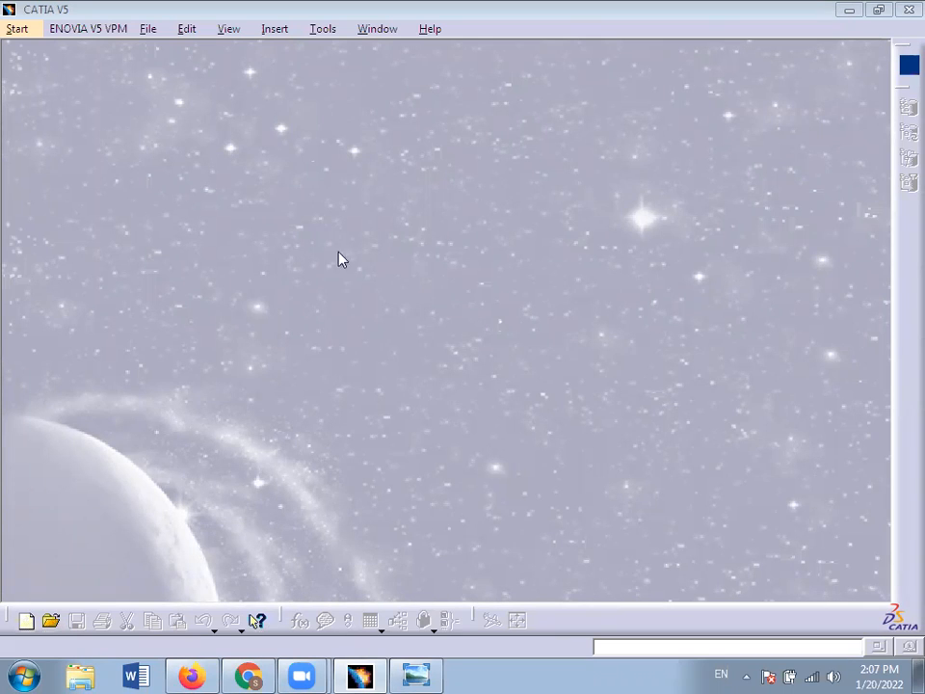
- Create a new part in the Part Design workbench under Mechanical Design
{"action": "left_click", "coordinate": [15, 31]}
{"action": "mouse_move", "coordinate": [29, 71]}
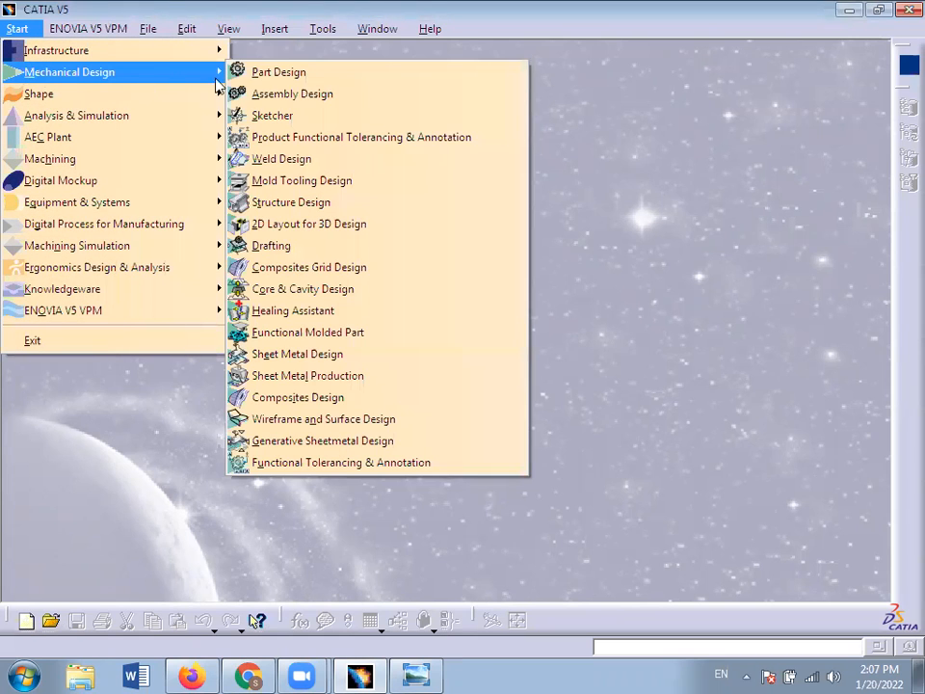
{"action": "left_click", "coordinate": [289, 73]}
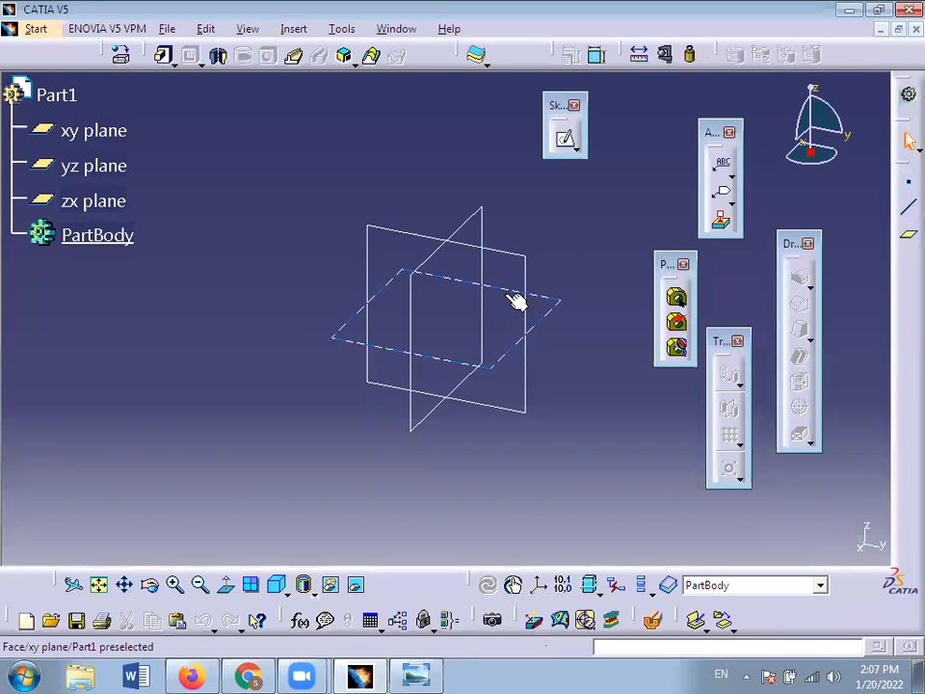
- Dock the floating Sketcher, dress-up, annotation, feature-recognition and transformation toolbars along the window edges to clear the modelling area
{"action": "double_click", "coordinate": [552, 105]}
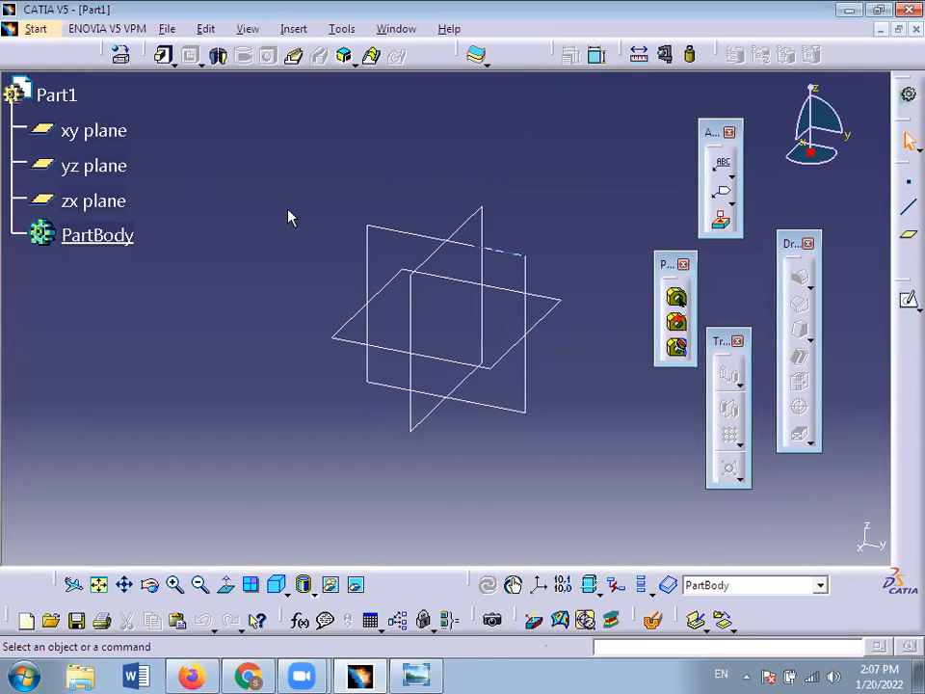
{"action": "left_click_drag", "start_coordinate": [791, 241], "coordinate": [889, 339]}
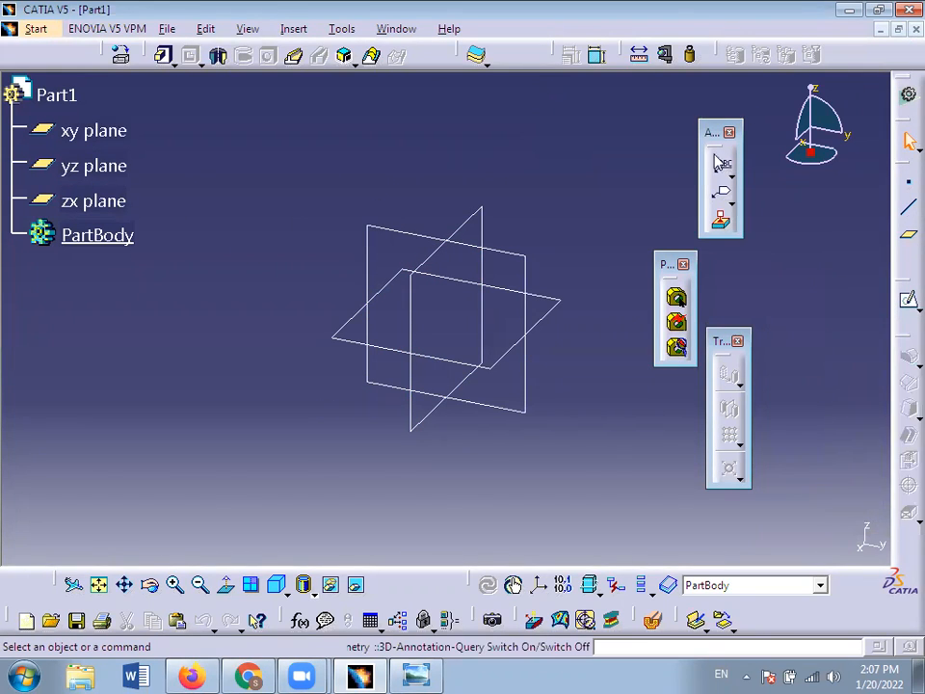
{"action": "left_click_drag", "start_coordinate": [712, 132], "coordinate": [539, 44]}
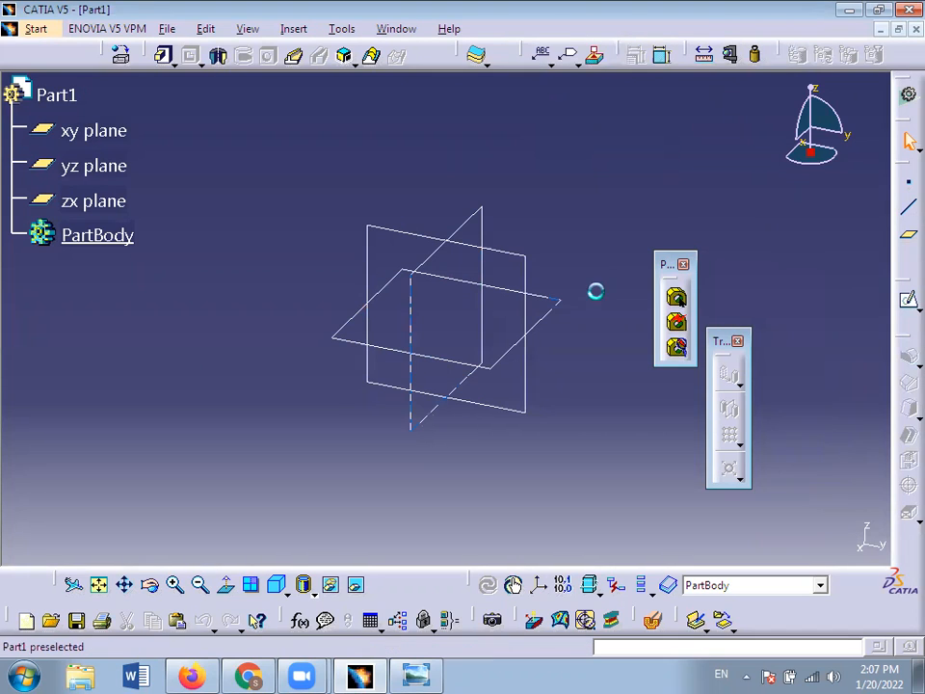
{"action": "left_click_drag", "start_coordinate": [674, 260], "coordinate": [734, 53]}
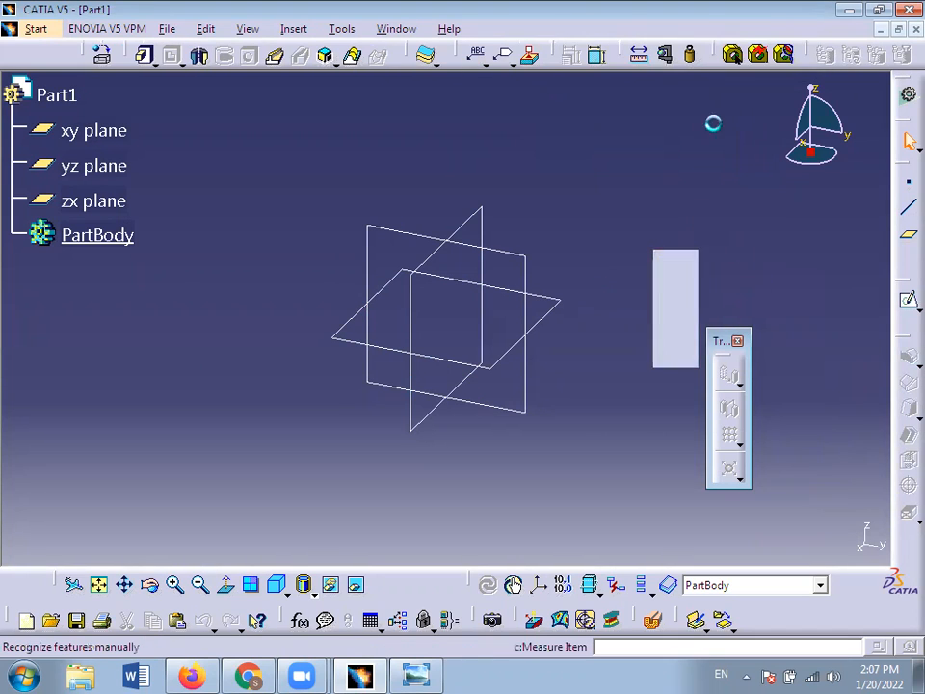
{"action": "left_click_drag", "start_coordinate": [718, 344], "coordinate": [696, 584]}
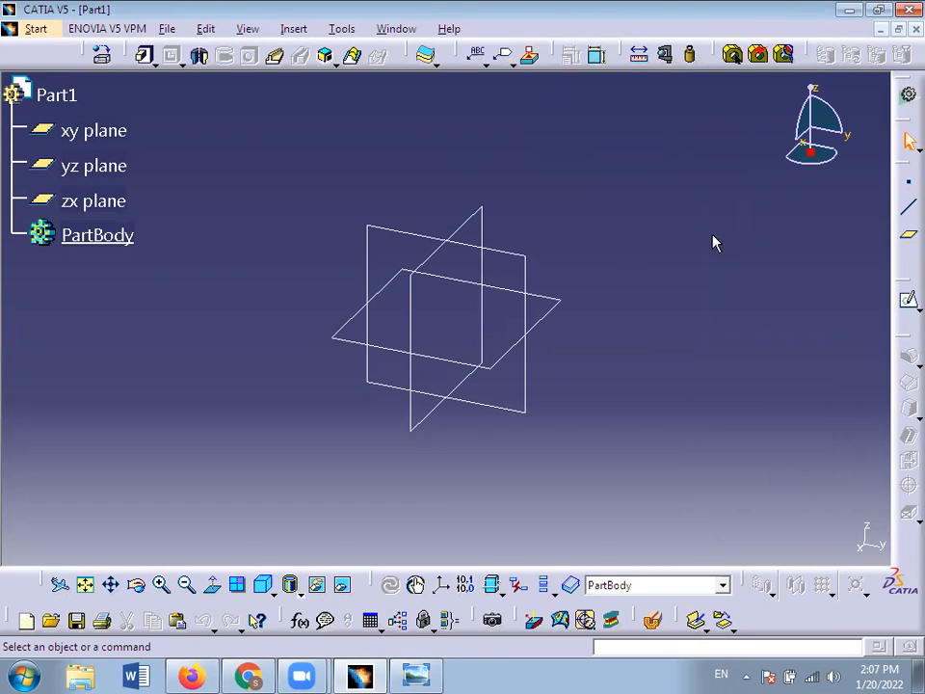
- Float the Sketcher toolbar in the modelling area and open a sketch on the xy plane
{"action": "left_click", "coordinate": [105, 138]}
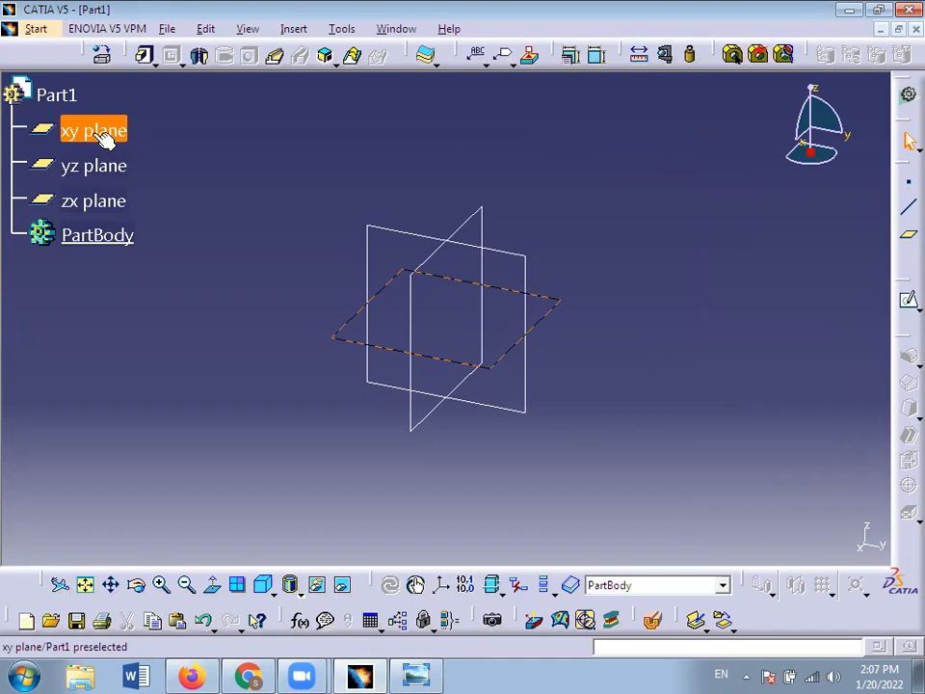
{"action": "left_click_drag", "start_coordinate": [873, 282], "coordinate": [751, 214]}
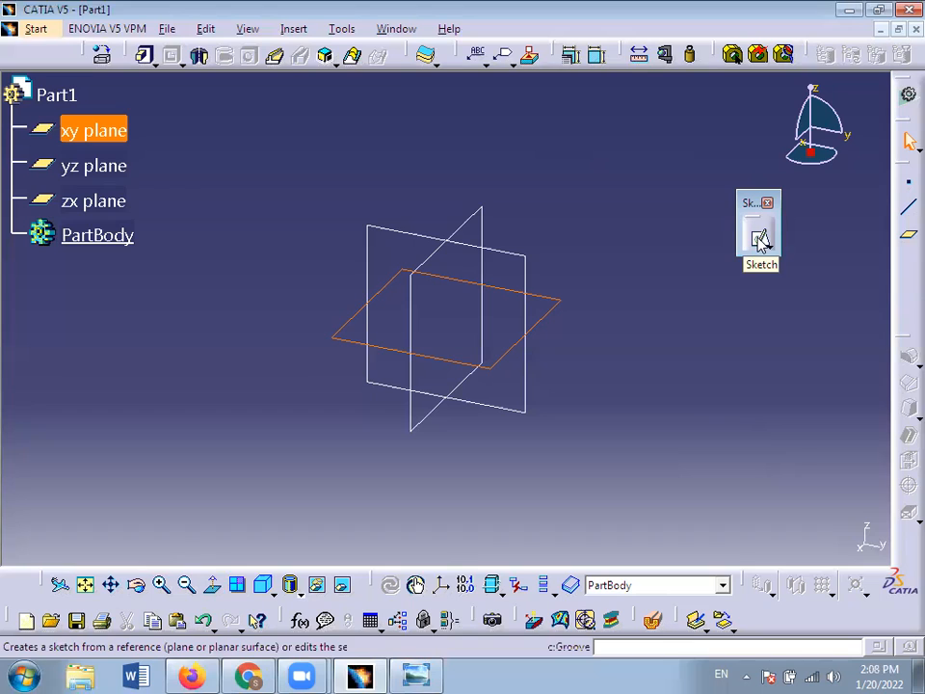
{"action": "left_click", "coordinate": [667, 376]}
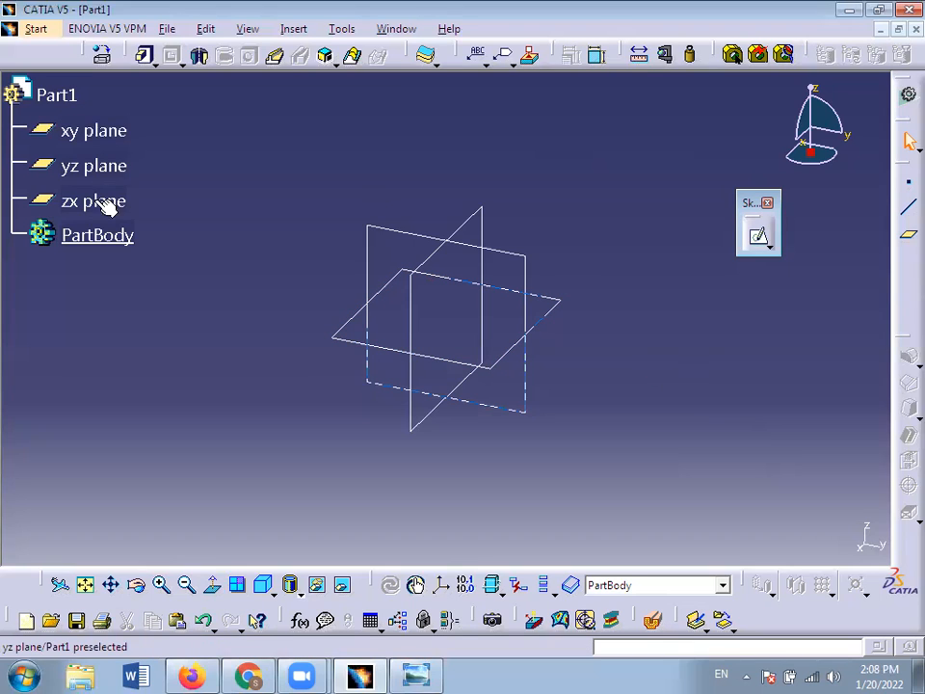
{"action": "left_click", "coordinate": [111, 133]}
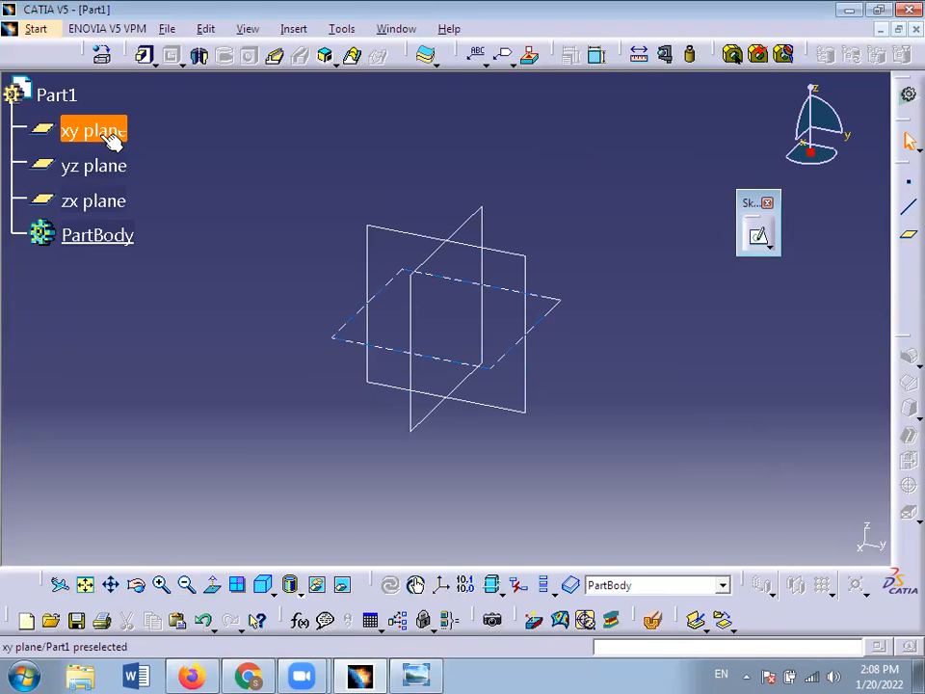
{"action": "left_click", "coordinate": [760, 241]}
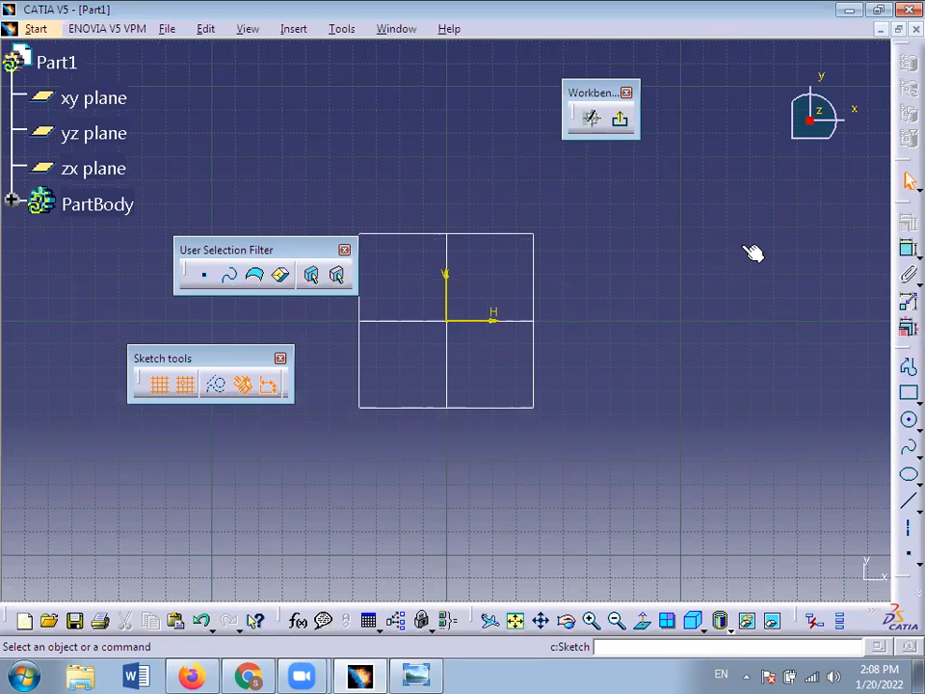
- Exit the empty sketch and start a new sketch on the xy plane
{"action": "left_click", "coordinate": [621, 122]}
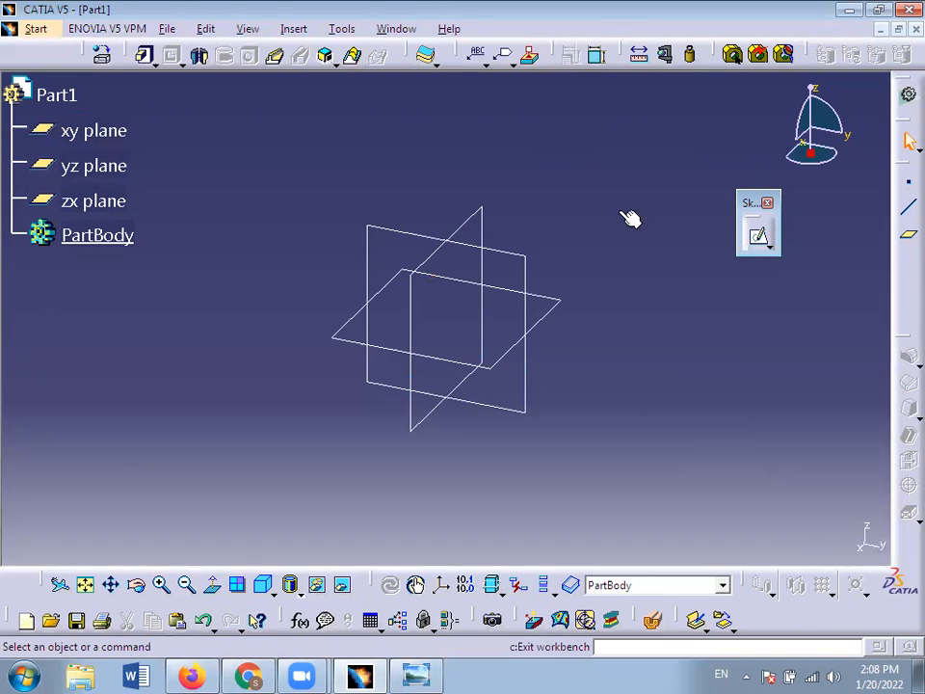
{"action": "left_click", "coordinate": [85, 131]}
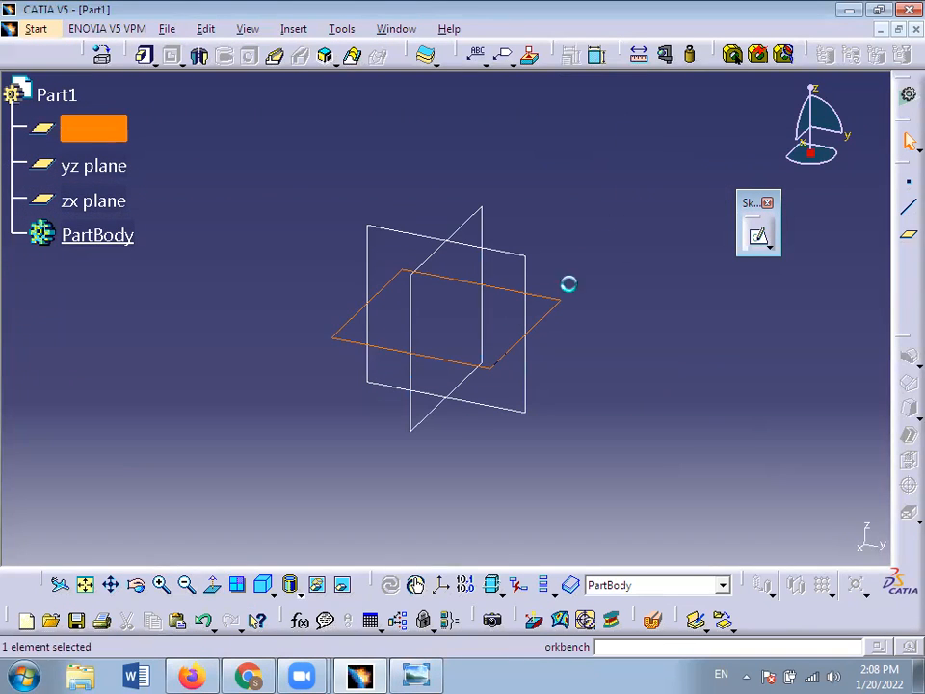
{"action": "left_click", "coordinate": [759, 237]}
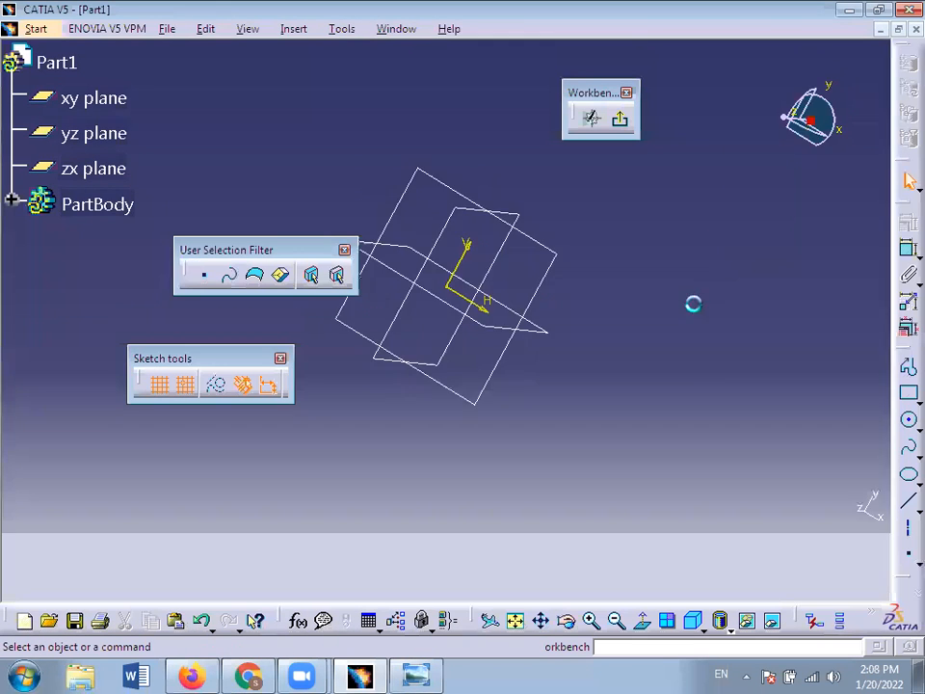
{"action": "left_click", "coordinate": [622, 124]}
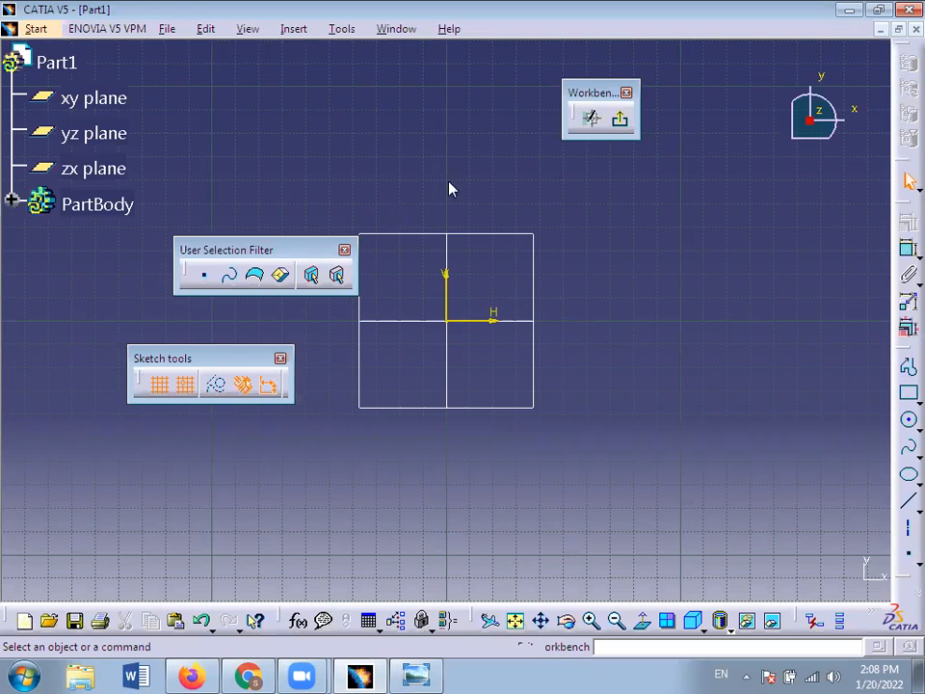
- Dock the User Selection Filter and Sketch tools toolbars, and float the Profile toolbar over the sketch area
{"action": "mouse_move", "coordinate": [605, 33]}
{"action": "left_mouse_down"}
{"action": "mouse_move", "coordinate": [609, 17]}
{"action": "mouse_move", "coordinate": [607, 24]}
{"action": "left_mouse_up"}
{"action": "mouse_move", "coordinate": [207, 357]}
{"action": "left_mouse_down"}
{"action": "mouse_move", "coordinate": [749, 70]}
{"action": "mouse_move", "coordinate": [747, 43]}
{"action": "left_mouse_up"}
{"action": "left_click_drag", "start_coordinate": [904, 382], "coordinate": [264, 140]}
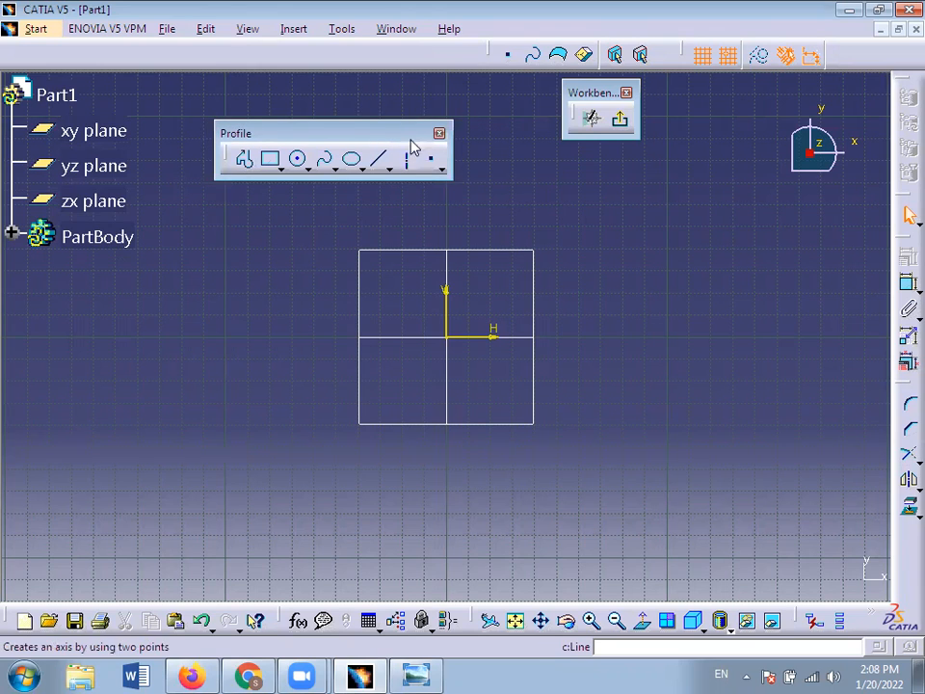
{"action": "left_click", "coordinate": [298, 158]}
{"action": "left_click_drag", "start_coordinate": [301, 140], "coordinate": [285, 120]}
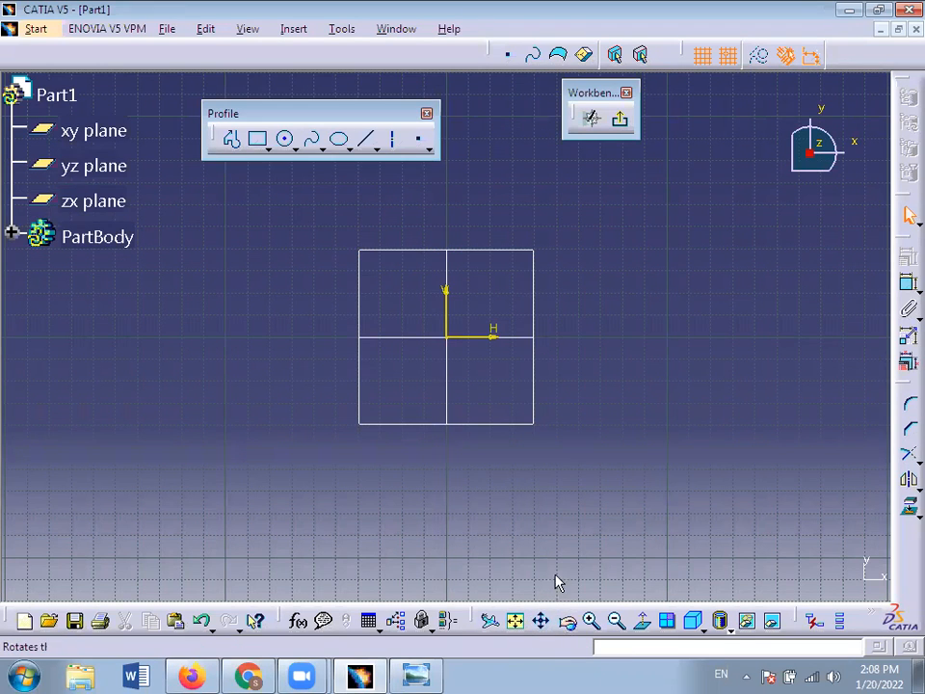
- Start the Profile command and turn off Snap to Point so sketch points are placed freely
{"action": "scroll", "coordinate": [557, 575], "scroll_direction": "up", "scroll_amount": 1}
{"action": "left_click", "coordinate": [542, 621]}
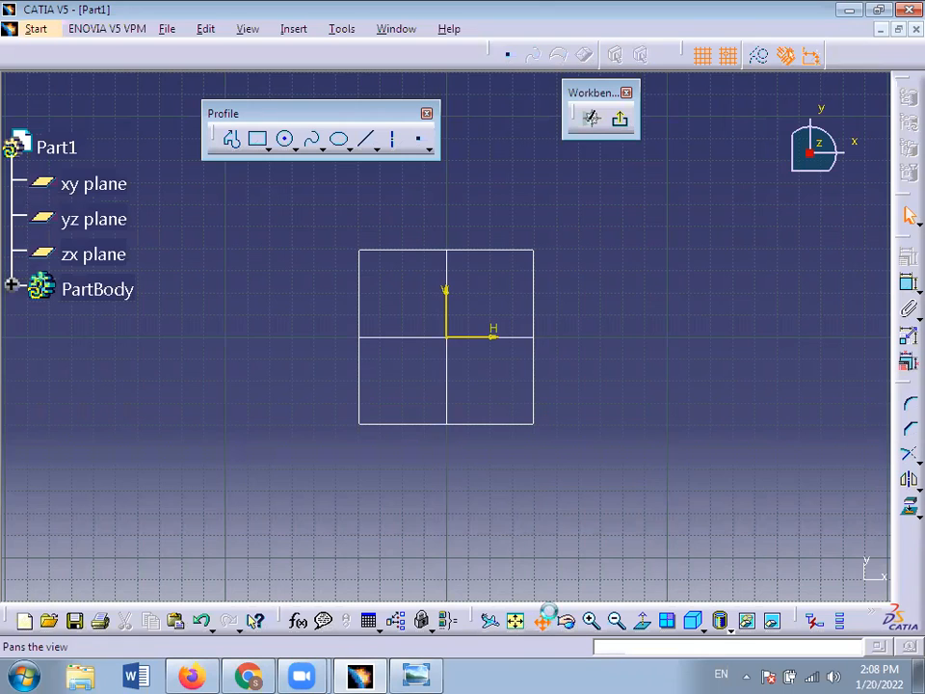
{"action": "mouse_move", "coordinate": [500, 462]}
{"action": "left_mouse_down"}
{"action": "mouse_move", "coordinate": [386, 500]}
{"action": "mouse_move", "coordinate": [323, 507]}
{"action": "left_mouse_up"}
{"action": "left_click_drag", "start_coordinate": [359, 438], "coordinate": [333, 438]}
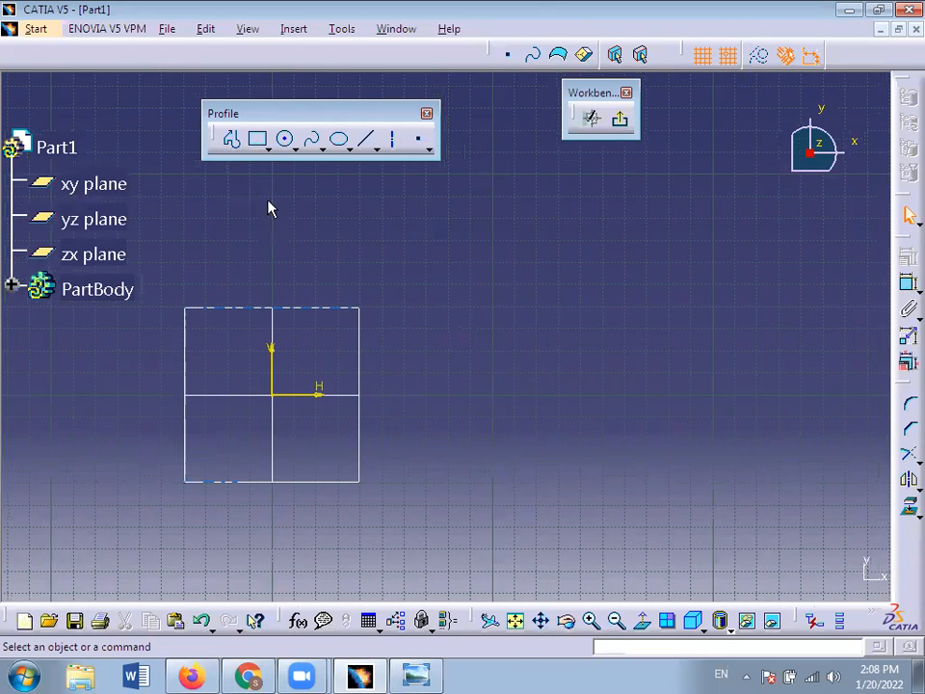
{"action": "left_click", "coordinate": [232, 143]}
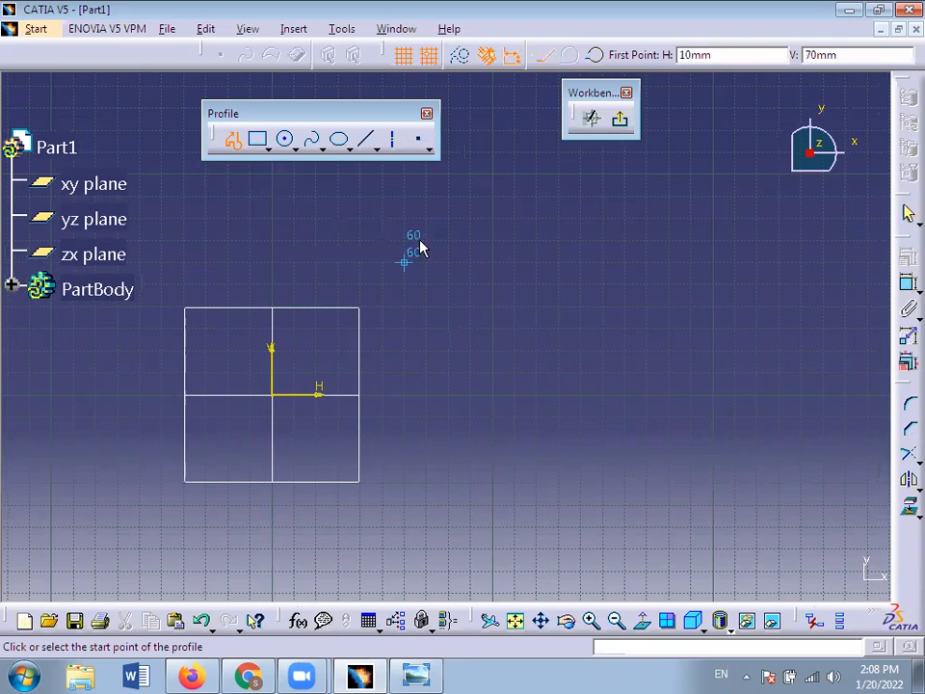
{"action": "left_click", "coordinate": [428, 55]}
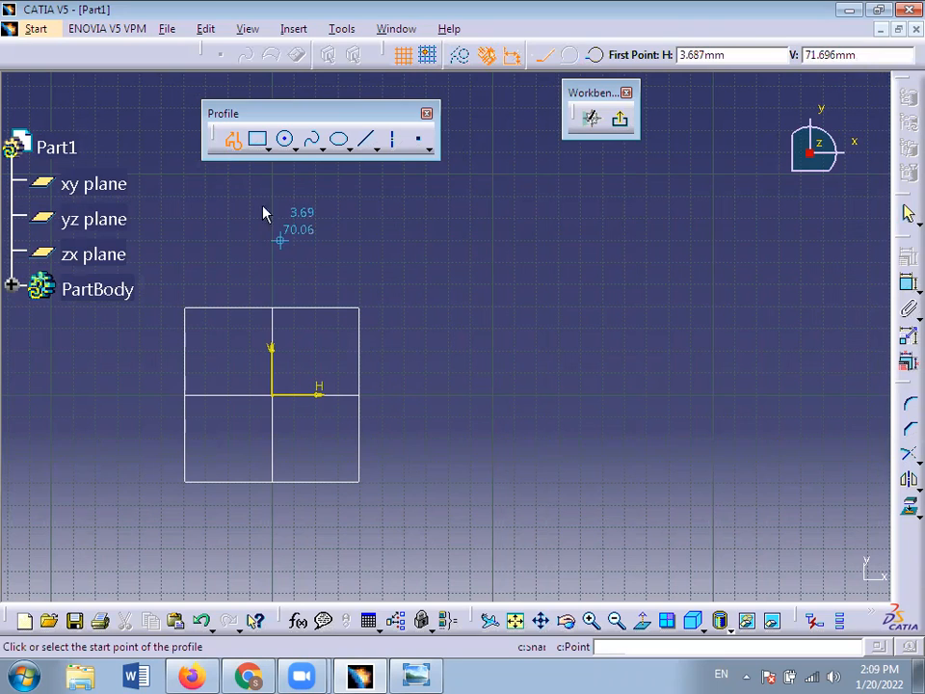
- Draw an open zigzag profile of four connected lines beside the reference planes, on the positive H side
{"action": "left_click", "coordinate": [234, 145]}
{"action": "left_click", "coordinate": [232, 142]}
{"action": "left_click", "coordinate": [392, 370]}
{"action": "left_click", "coordinate": [421, 295]}
{"action": "left_click", "coordinate": [501, 347]}
{"action": "left_click", "coordinate": [533, 287]}
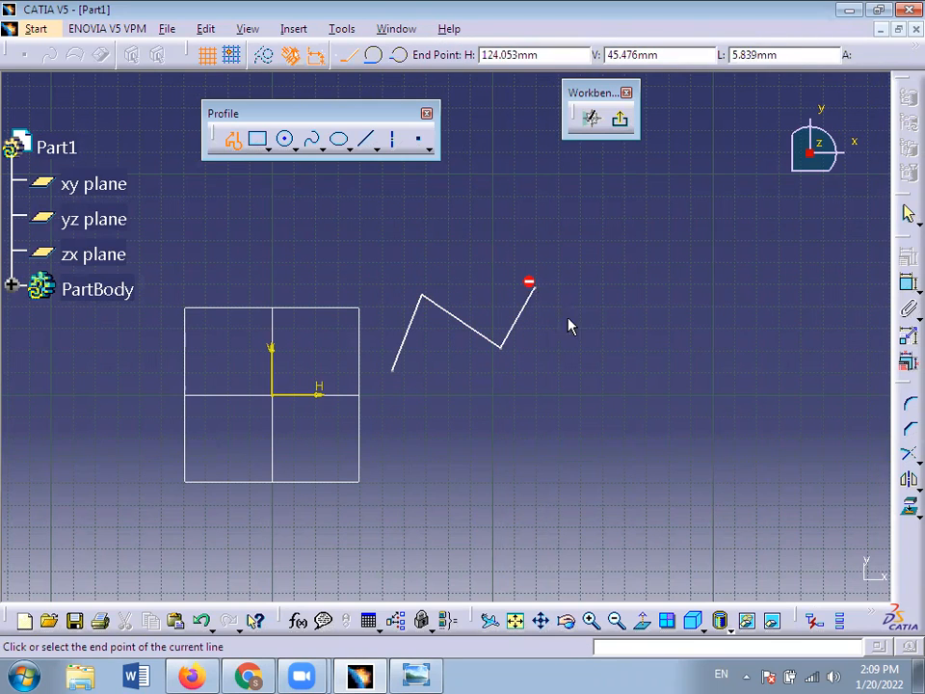
{"action": "double_click", "coordinate": [574, 322]}
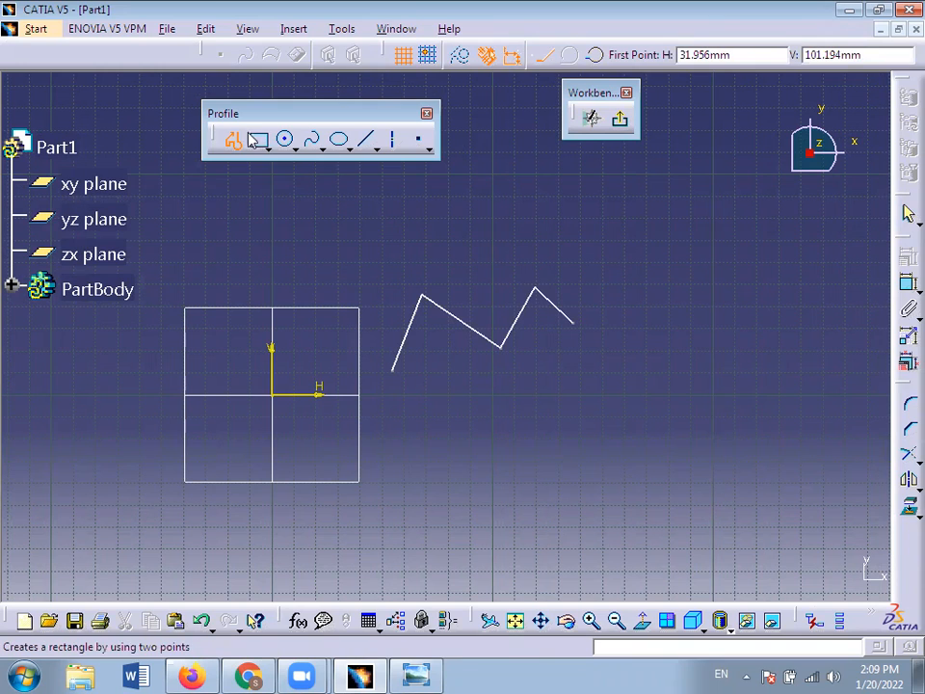
- Draw a second open zigzag profile of three connected lines beyond the end of the first one
{"action": "left_click", "coordinate": [605, 287]}
{"action": "left_click", "coordinate": [648, 342]}
{"action": "left_click", "coordinate": [682, 295]}
{"action": "double_click", "coordinate": [696, 364]}
- Draw a short slanted line ending on the horizontal axis below the second zigzag, and end the Profile command
{"action": "left_click", "coordinate": [681, 434]}
{"action": "left_click", "coordinate": [764, 395]}
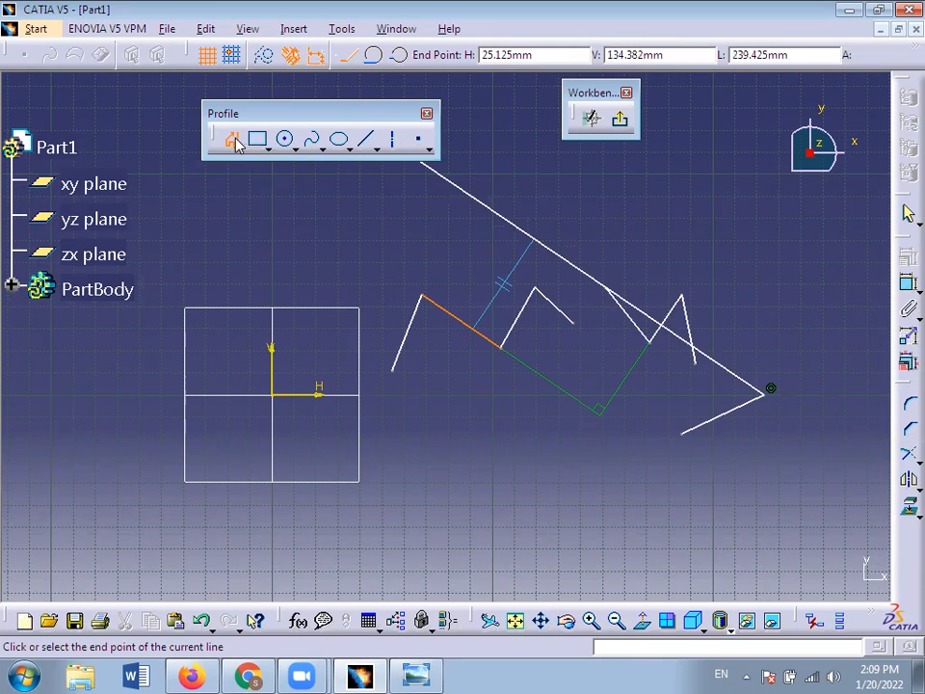
{"action": "key", "text": "Escape"}
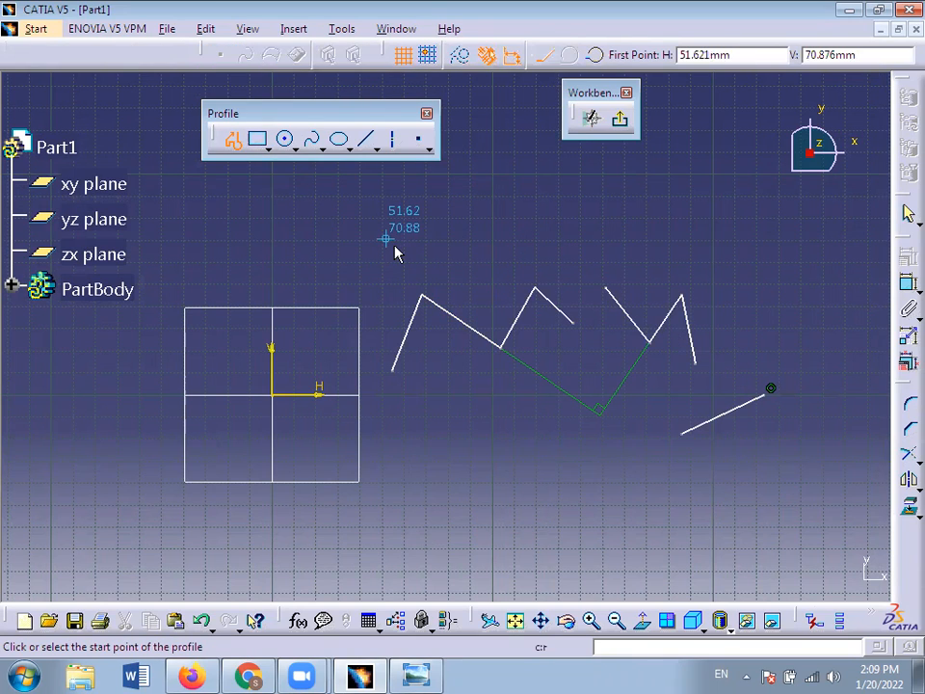
{"action": "left_click", "coordinate": [232, 141]}
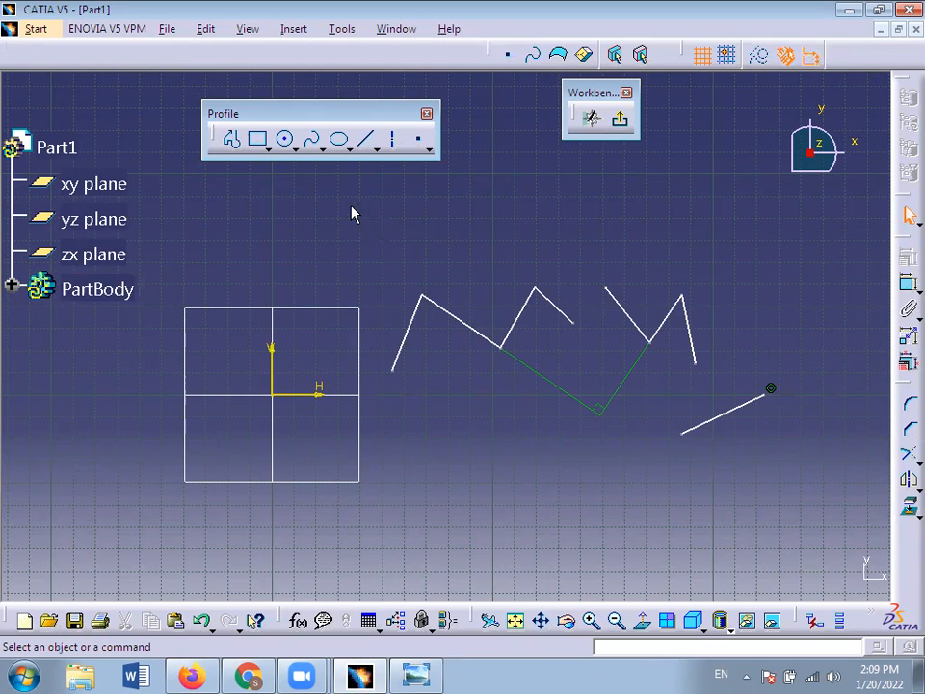
- Select all the drawn profile lines together with their constraints and delete them
{"action": "left_click_drag", "start_coordinate": [353, 208], "coordinate": [419, 252]}
{"action": "mouse_move", "coordinate": [333, 212]}
{"action": "left_mouse_down"}
{"action": "mouse_move", "coordinate": [475, 312]}
{"action": "mouse_move", "coordinate": [718, 461]}
{"action": "mouse_move", "coordinate": [816, 503]}
{"action": "left_mouse_up"}
{"action": "left_click", "coordinate": [818, 509]}
{"action": "mouse_move", "coordinate": [373, 225]}
{"action": "left_mouse_down"}
{"action": "mouse_move", "coordinate": [766, 496]}
{"action": "mouse_move", "coordinate": [792, 498]}
{"action": "left_mouse_up"}
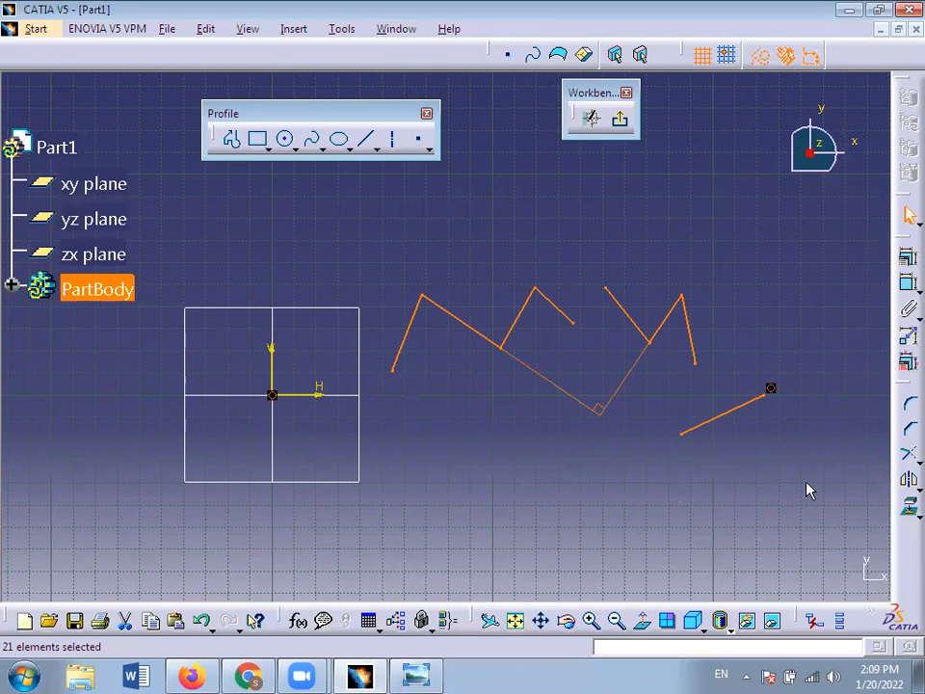
{"action": "key", "text": "Delete"}
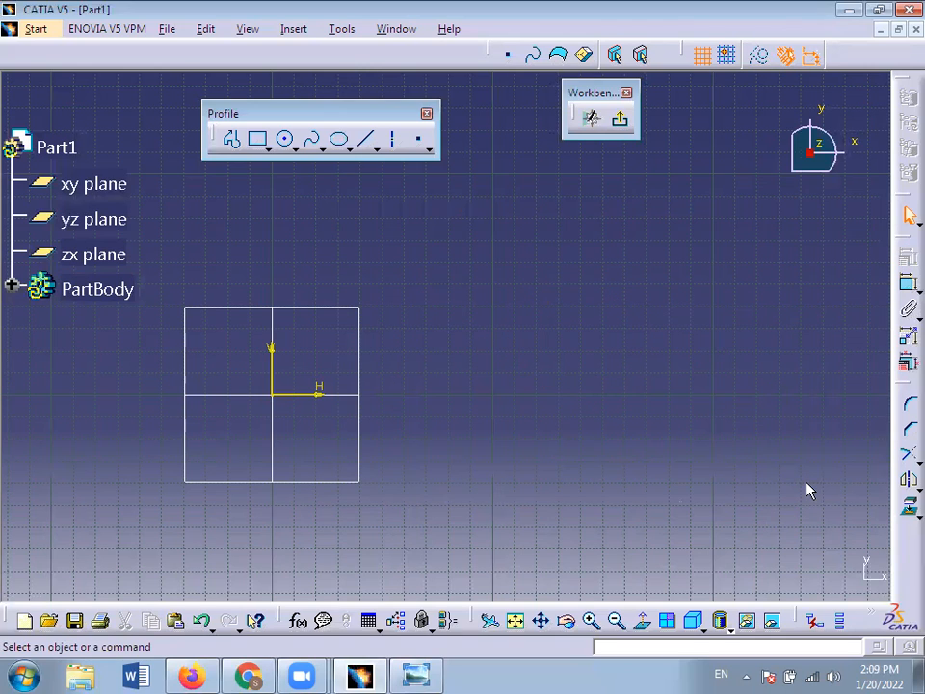
- Draw a rectangle beside the reference planes, from about H 70 mm, V 49 mm to just below the horizontal axis, and deselect it
{"action": "left_click", "coordinate": [260, 142]}
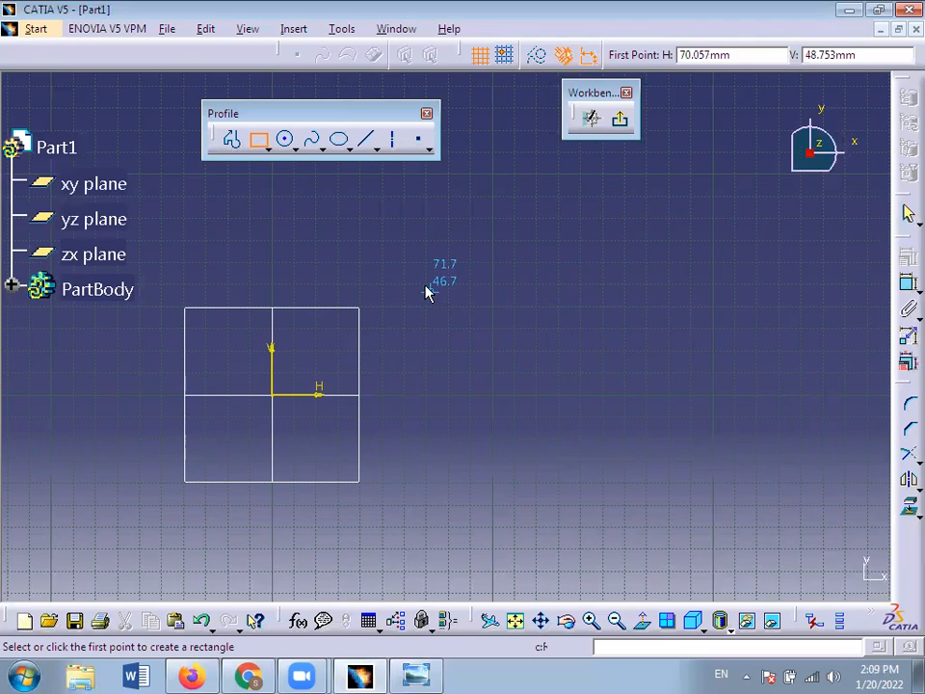
{"action": "left_click", "coordinate": [427, 289]}
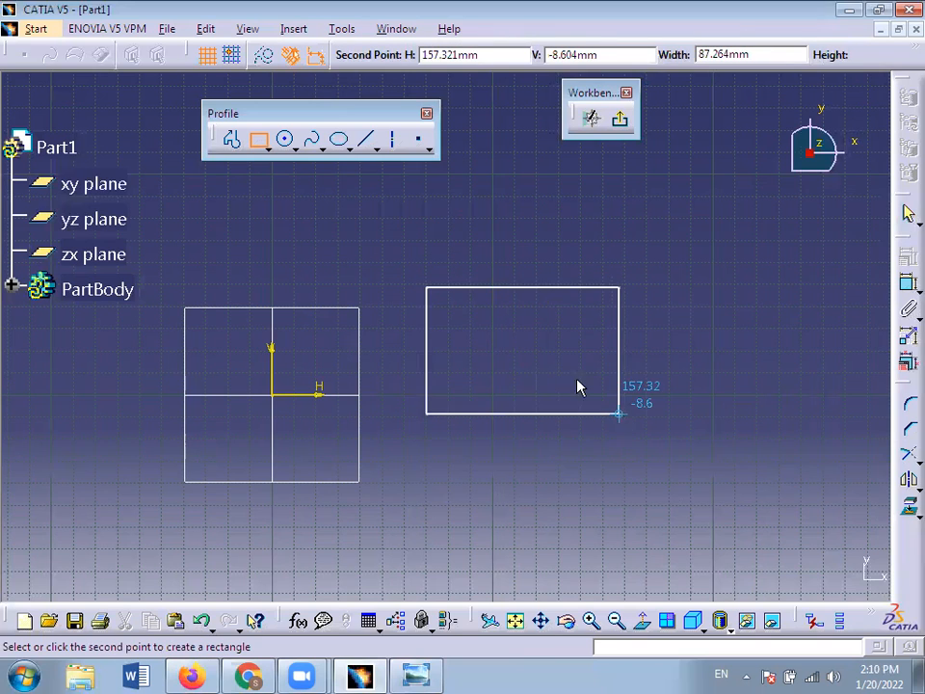
{"action": "left_click", "coordinate": [622, 429]}
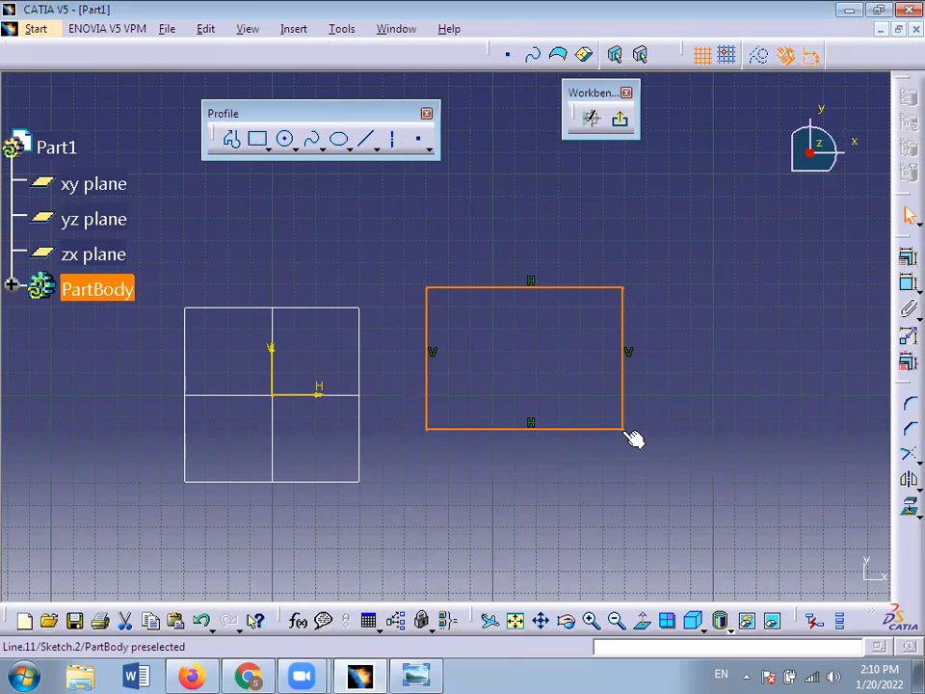
{"action": "left_click", "coordinate": [655, 496]}
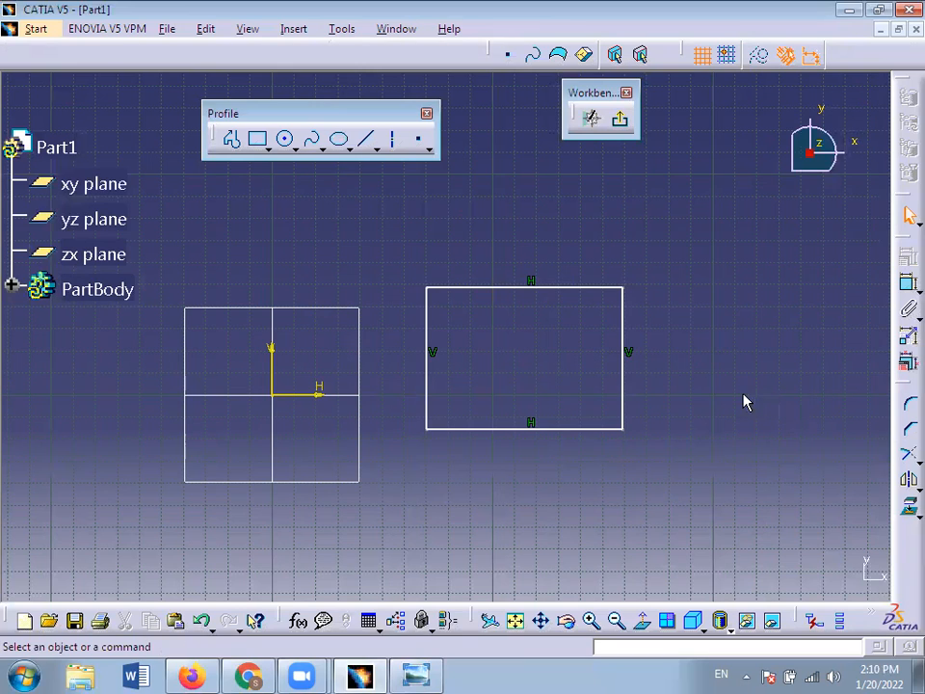
- Delete all the sketch geometry and undo the deletion to restore the rectangle
{"action": "key", "text": "ctrl+a"}
{"action": "key", "text": "Delete"}
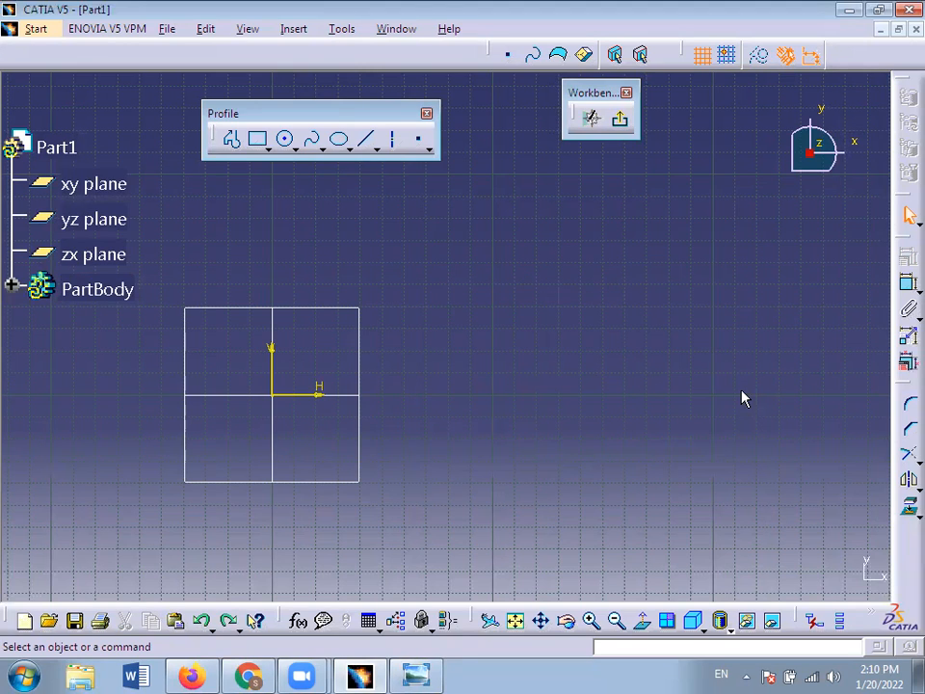
{"action": "key", "text": "ctrl+z"}
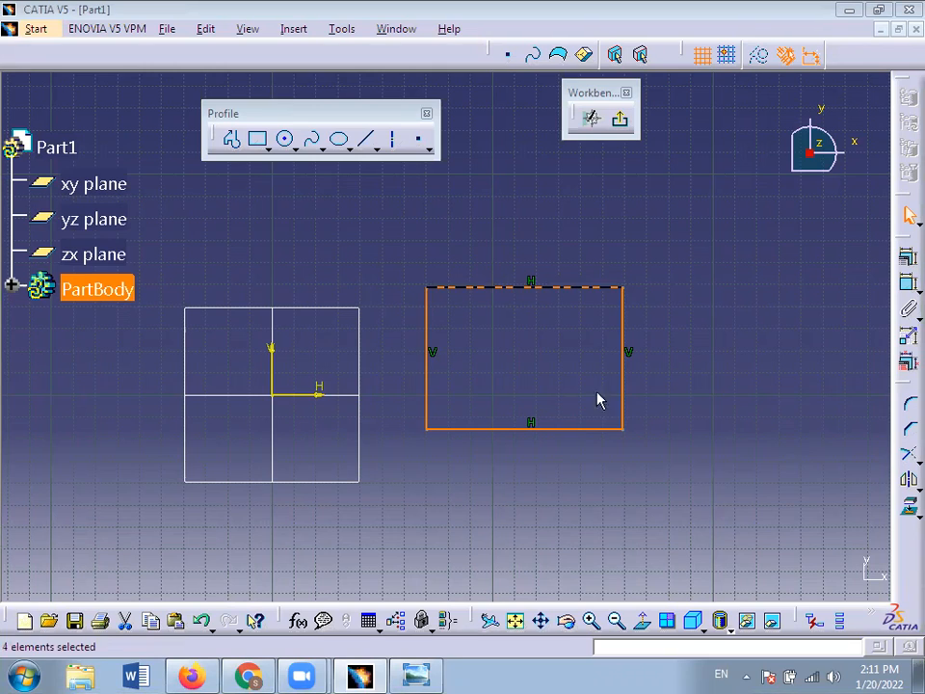
- Select the whole rectangle together with its horizontal and vertical constraints and delete it
{"action": "left_click", "coordinate": [673, 271]}
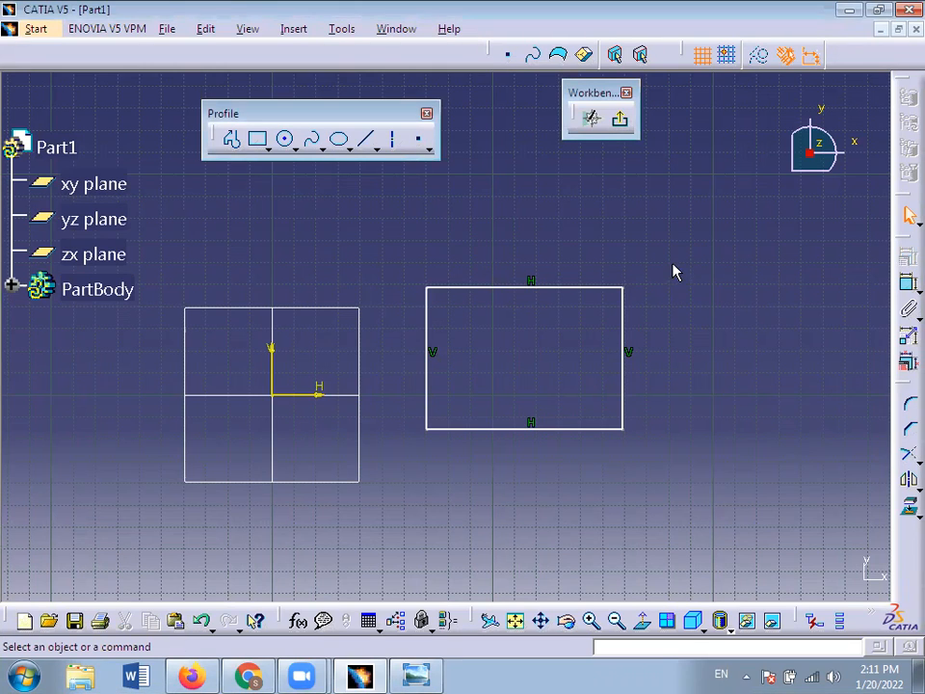
{"action": "left_click_drag", "start_coordinate": [376, 213], "coordinate": [681, 479]}
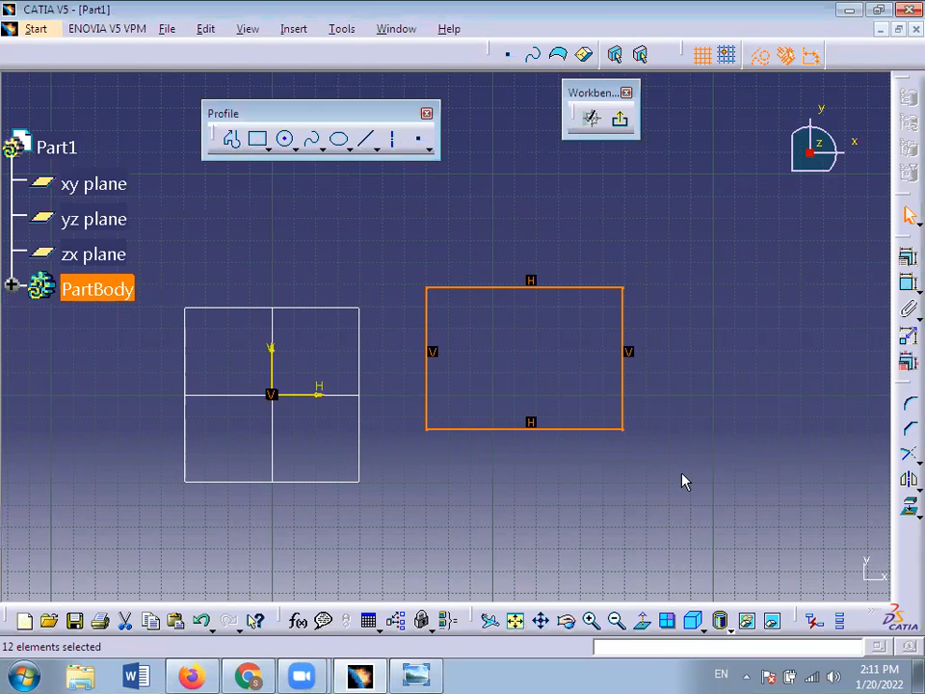
{"action": "left_click", "coordinate": [714, 458]}
{"action": "left_click_drag", "start_coordinate": [406, 242], "coordinate": [665, 473]}
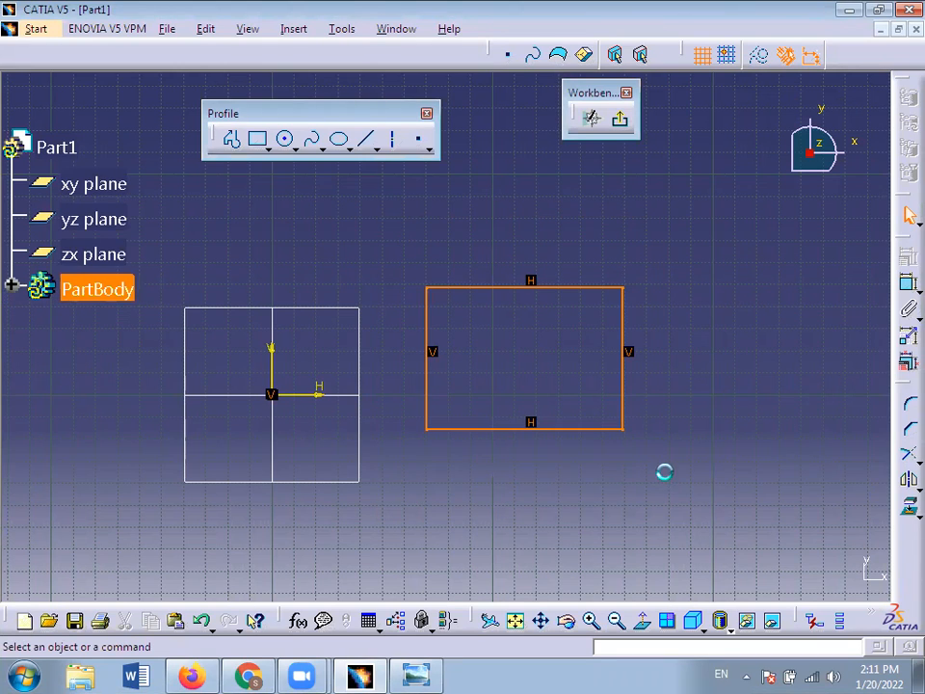
{"action": "key", "text": "Delete"}
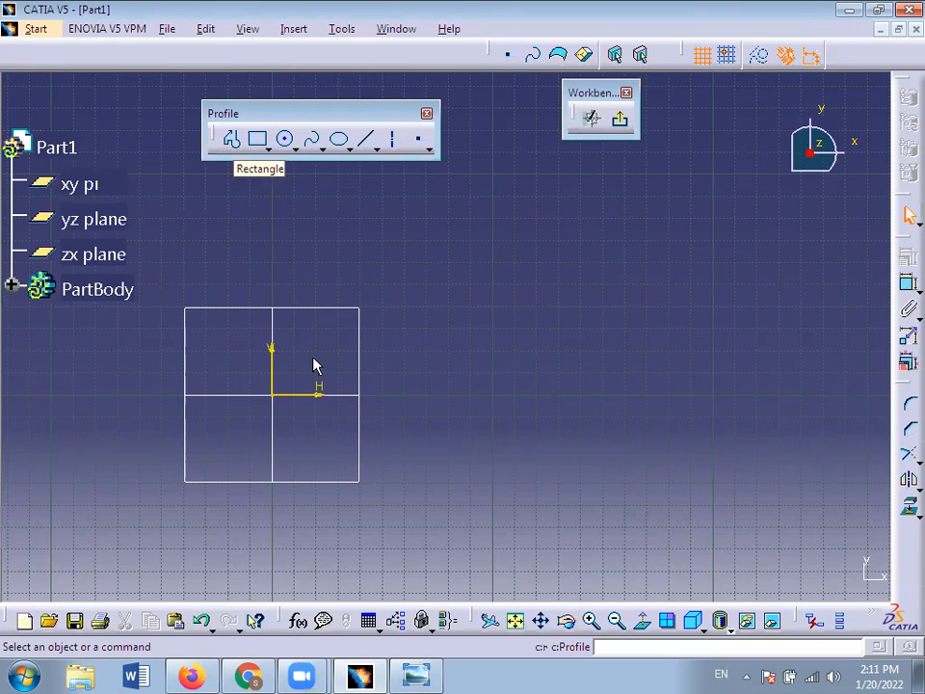
- Highlight the sketch's horizontal and vertical axes in turn, and clear the selection
{"action": "left_click", "coordinate": [312, 395]}
{"action": "left_click", "coordinate": [273, 363]}
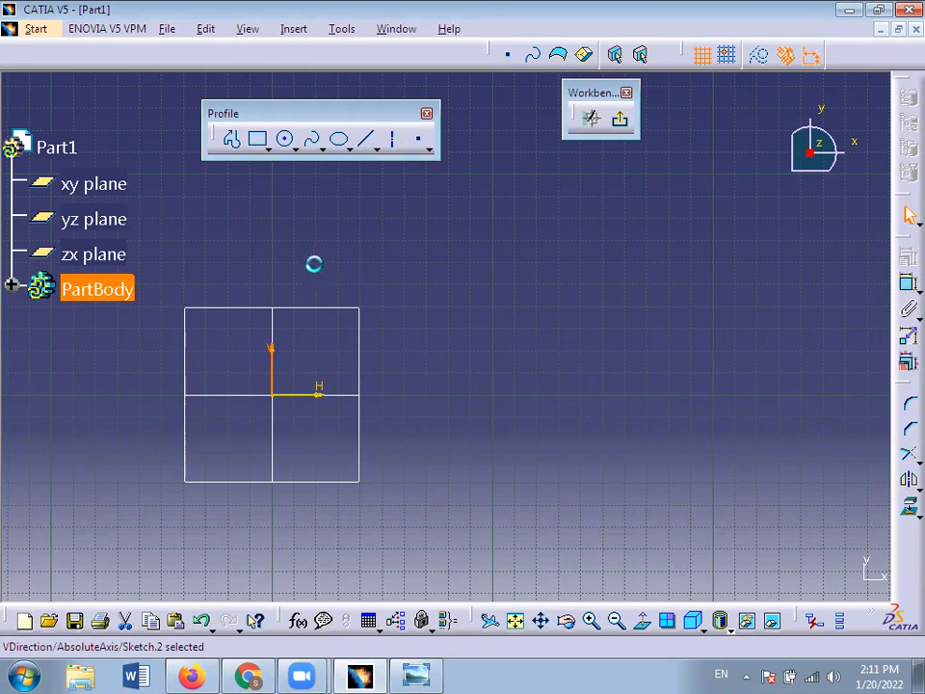
{"action": "left_click", "coordinate": [316, 266]}
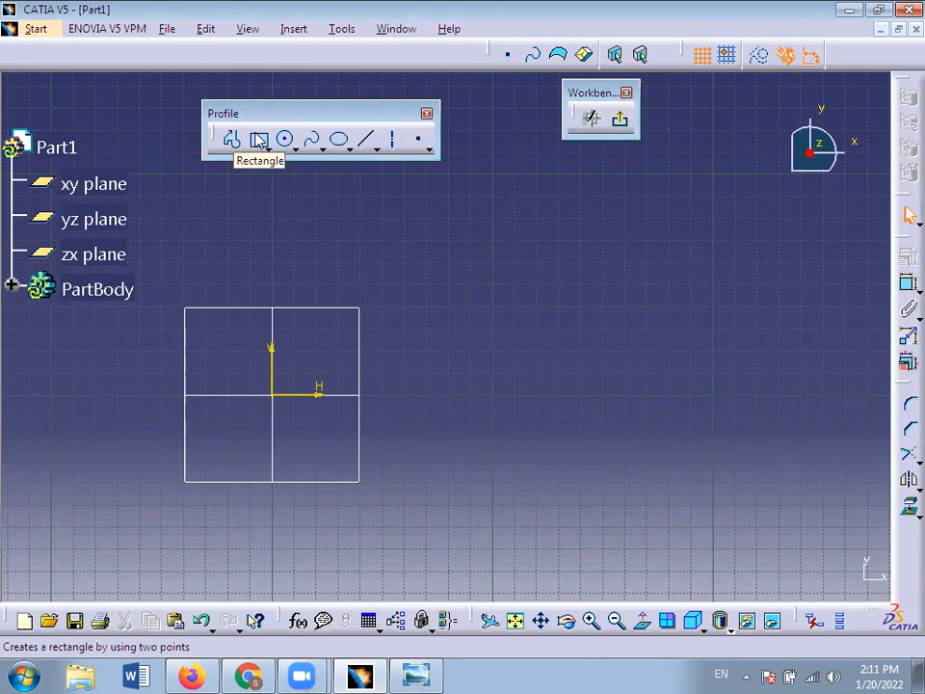
- Draw a rectangle about 53 mm wide and 31 mm high, above the origin and overlapping the reference plane outline's upper corner, and deselect it
{"action": "left_click", "coordinate": [258, 140]}
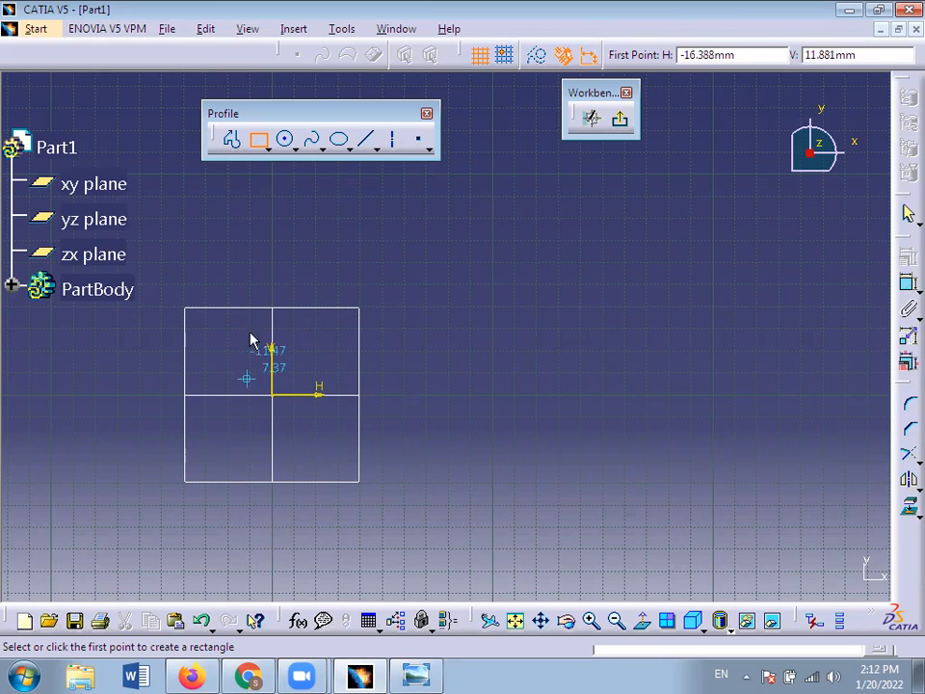
{"action": "left_click", "coordinate": [326, 258]}
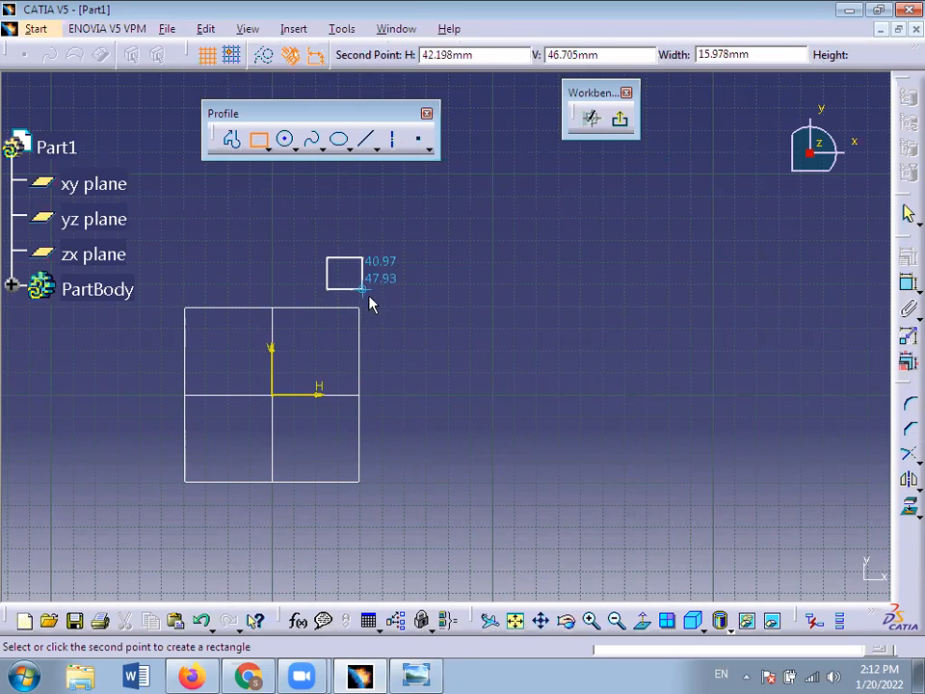
{"action": "left_click", "coordinate": [445, 324]}
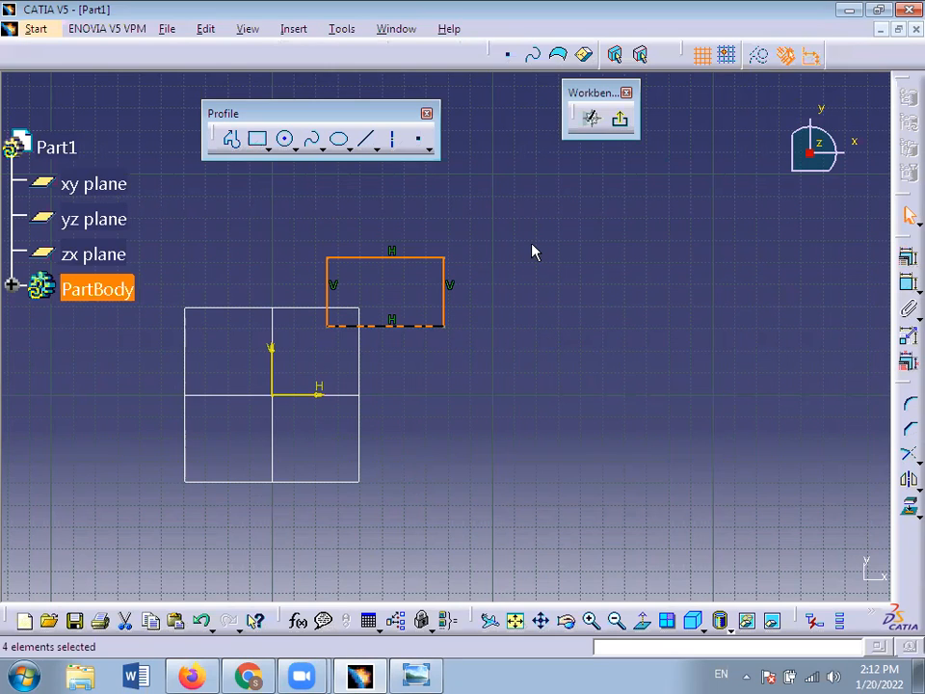
{"action": "left_click", "coordinate": [547, 264]}
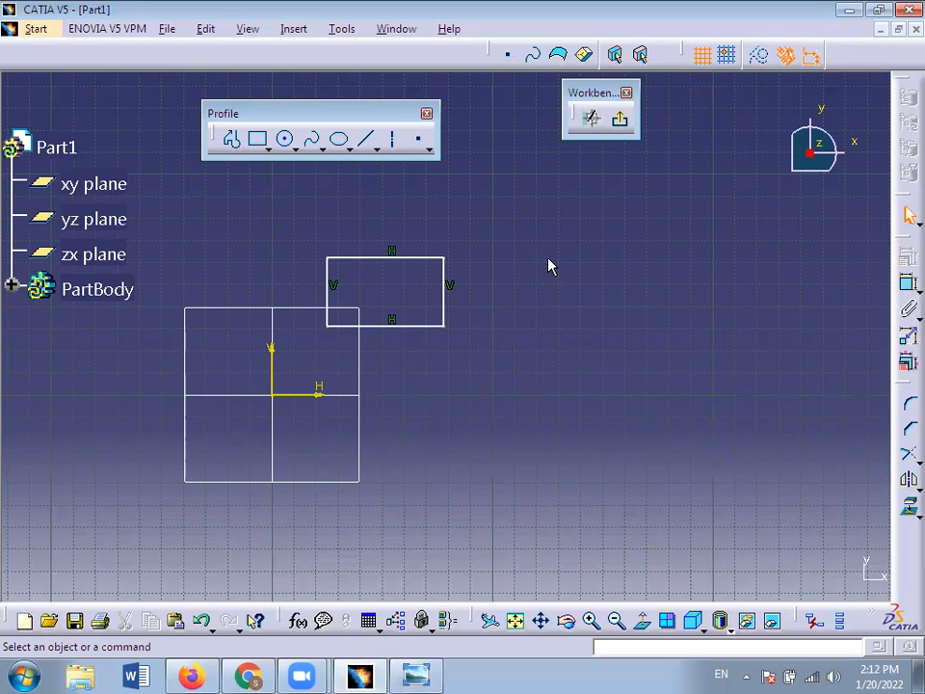
- Undock the Constraint toolbar and float it in the drawing area beside the rectangle
{"action": "left_click_drag", "start_coordinate": [899, 241], "coordinate": [596, 260]}
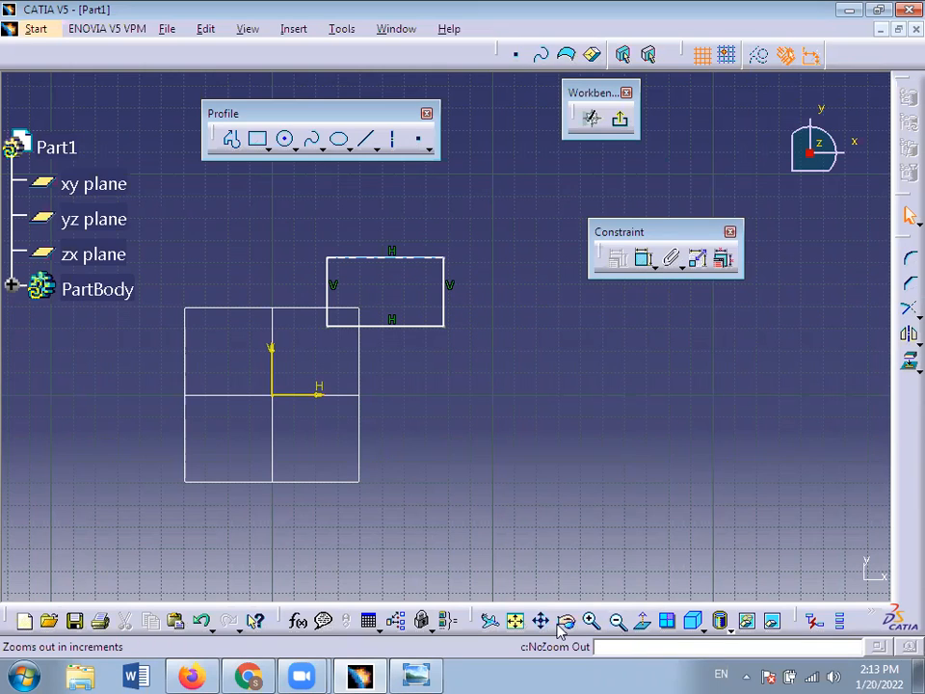
- Zoom in and out on the sketch in increments and pan to view the rectangle near the middle of the drawing area
{"action": "left_click", "coordinate": [593, 624]}
{"action": "left_click", "coordinate": [594, 623]}
{"action": "left_click", "coordinate": [594, 622]}
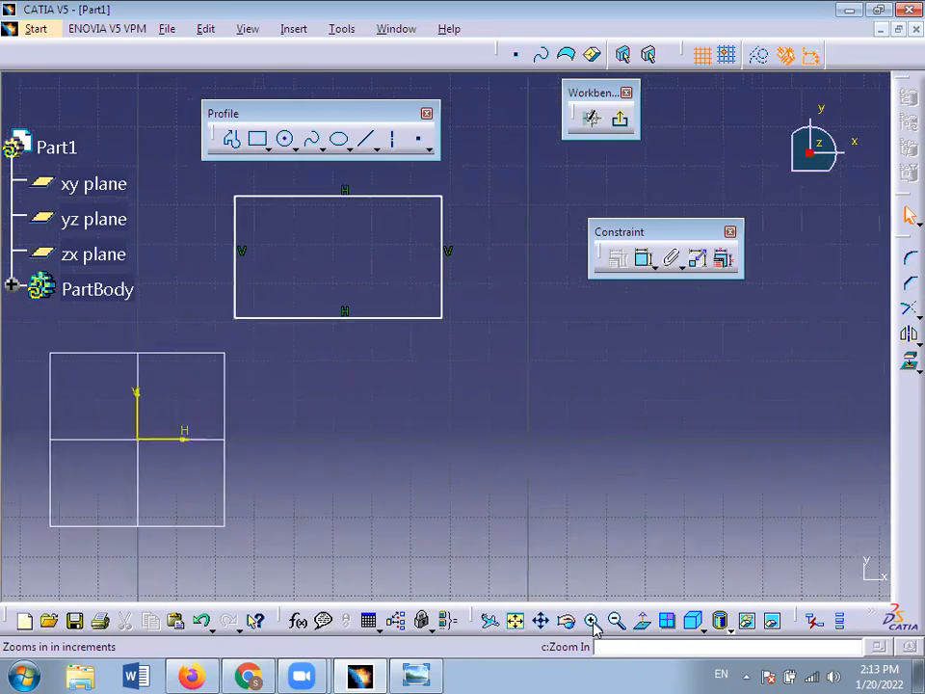
{"action": "left_click", "coordinate": [613, 622]}
{"action": "left_click", "coordinate": [613, 622]}
{"action": "left_click", "coordinate": [614, 622]}
{"action": "left_click", "coordinate": [614, 622]}
{"action": "left_click", "coordinate": [594, 623]}
{"action": "left_click", "coordinate": [614, 623]}
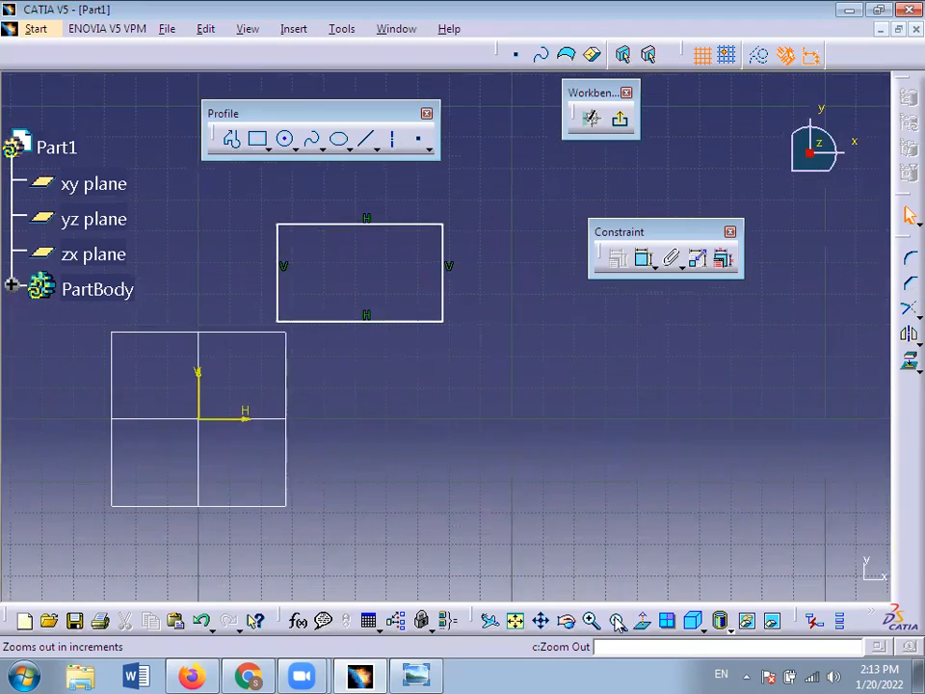
{"action": "left_click", "coordinate": [542, 621]}
{"action": "mouse_move", "coordinate": [406, 357]}
{"action": "left_mouse_down"}
{"action": "mouse_move", "coordinate": [418, 490]}
{"action": "mouse_move", "coordinate": [392, 477]}
{"action": "mouse_move", "coordinate": [380, 434]}
{"action": "mouse_move", "coordinate": [387, 411]}
{"action": "left_mouse_up"}
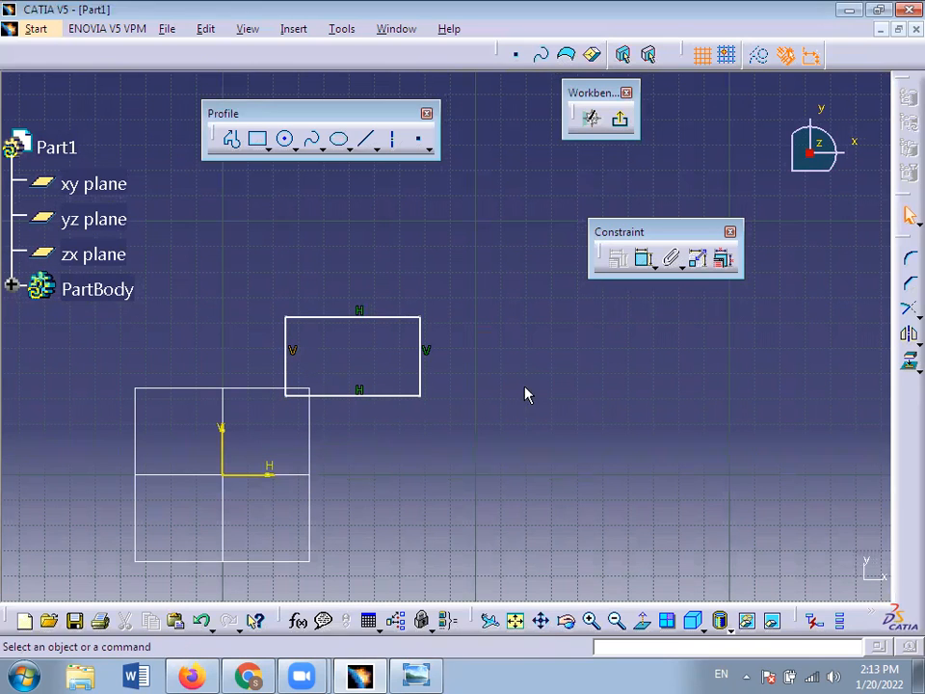
- Dimension the rectangle's upper edge and vertical edge, placing the width dimension above it and the height dimension beside it
{"action": "left_click", "coordinate": [646, 261]}
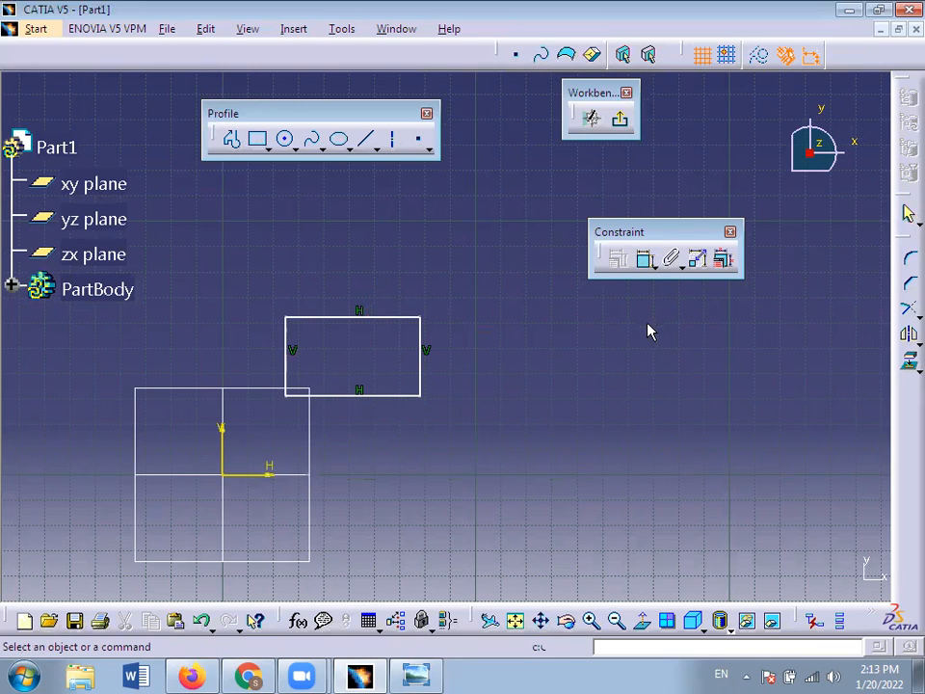
{"action": "left_click", "coordinate": [643, 258]}
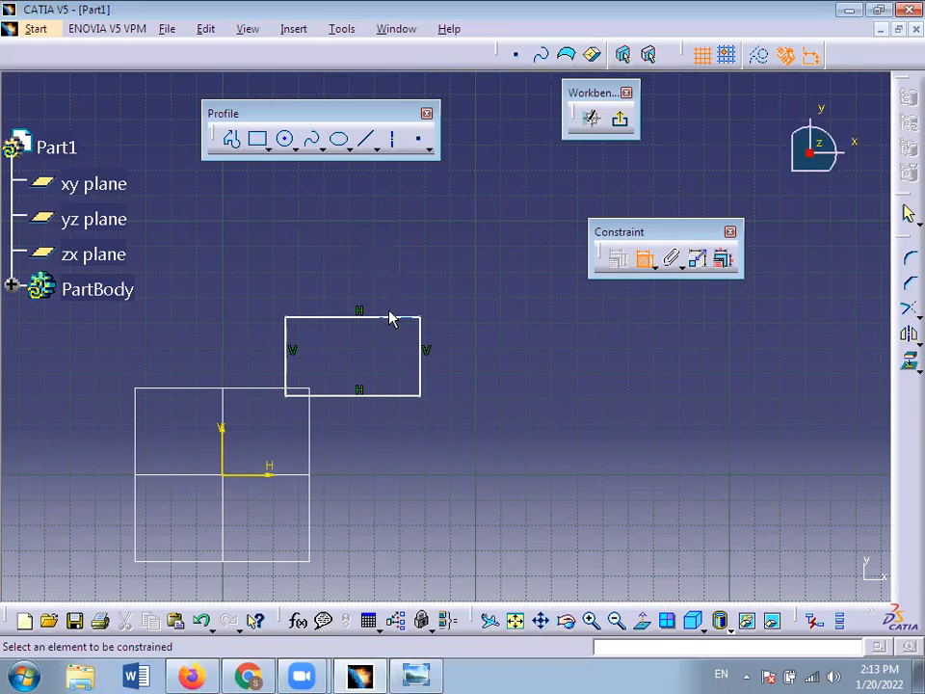
{"action": "left_click", "coordinate": [395, 316]}
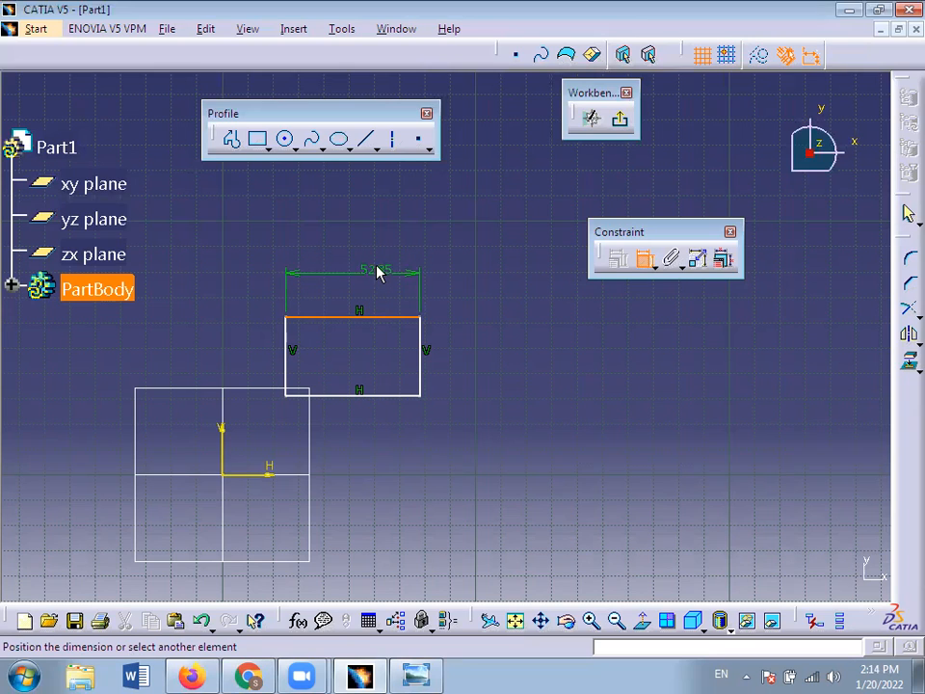
{"action": "left_click", "coordinate": [371, 257]}
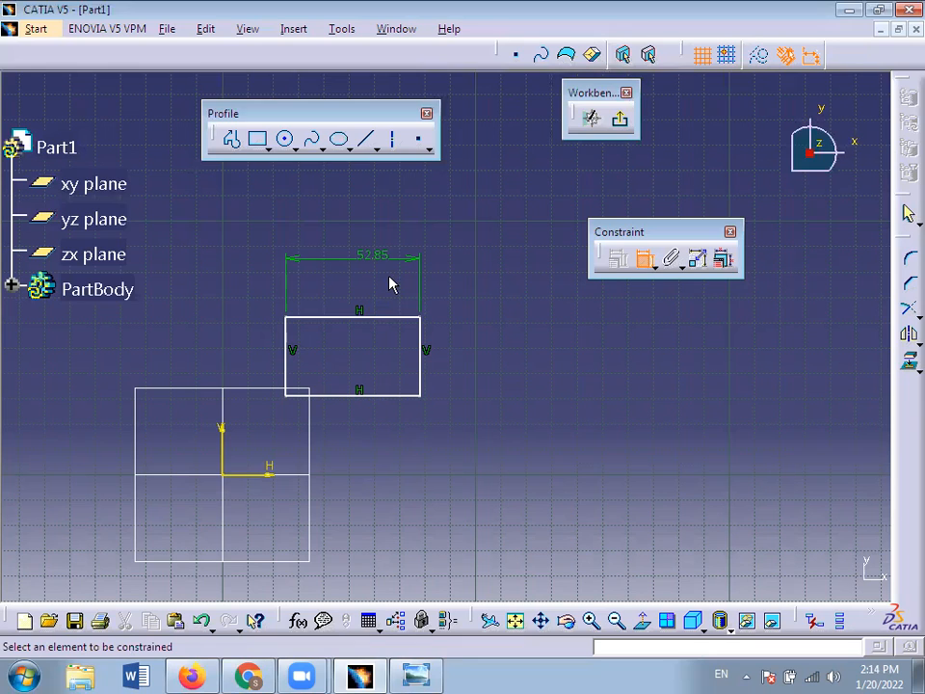
{"action": "left_click", "coordinate": [641, 262]}
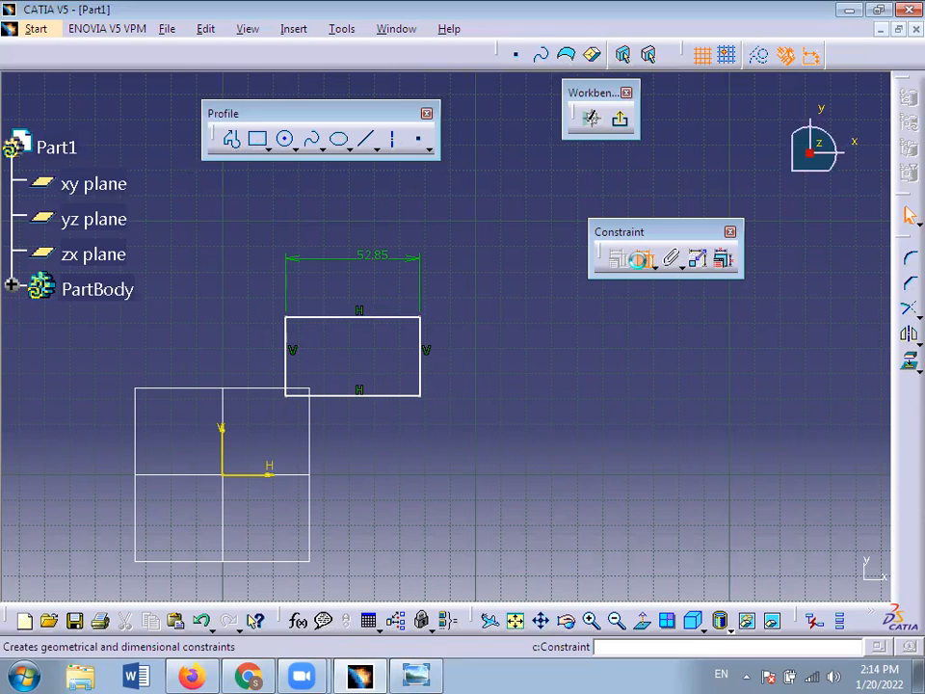
{"action": "left_click", "coordinate": [427, 358]}
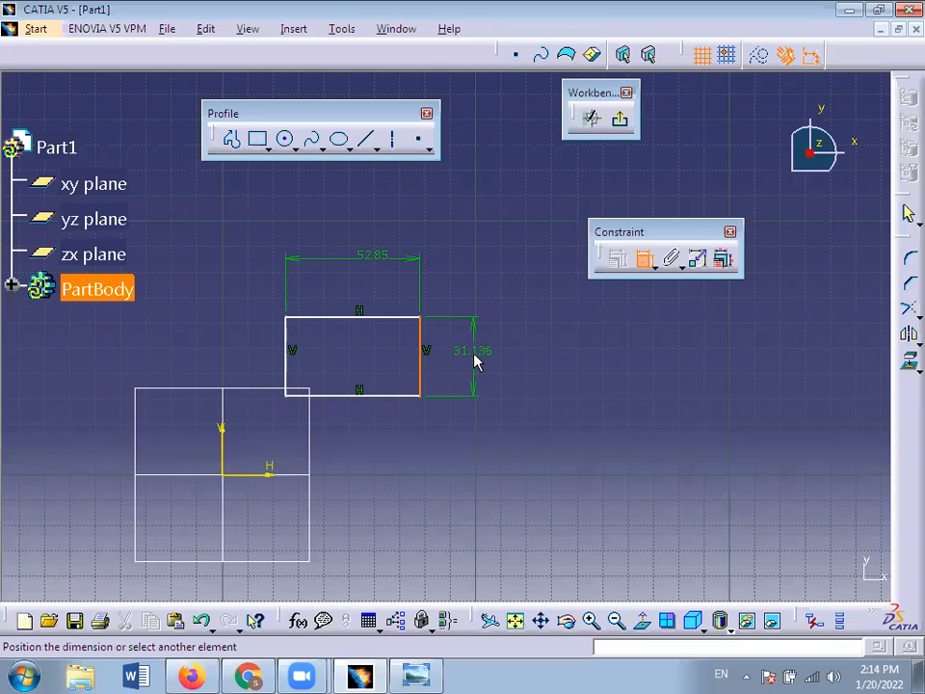
{"action": "left_click", "coordinate": [475, 362]}
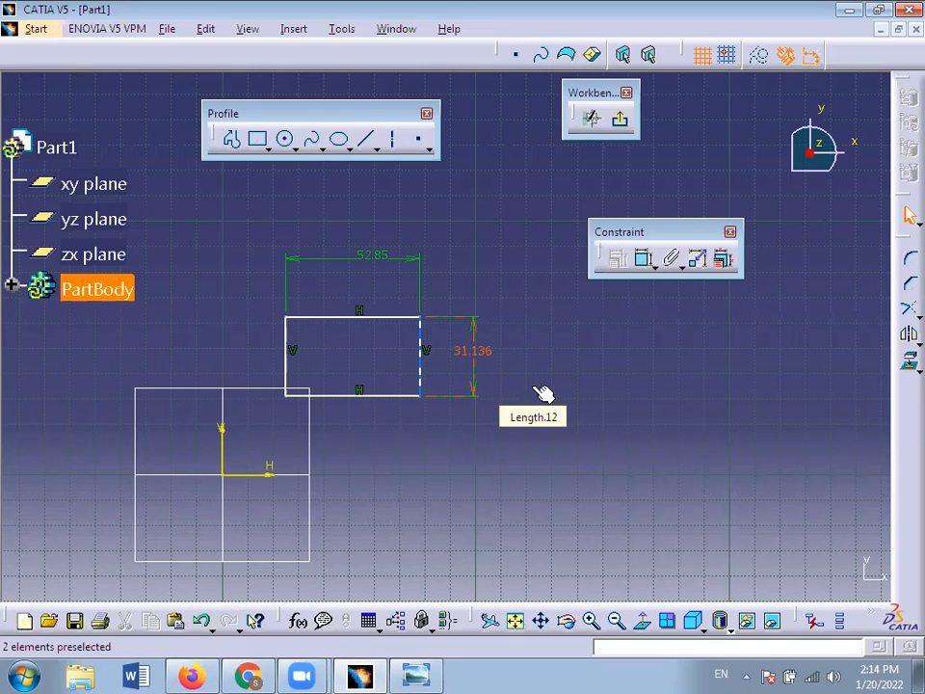
- Set the rectangle's width to 80 mm and its height to 40 mm, and deselect the dimensions
{"action": "double_click", "coordinate": [374, 258]}
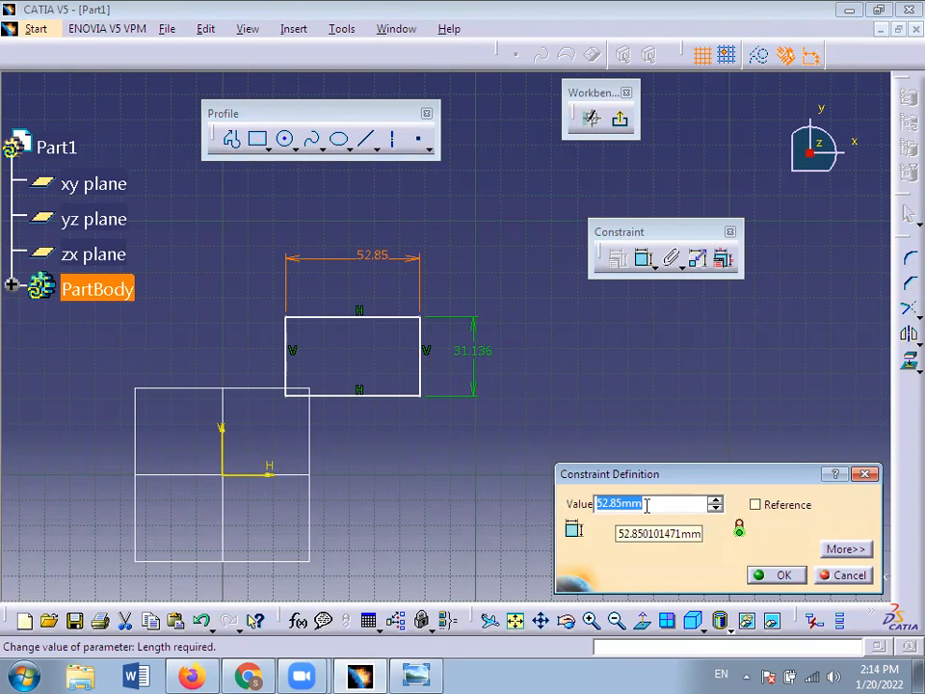
{"action": "type", "text": "80"}
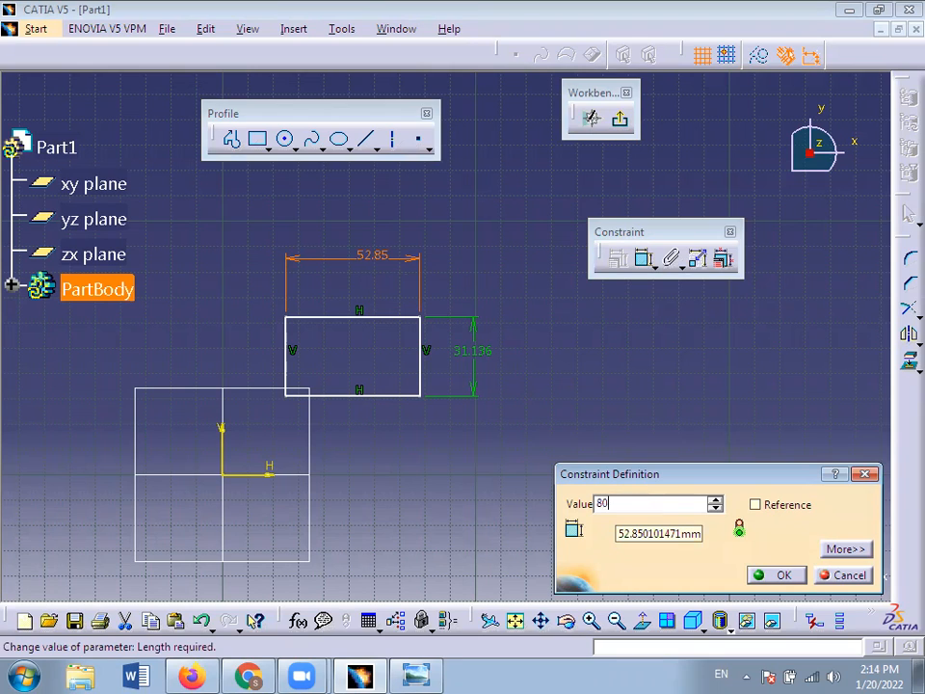
{"action": "left_click", "coordinate": [782, 576]}
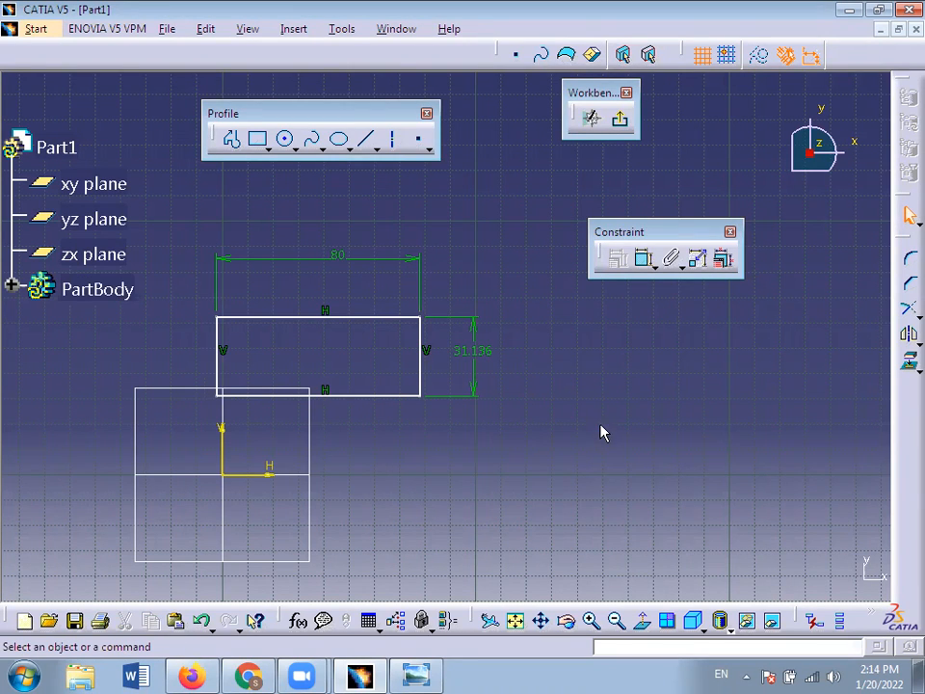
{"action": "double_click", "coordinate": [476, 350]}
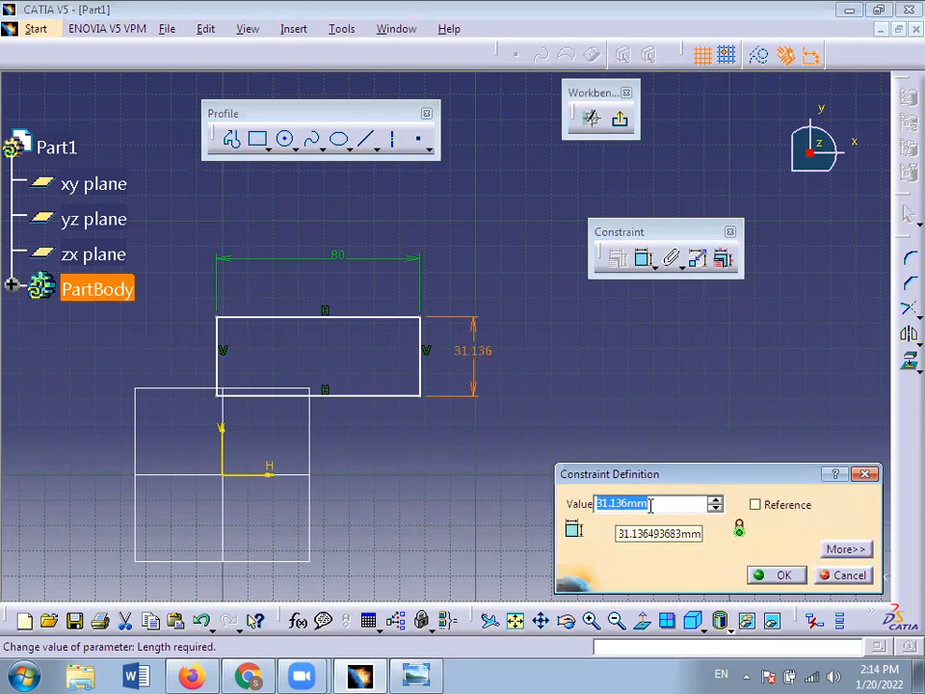
{"action": "type", "text": "40"}
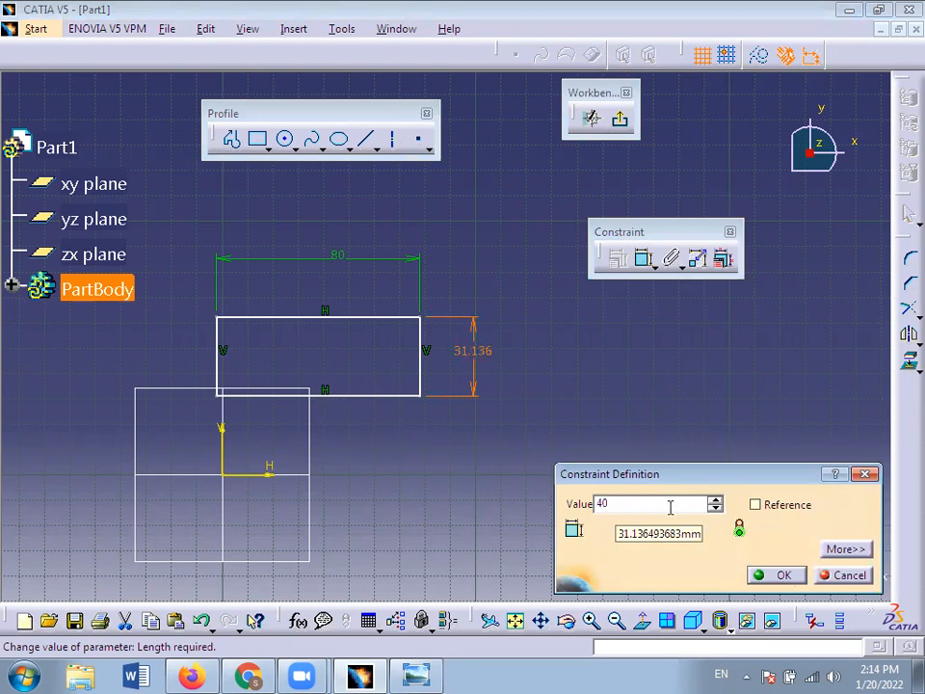
{"action": "left_click", "coordinate": [785, 575]}
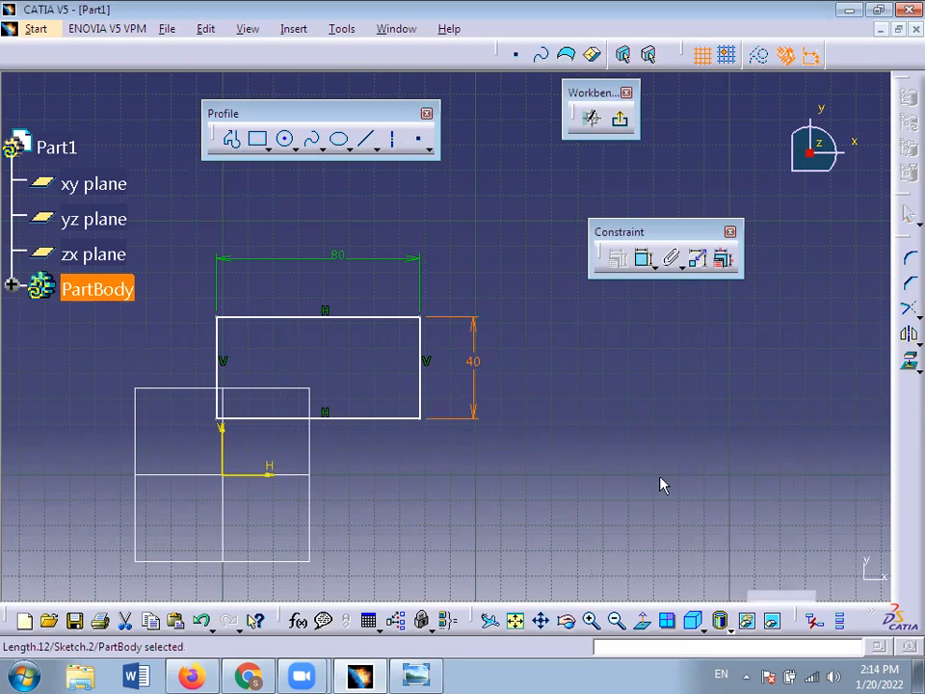
{"action": "left_click", "coordinate": [543, 413]}
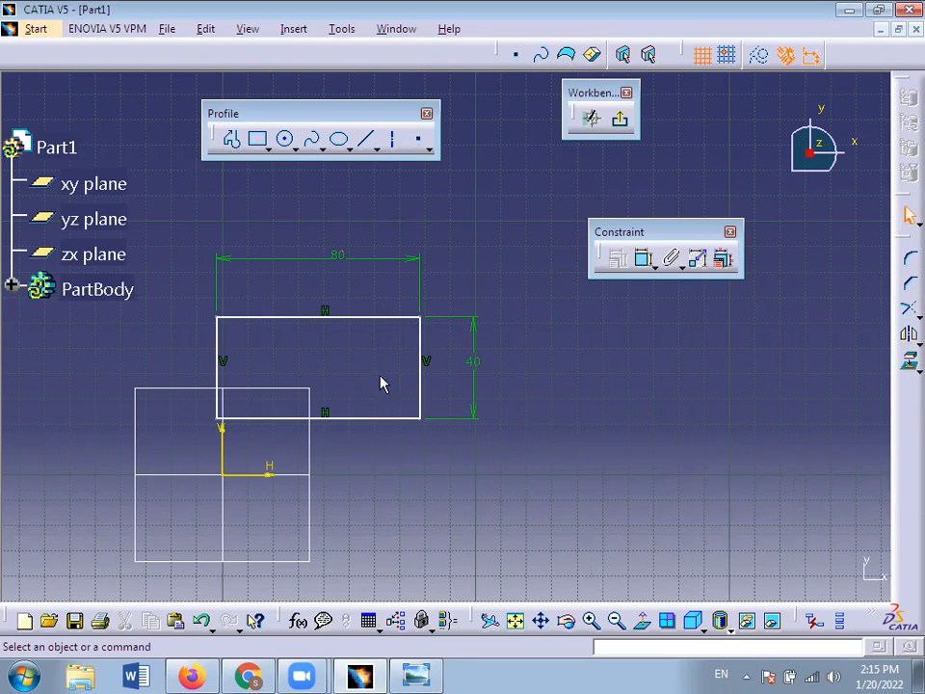
- Exit the Sketcher workbench to return to the 3D part view, and deselect the sketch
{"action": "left_click", "coordinate": [622, 122]}
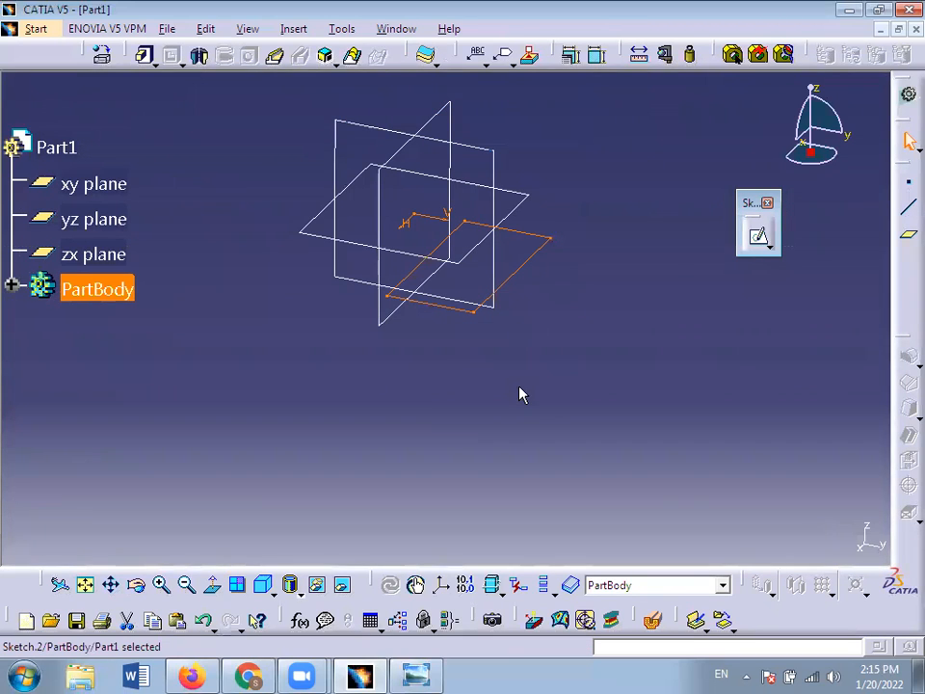
{"action": "left_click", "coordinate": [544, 257]}
{"action": "left_click", "coordinate": [655, 373]}
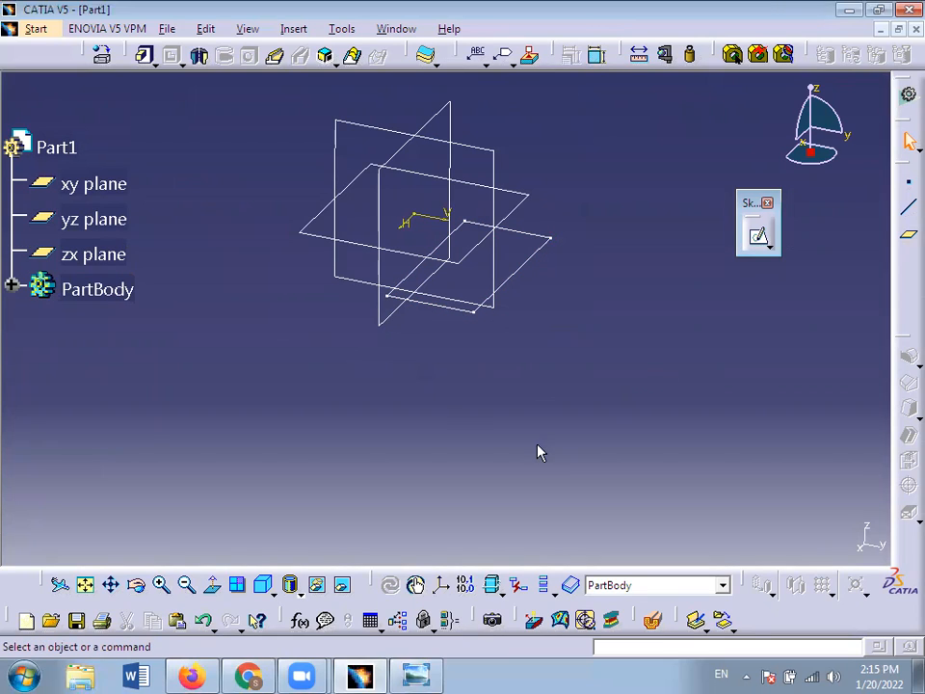
- Highlight the yz plane and the zx plane in turn to locate them in the 3D view, and clear the selection
{"action": "left_click", "coordinate": [112, 218]}
{"action": "left_click", "coordinate": [97, 253]}
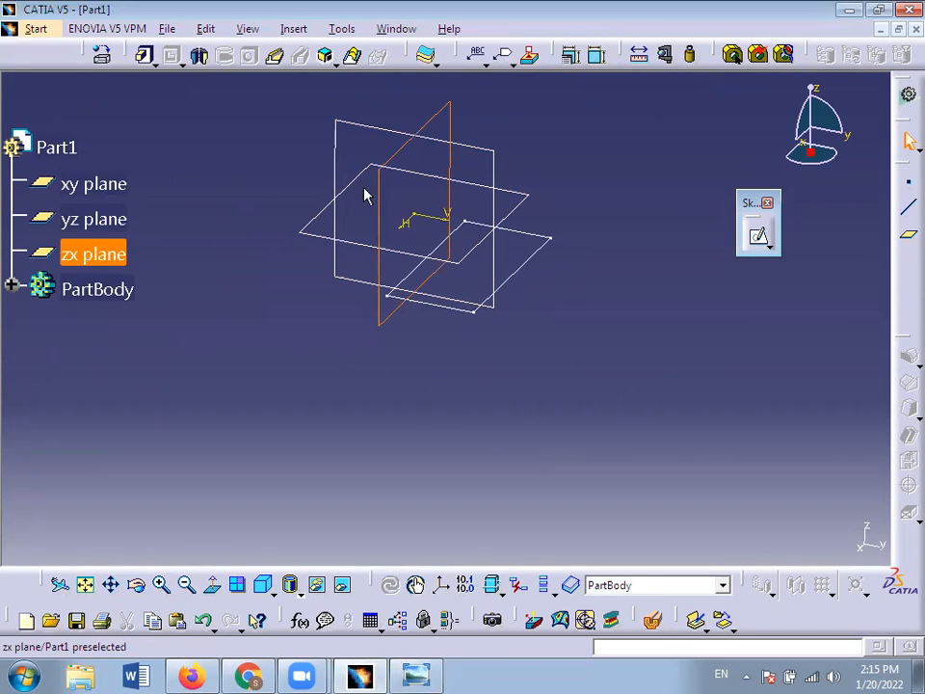
{"action": "left_click", "coordinate": [553, 241]}
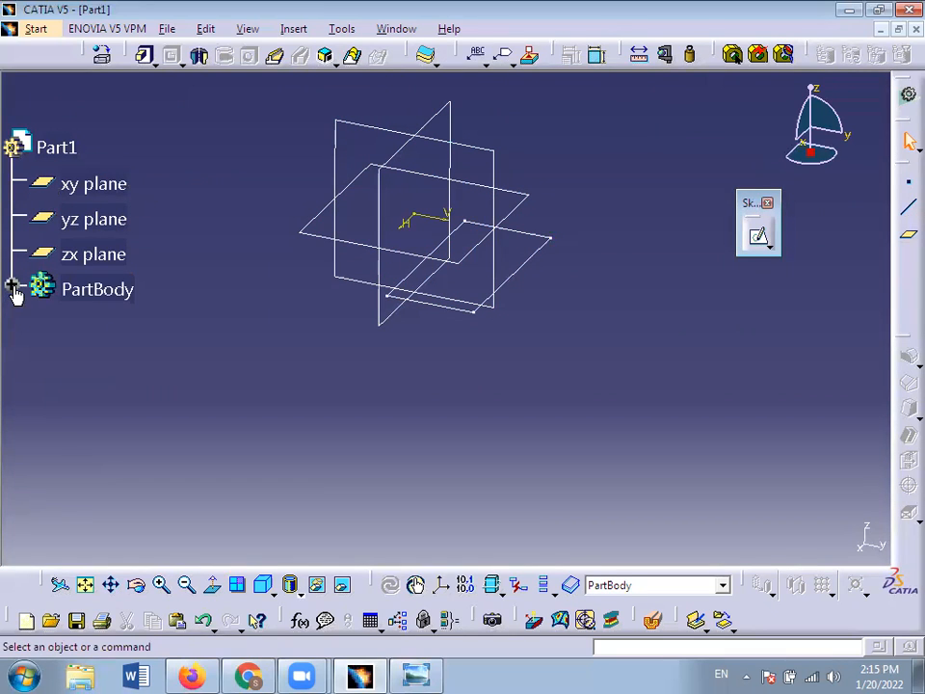
- Expand PartBody and highlight Sketch.2 to locate it among the reference planes, and clear the selection
{"action": "left_click", "coordinate": [12, 288]}
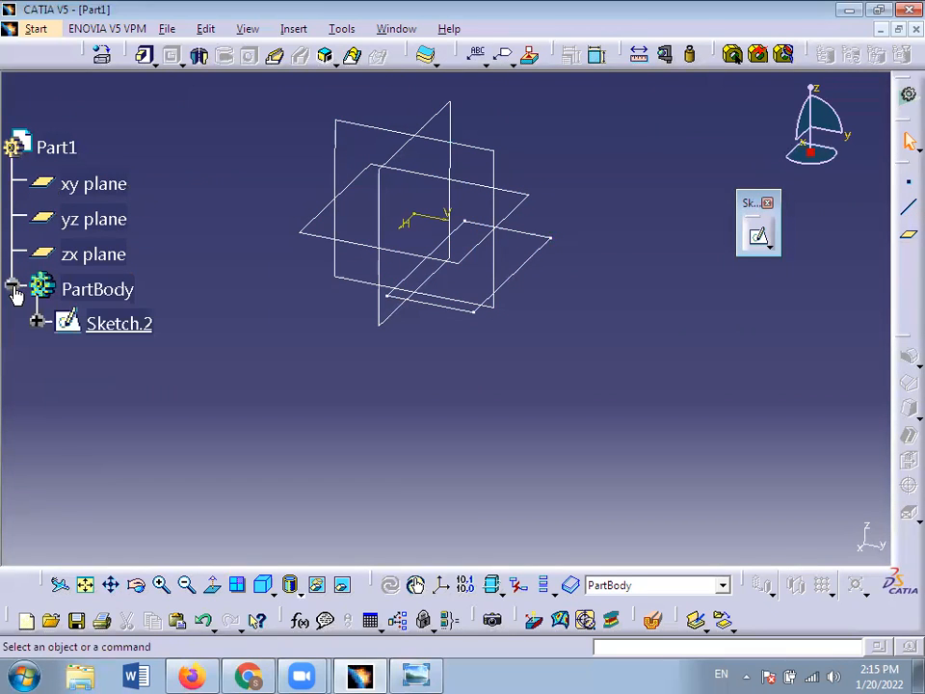
{"action": "double_click", "coordinate": [138, 333]}
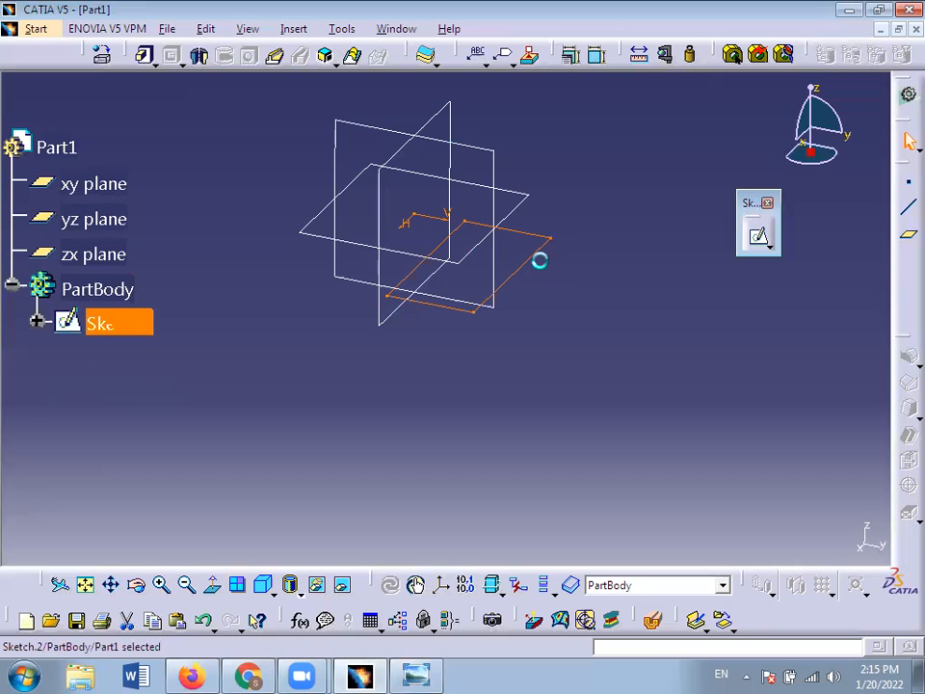
{"action": "left_click", "coordinate": [344, 346]}
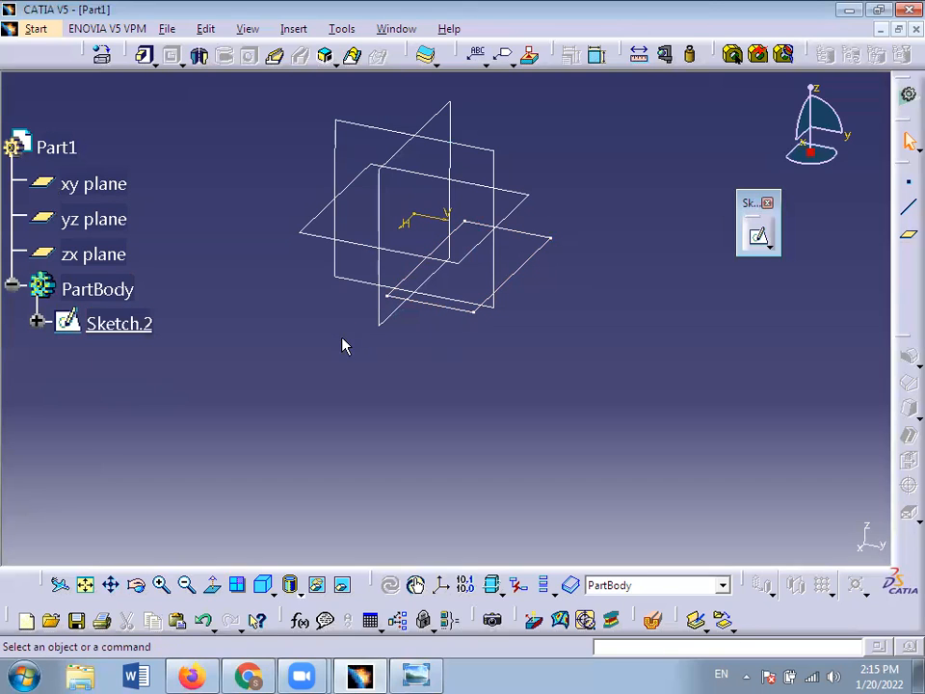
- Highlight Sketch.2 and clear the selection, then undock the View toolbar so it floats over the 3D area
{"action": "double_click", "coordinate": [140, 324]}
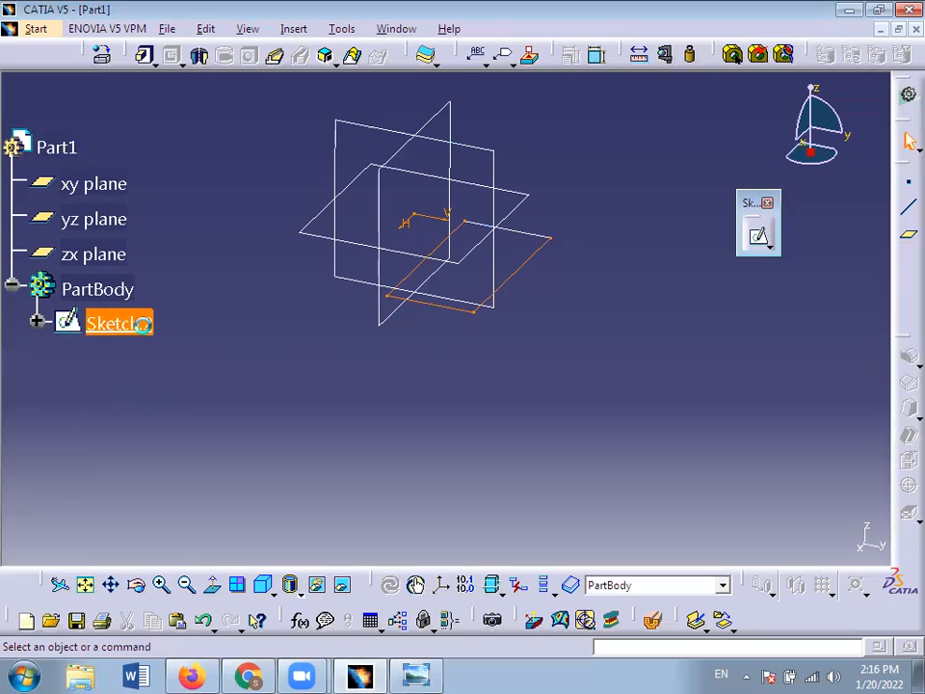
{"action": "left_click", "coordinate": [306, 407]}
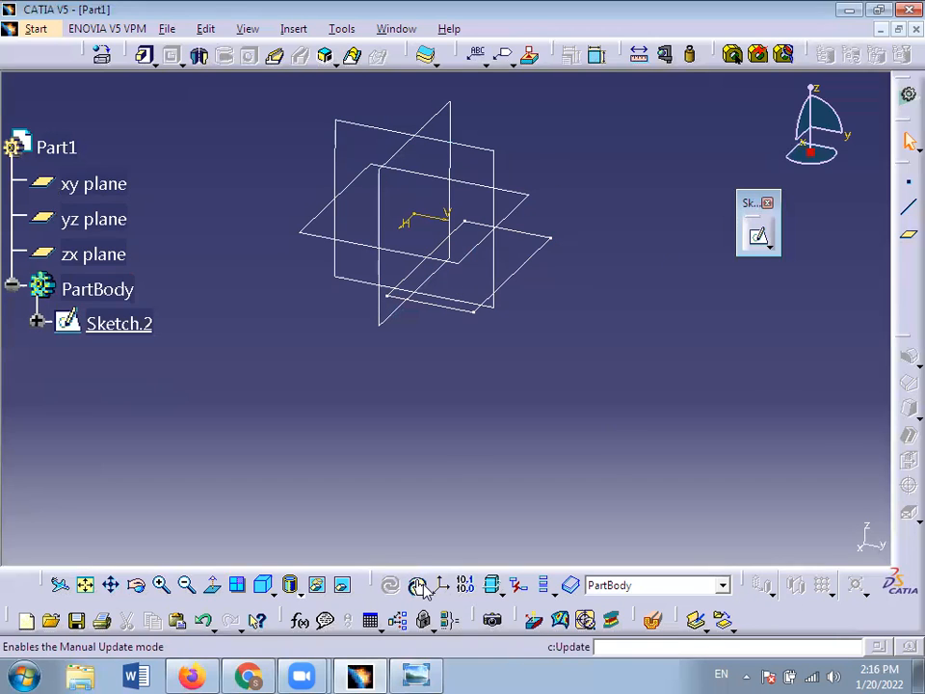
{"action": "left_click_drag", "start_coordinate": [380, 585], "coordinate": [462, 572]}
{"action": "left_click_drag", "start_coordinate": [35, 584], "coordinate": [97, 496]}
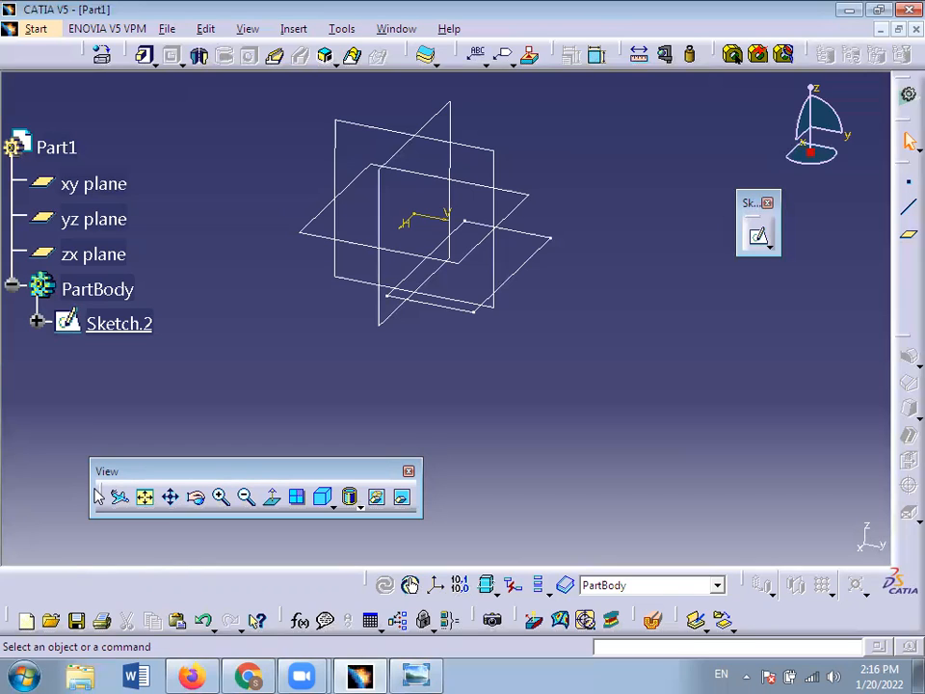
- Pan the reference planes and rectangle around and out of sight, and fit all geometry back into the view
{"action": "left_click", "coordinate": [171, 498]}
{"action": "mouse_move", "coordinate": [444, 346]}
{"action": "left_mouse_down"}
{"action": "mouse_move", "coordinate": [258, 307]}
{"action": "mouse_move", "coordinate": [514, 343]}
{"action": "mouse_move", "coordinate": [805, 356]}
{"action": "mouse_move", "coordinate": [723, 496]}
{"action": "mouse_move", "coordinate": [371, 400]}
{"action": "mouse_move", "coordinate": [264, 329]}
{"action": "mouse_move", "coordinate": [274, 283]}
{"action": "left_mouse_up"}
{"action": "left_click", "coordinate": [171, 497]}
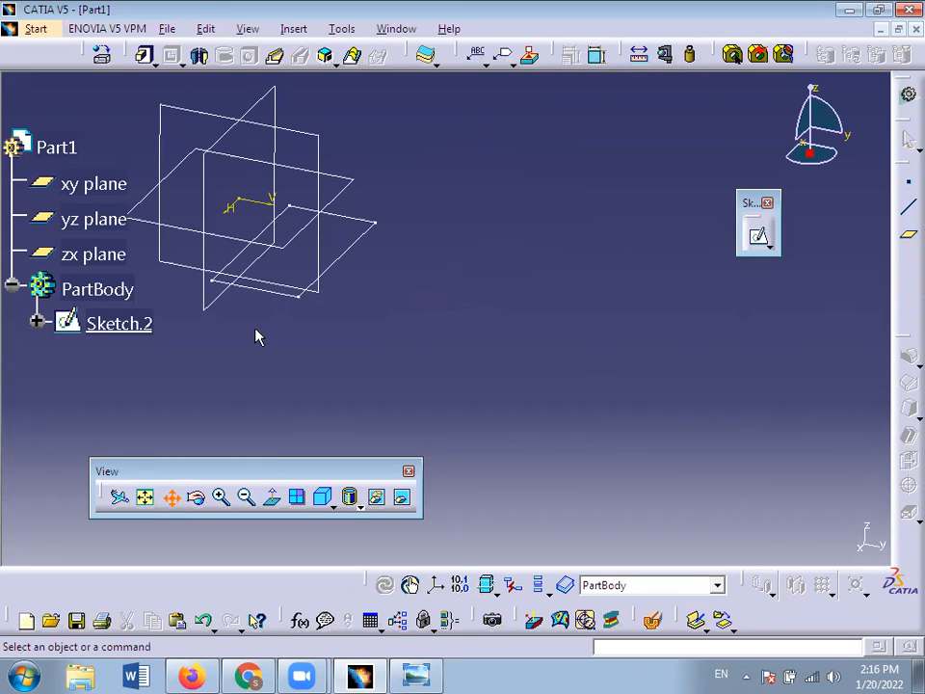
{"action": "mouse_move", "coordinate": [255, 335]}
{"action": "middle_mouse_down"}
{"action": "mouse_move", "coordinate": [436, 316]}
{"action": "mouse_move", "coordinate": [616, 374]}
{"action": "mouse_move", "coordinate": [755, 437]}
{"action": "mouse_move", "coordinate": [411, 502]}
{"action": "mouse_move", "coordinate": [93, 526]}
{"action": "mouse_move", "coordinate": [148, 324]}
{"action": "mouse_move", "coordinate": [374, 266]}
{"action": "mouse_move", "coordinate": [714, 399]}
{"action": "mouse_move", "coordinate": [584, 486]}
{"action": "mouse_move", "coordinate": [241, 444]}
{"action": "mouse_move", "coordinate": [289, 400]}
{"action": "mouse_move", "coordinate": [373, 358]}
{"action": "middle_mouse_up"}
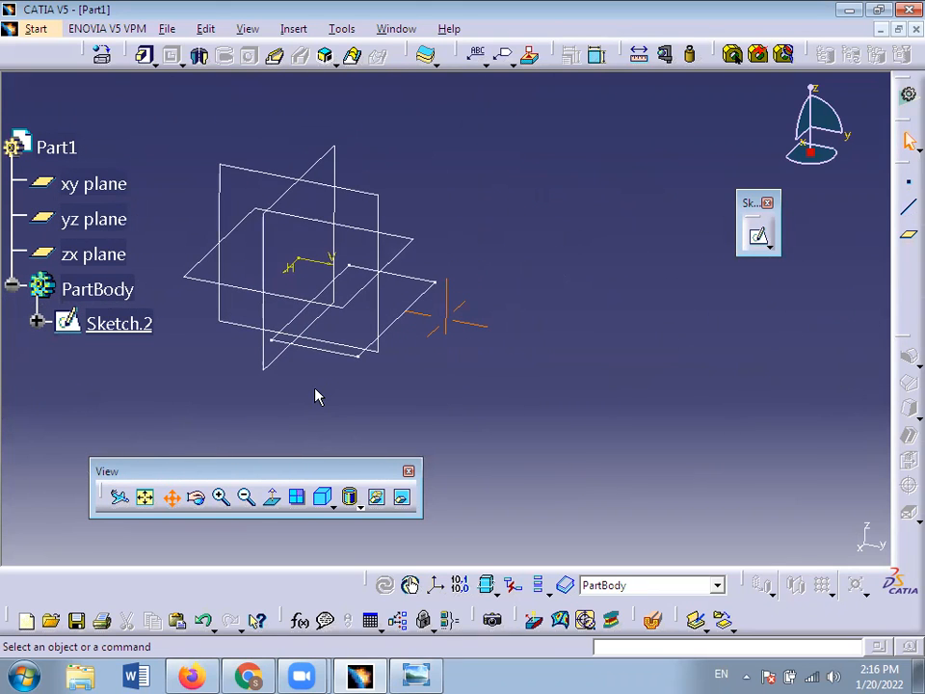
{"action": "left_click", "coordinate": [174, 497]}
{"action": "mouse_move", "coordinate": [313, 323]}
{"action": "left_mouse_down"}
{"action": "mouse_move", "coordinate": [186, 239]}
{"action": "mouse_move", "coordinate": [134, 160]}
{"action": "left_mouse_up"}
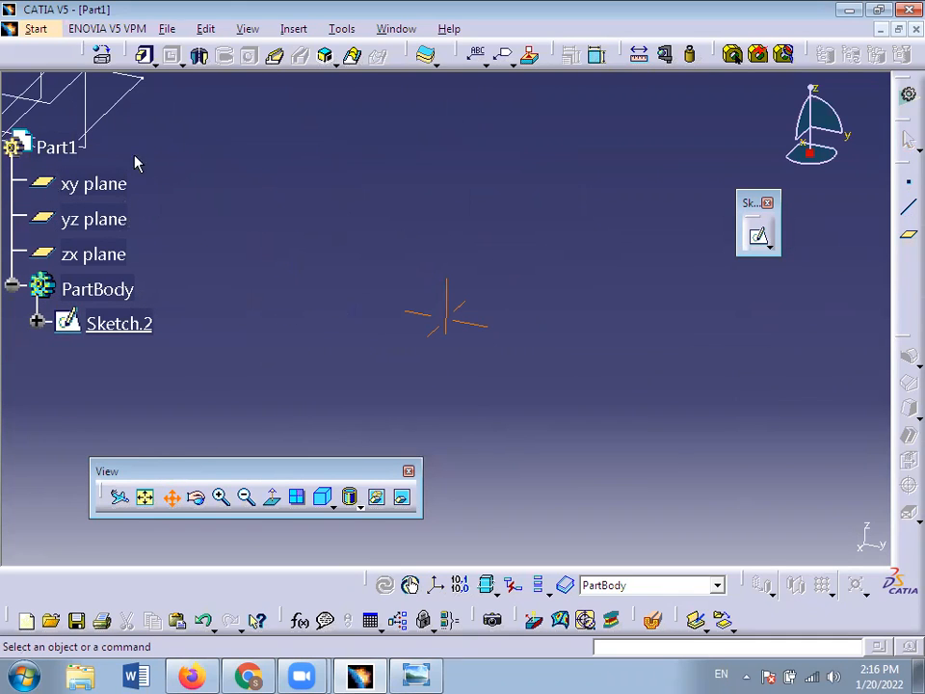
{"action": "left_click", "coordinate": [173, 500]}
{"action": "left_click_drag", "start_coordinate": [426, 398], "coordinate": [121, 56]}
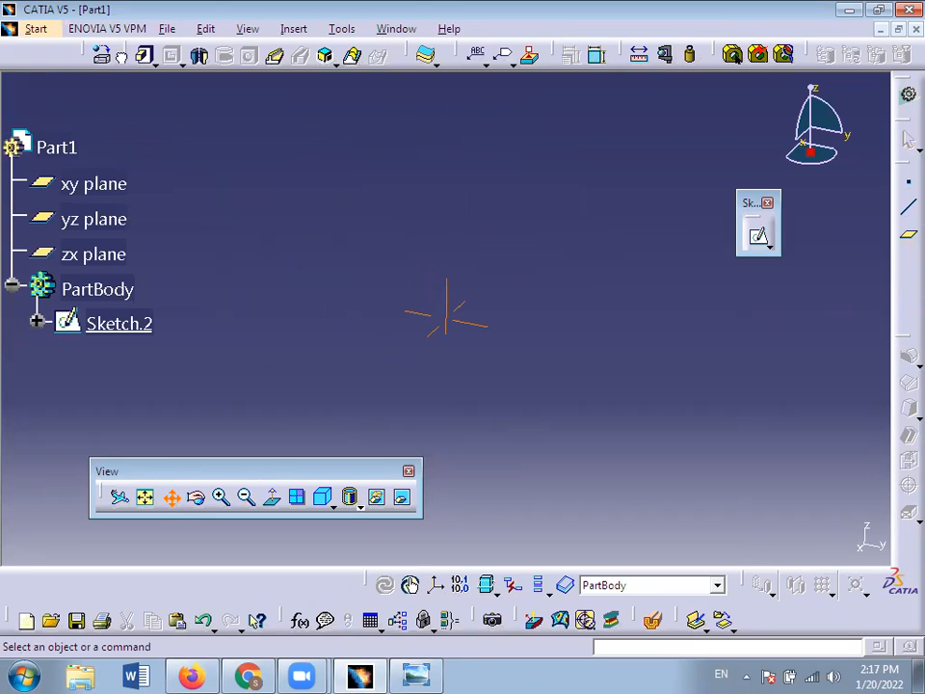
{"action": "left_click", "coordinate": [172, 498]}
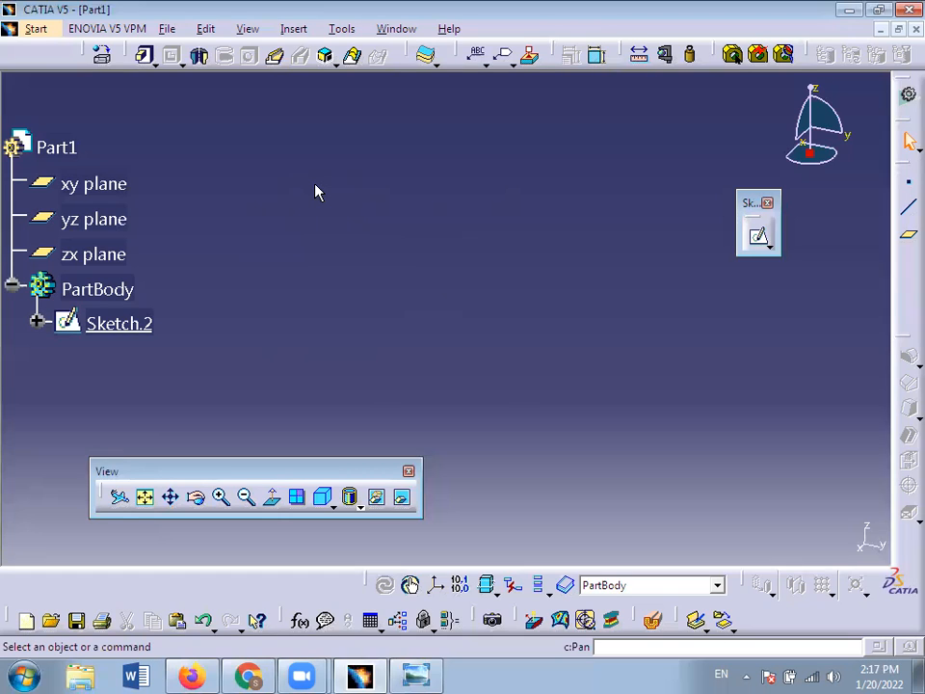
{"action": "left_click", "coordinate": [146, 498]}
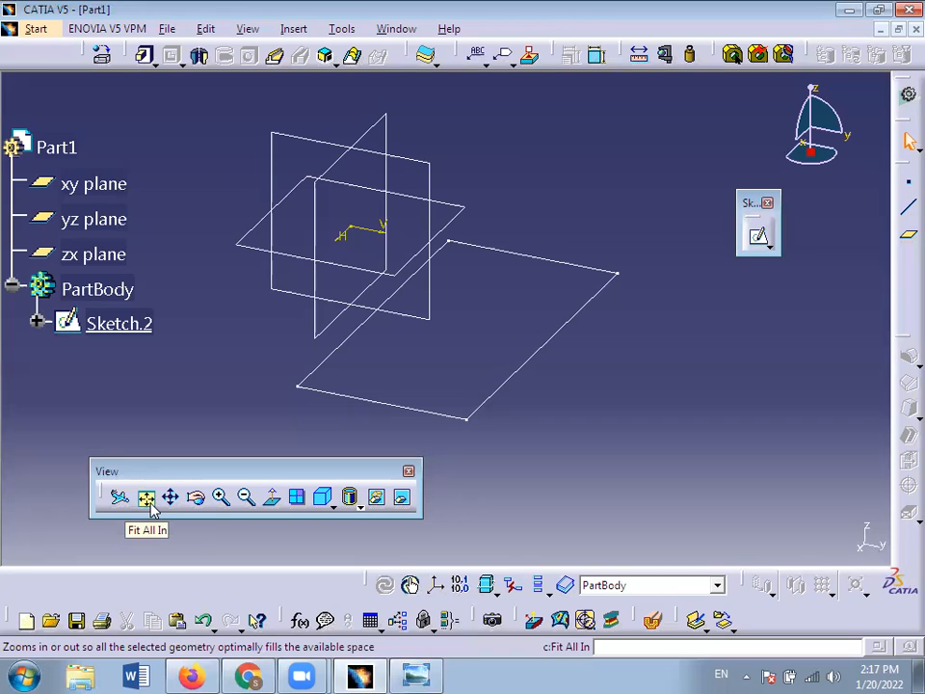
- Pan the geometry away from the specification tree, redo the last undone sketch change and clear the selection
{"action": "left_click", "coordinate": [170, 497]}
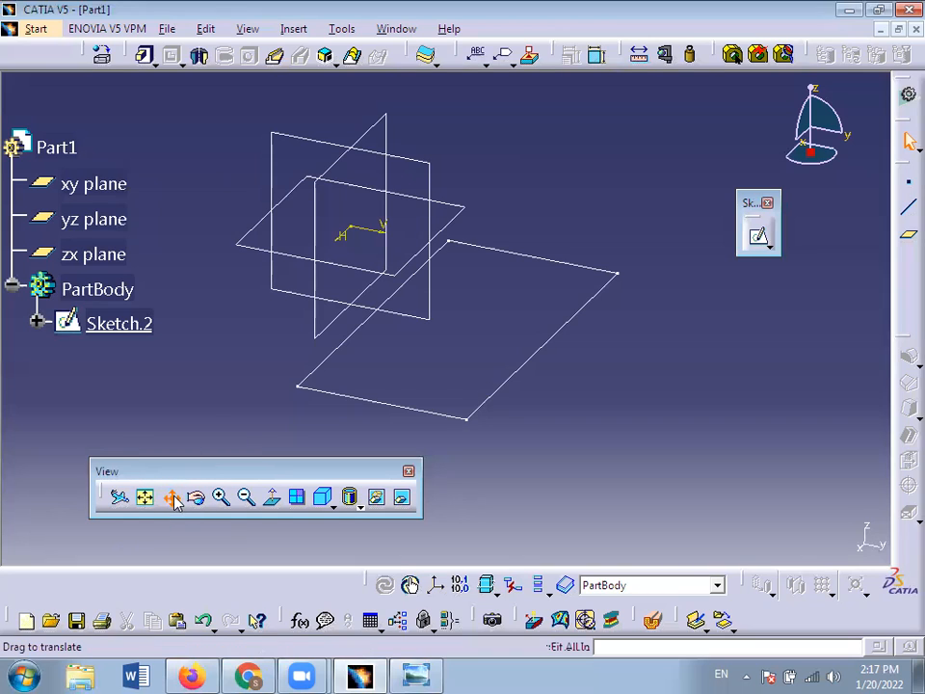
{"action": "mouse_move", "coordinate": [423, 372]}
{"action": "left_mouse_down"}
{"action": "mouse_move", "coordinate": [663, 349]}
{"action": "mouse_move", "coordinate": [710, 380]}
{"action": "left_mouse_up"}
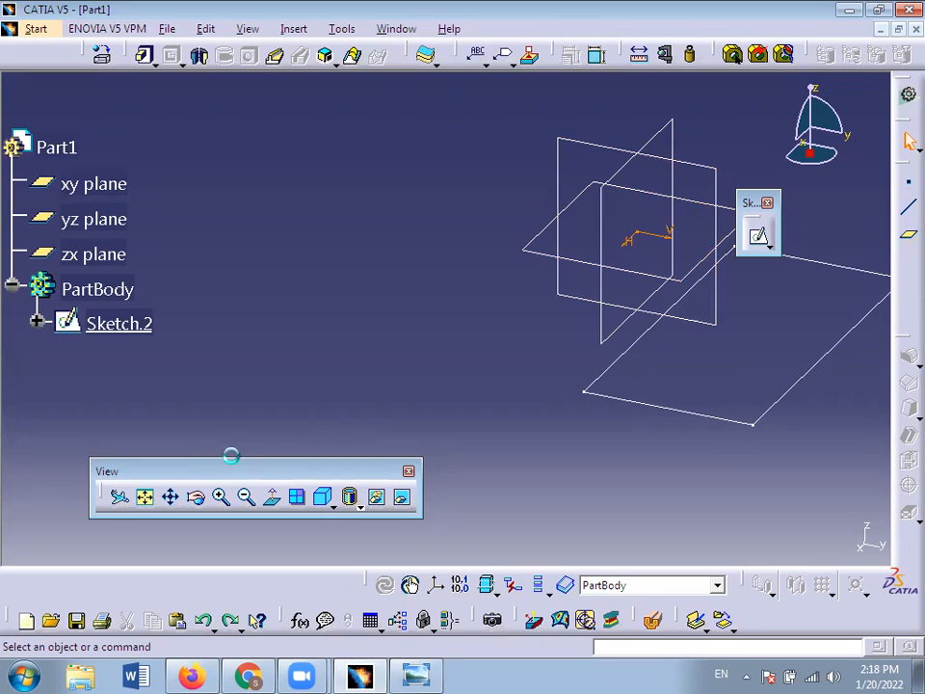
{"action": "key", "text": "ctrl+y"}
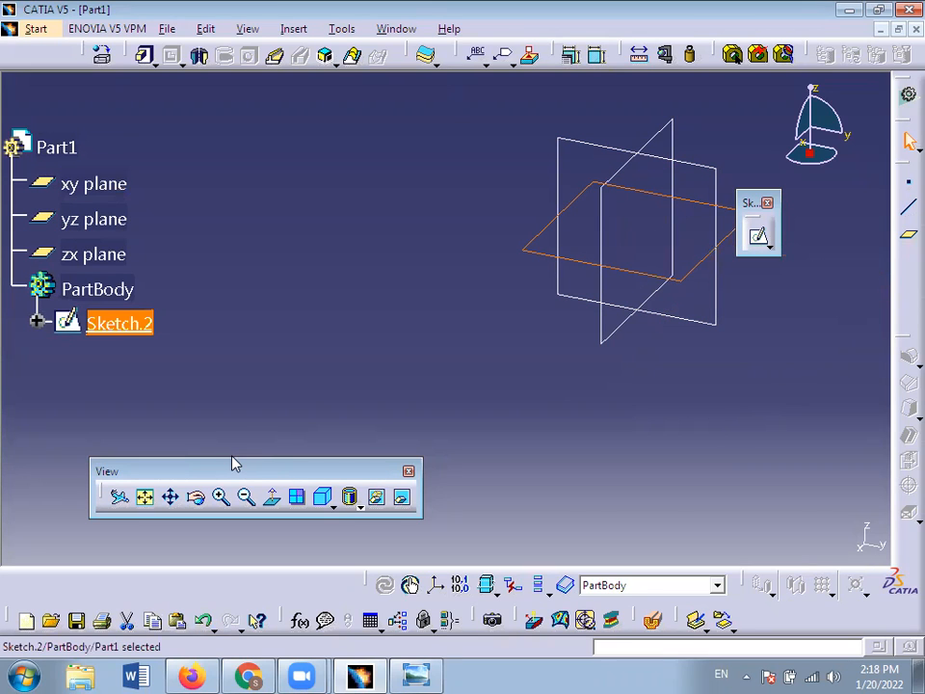
{"action": "left_click", "coordinate": [338, 436]}
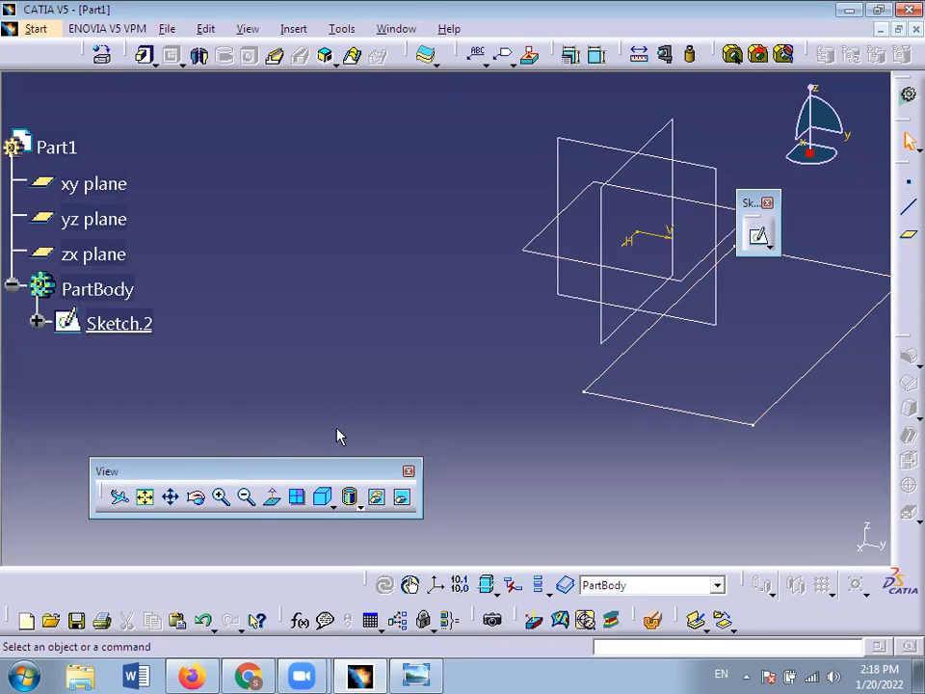
- Rotate the view around the rectangle and reference planes, and zoom in and back out
{"action": "left_click", "coordinate": [198, 498]}
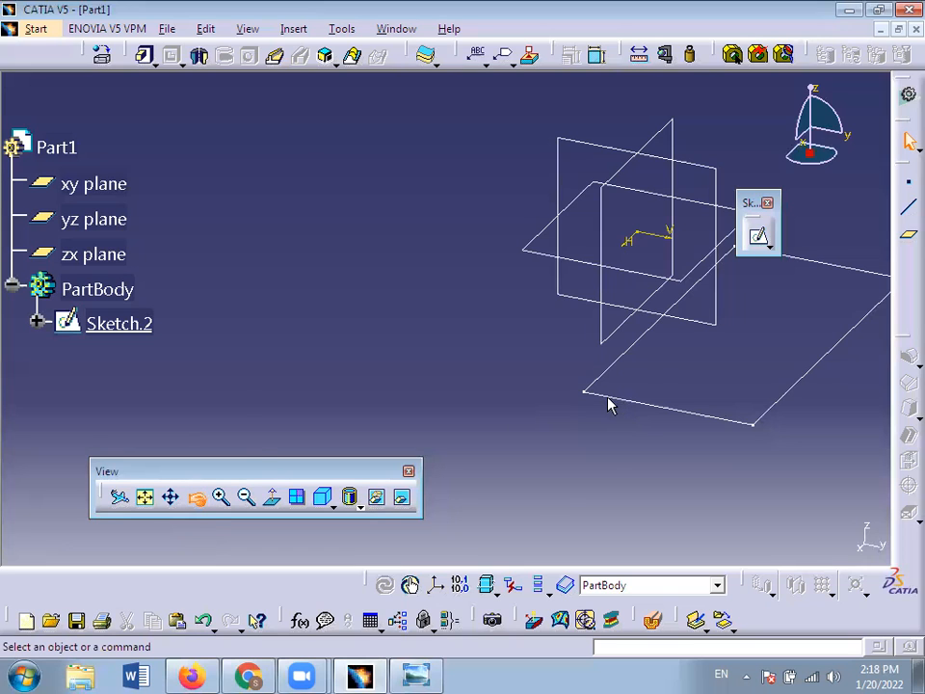
{"action": "mouse_move", "coordinate": [609, 400]}
{"action": "left_mouse_down"}
{"action": "mouse_move", "coordinate": [727, 356]}
{"action": "mouse_move", "coordinate": [627, 260]}
{"action": "mouse_move", "coordinate": [601, 313]}
{"action": "mouse_move", "coordinate": [674, 221]}
{"action": "mouse_move", "coordinate": [548, 179]}
{"action": "mouse_move", "coordinate": [613, 324]}
{"action": "mouse_move", "coordinate": [616, 186]}
{"action": "mouse_move", "coordinate": [700, 339]}
{"action": "mouse_move", "coordinate": [654, 320]}
{"action": "mouse_move", "coordinate": [625, 194]}
{"action": "mouse_move", "coordinate": [640, 380]}
{"action": "mouse_move", "coordinate": [669, 300]}
{"action": "mouse_move", "coordinate": [656, 381]}
{"action": "mouse_move", "coordinate": [646, 393]}
{"action": "left_mouse_up"}
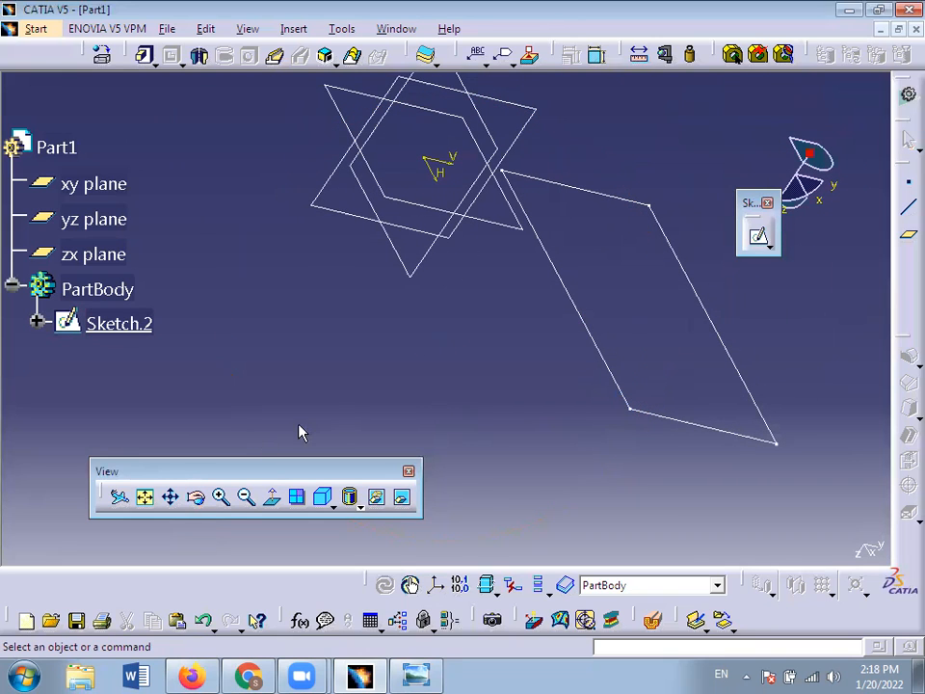
{"action": "left_click", "coordinate": [221, 498]}
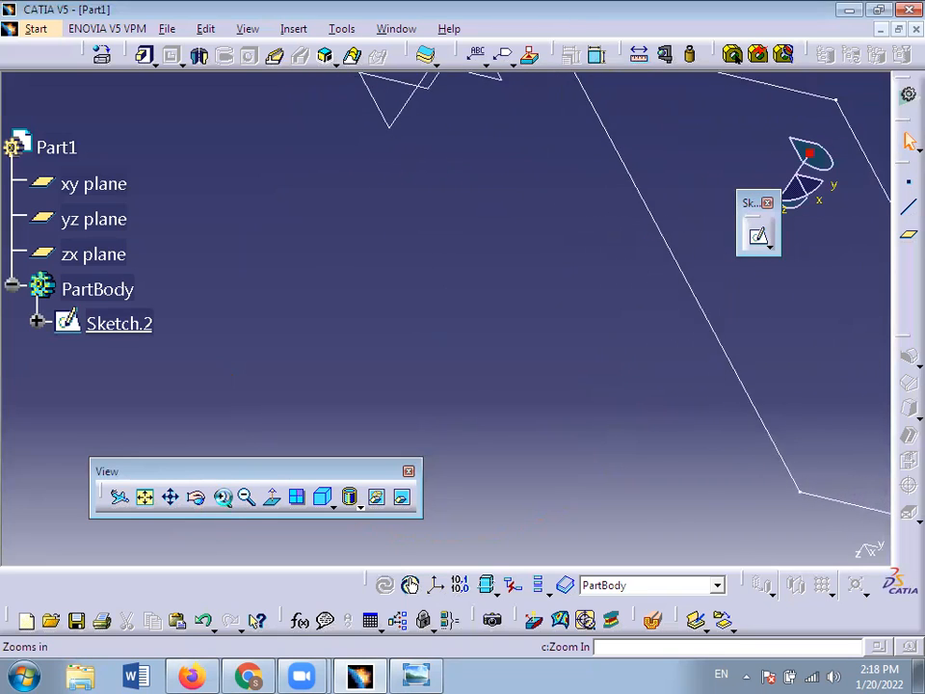
{"action": "left_click", "coordinate": [247, 498]}
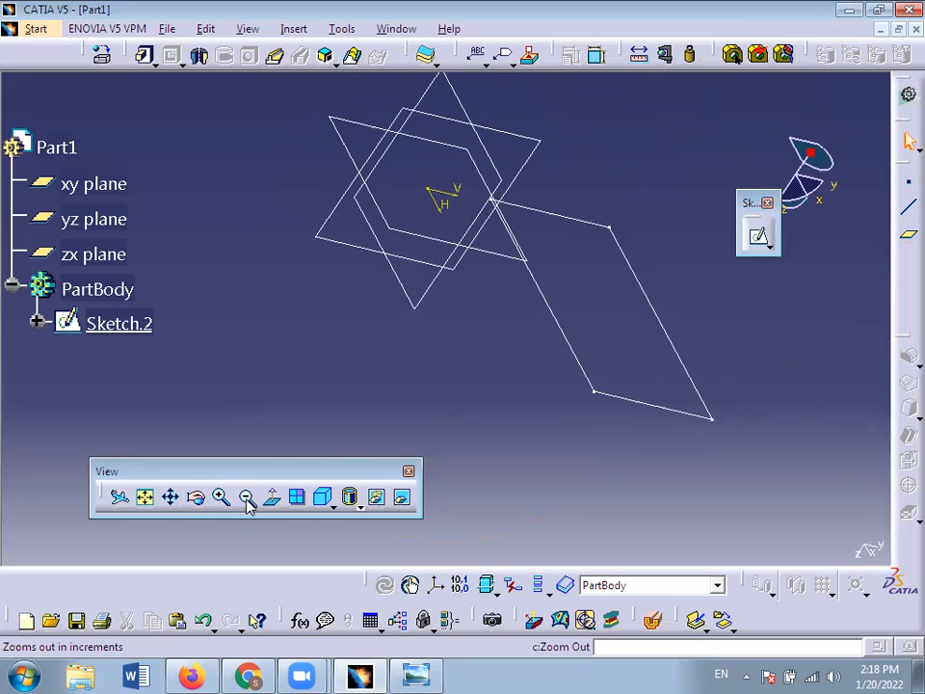
{"action": "left_click", "coordinate": [144, 499]}
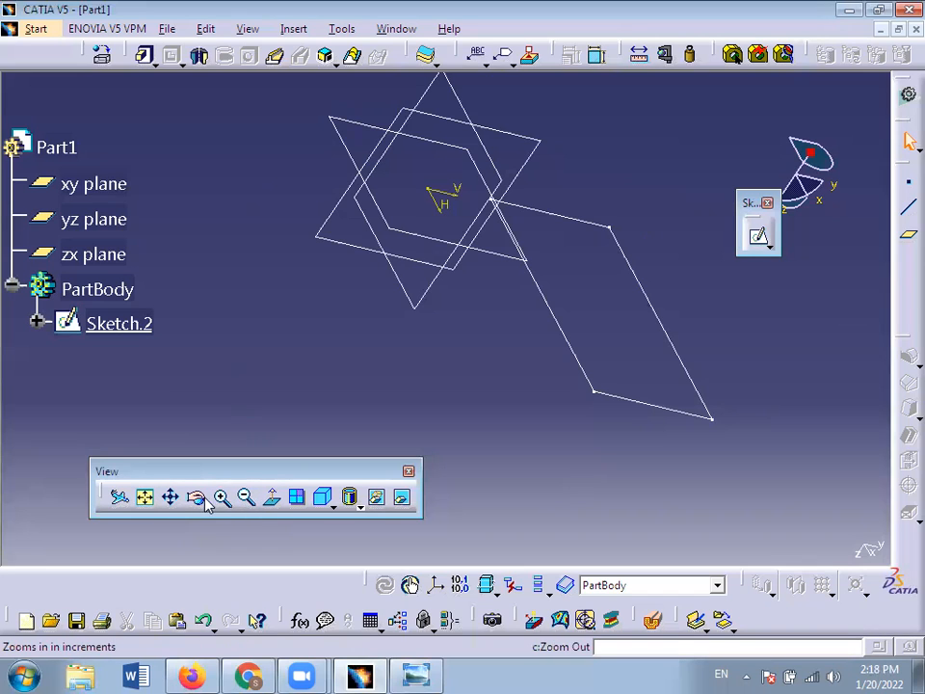
- Dock the View toolbar again and float the Sketch-Based Features toolbar above the specification tree and planes
{"action": "left_click_drag", "start_coordinate": [239, 478], "coordinate": [190, 562]}
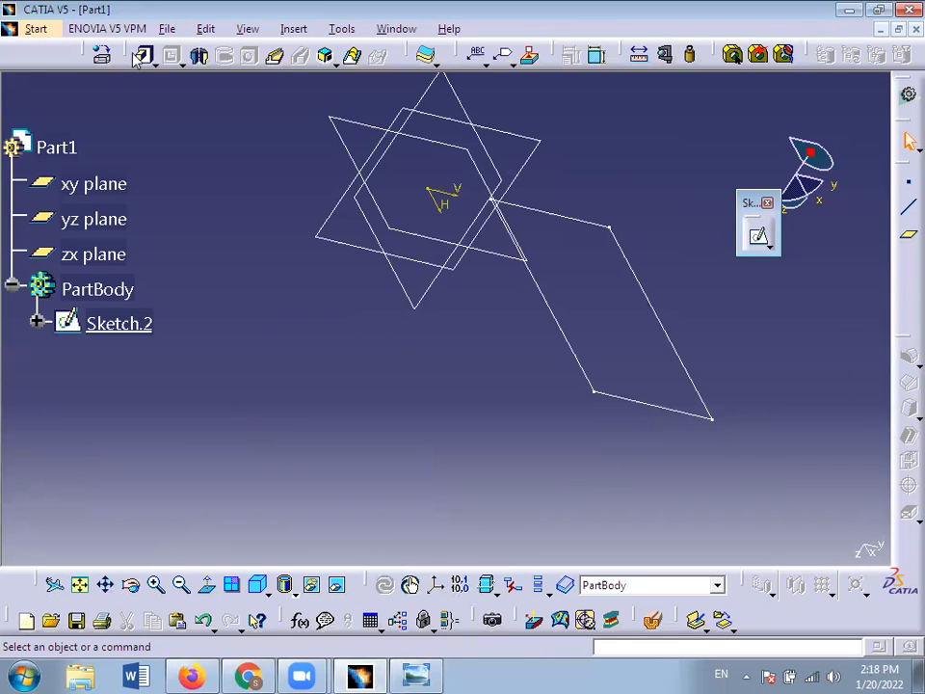
{"action": "left_click_drag", "start_coordinate": [136, 56], "coordinate": [152, 159]}
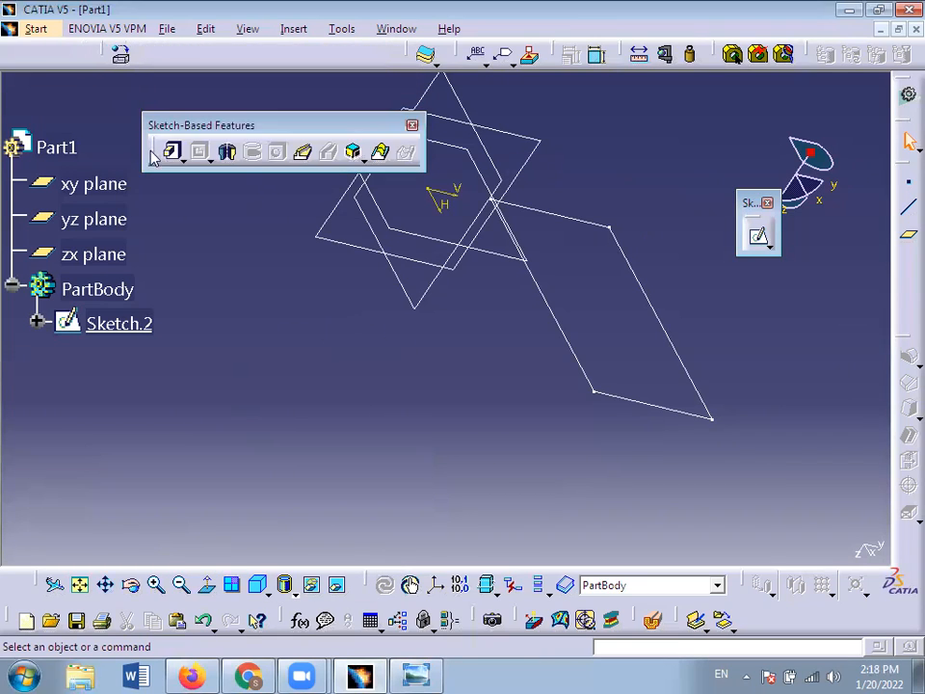
{"action": "left_click_drag", "start_coordinate": [42, 583], "coordinate": [41, 520]}
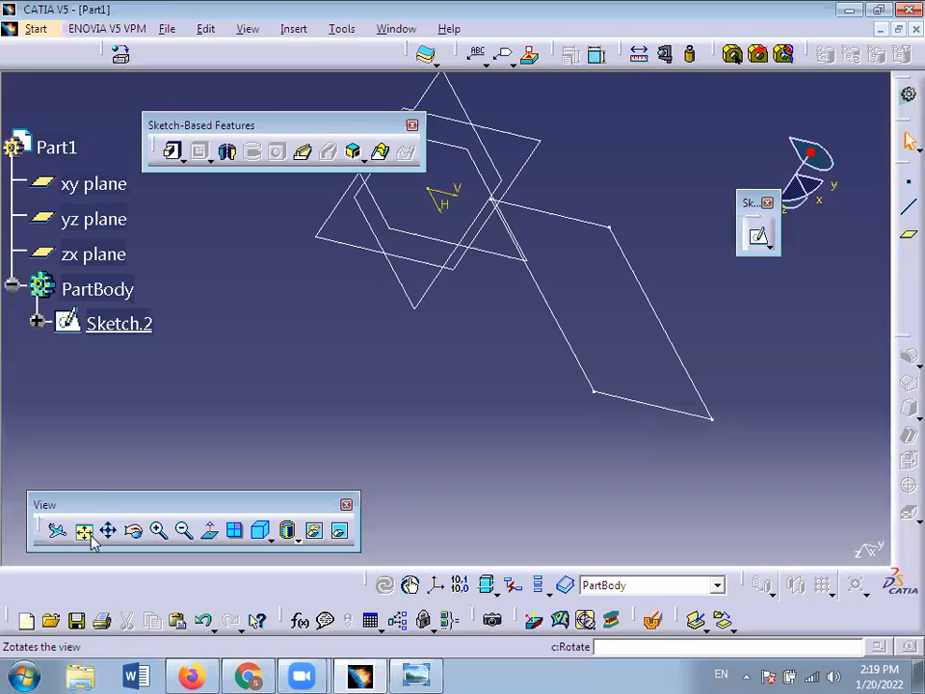
{"action": "left_click_drag", "start_coordinate": [174, 508], "coordinate": [166, 570]}
{"action": "left_click_drag", "start_coordinate": [253, 126], "coordinate": [222, 101]}
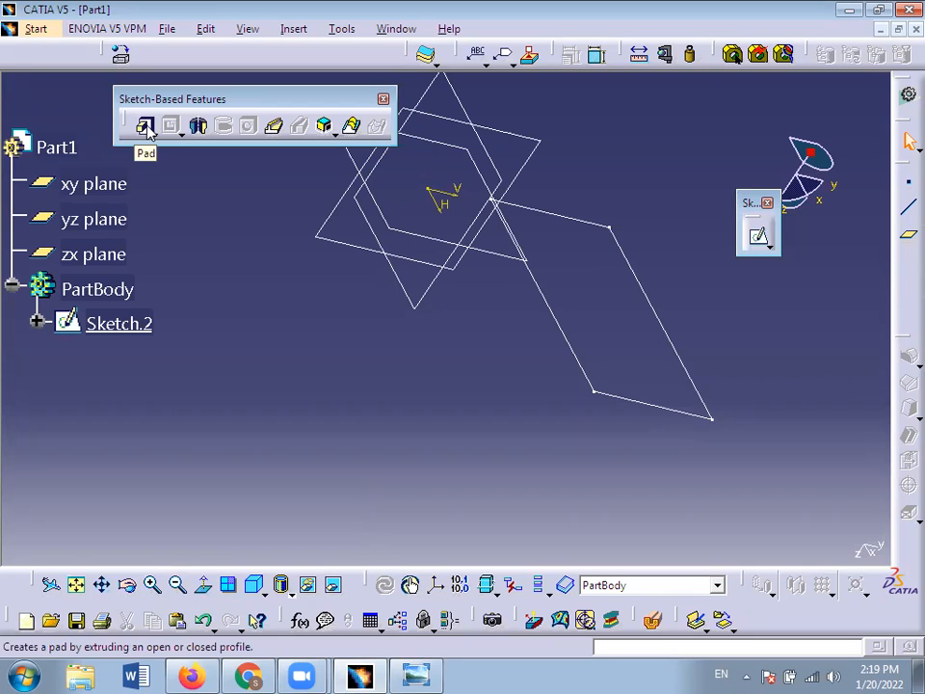
{"action": "left_click_drag", "start_coordinate": [204, 96], "coordinate": [186, 86]}
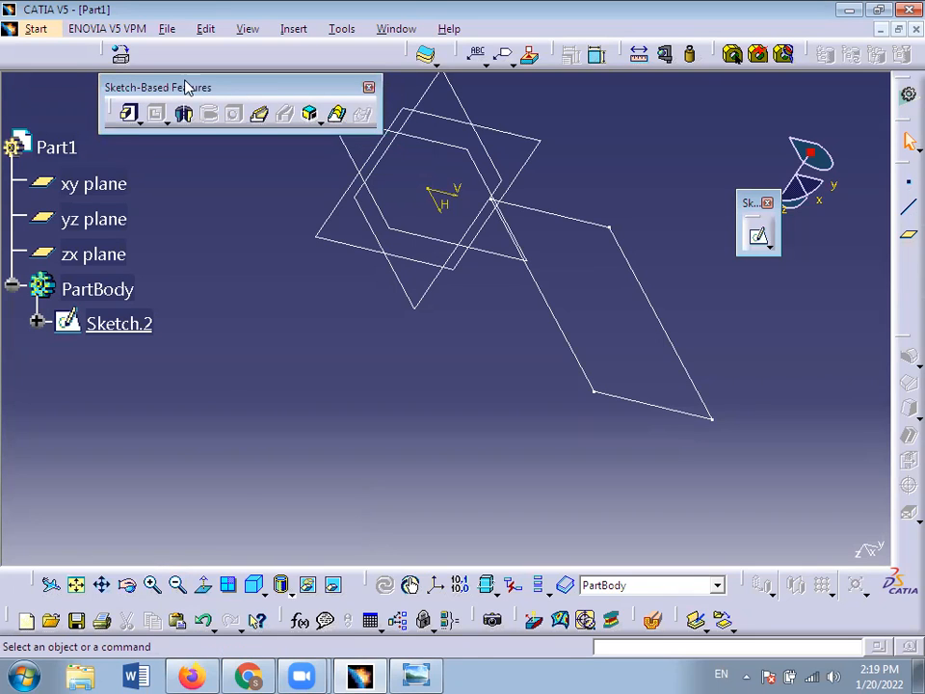
- Rotate and pan the view to show the rectangle and the three reference planes at an oblique 3D angle
{"action": "left_click", "coordinate": [129, 586]}
{"action": "left_click_drag", "start_coordinate": [495, 305], "coordinate": [520, 269]}
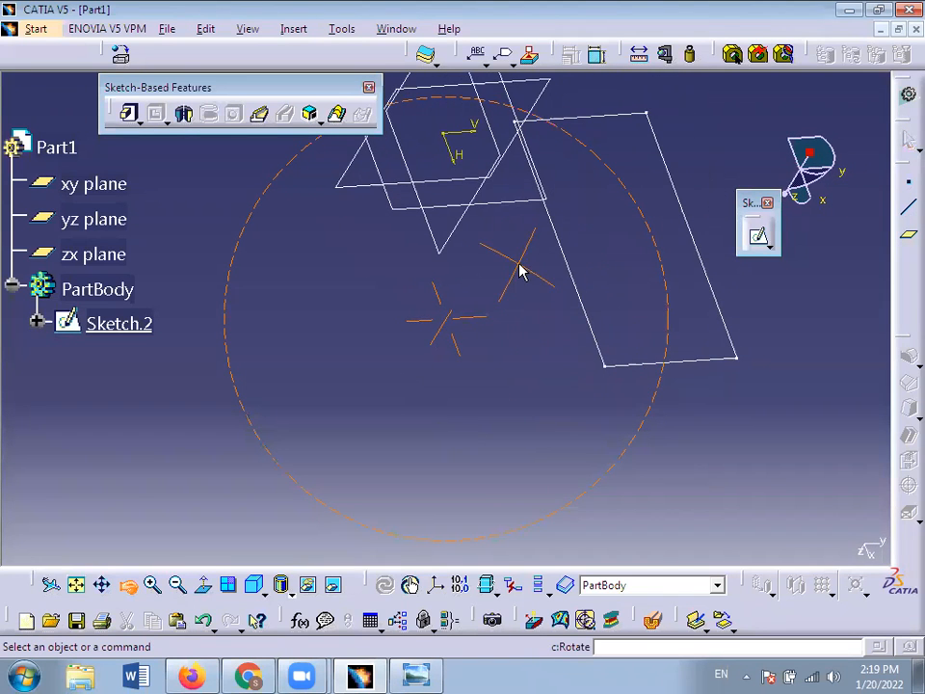
{"action": "left_click", "coordinate": [103, 585]}
{"action": "left_click_drag", "start_coordinate": [586, 262], "coordinate": [586, 382]}
{"action": "left_click", "coordinate": [131, 589]}
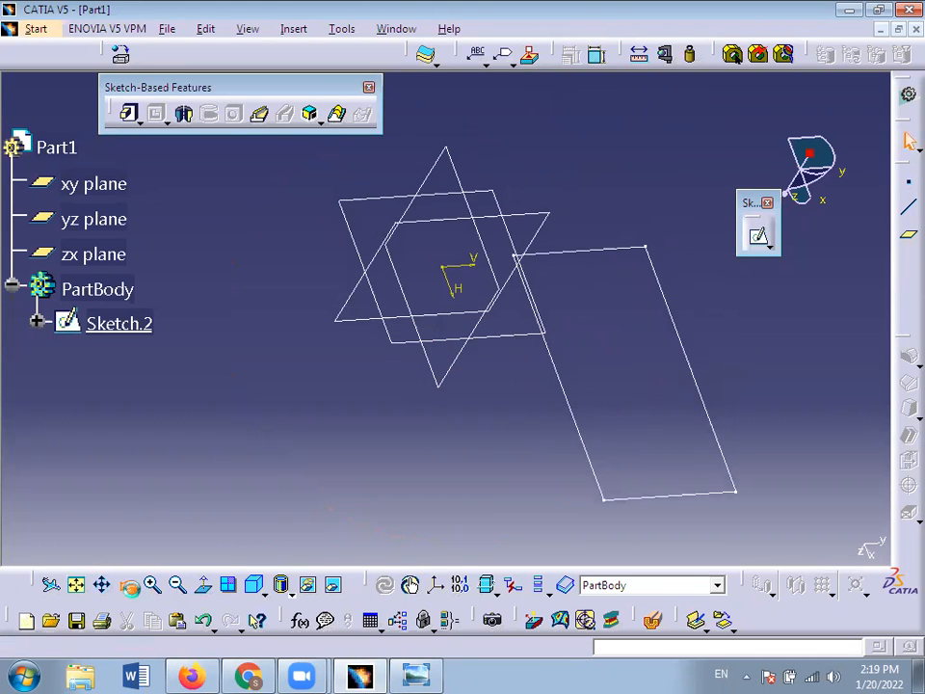
{"action": "mouse_move", "coordinate": [536, 481]}
{"action": "left_mouse_down"}
{"action": "mouse_move", "coordinate": [462, 386]}
{"action": "mouse_move", "coordinate": [475, 365]}
{"action": "mouse_move", "coordinate": [491, 378]}
{"action": "mouse_move", "coordinate": [494, 395]}
{"action": "left_mouse_up"}
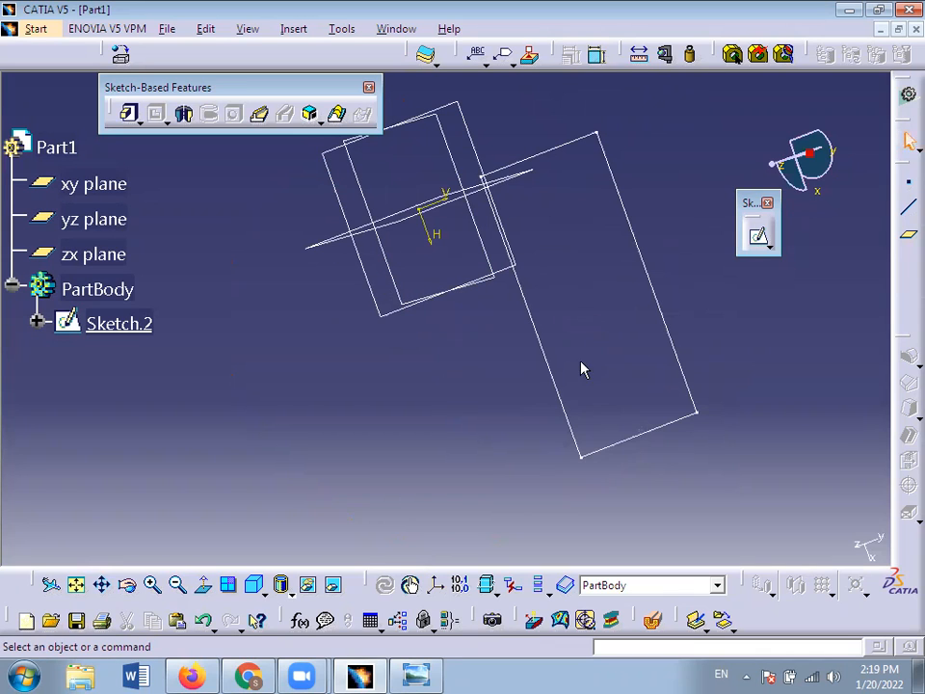
{"action": "left_click", "coordinate": [109, 585]}
{"action": "left_click_drag", "start_coordinate": [539, 384], "coordinate": [520, 439]}
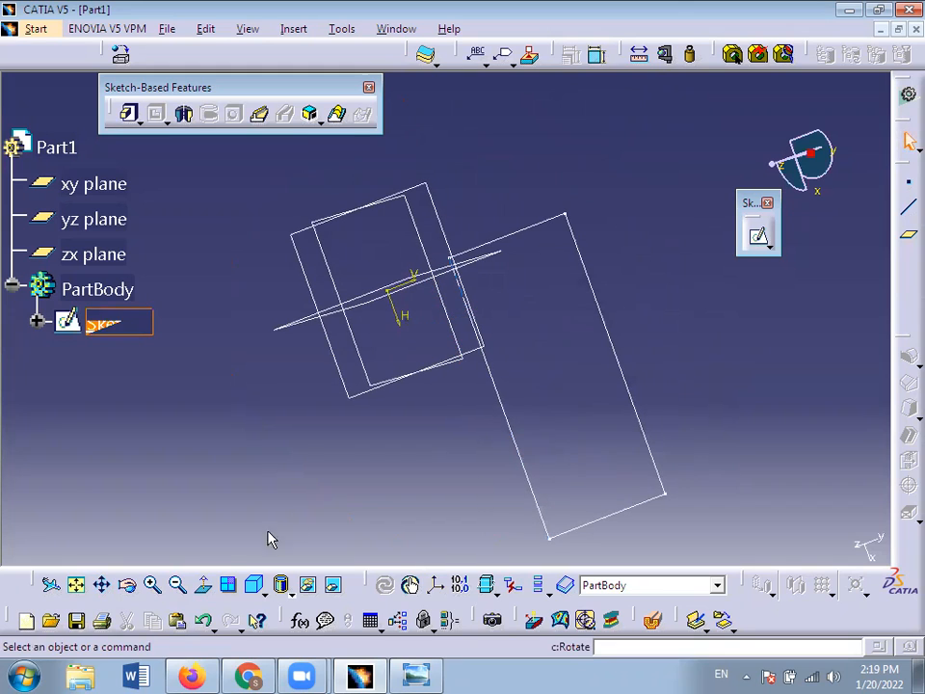
{"action": "left_click", "coordinate": [127, 585]}
{"action": "mouse_move", "coordinate": [438, 486]}
{"action": "left_mouse_down"}
{"action": "mouse_move", "coordinate": [394, 461]}
{"action": "mouse_move", "coordinate": [454, 489]}
{"action": "left_mouse_up"}
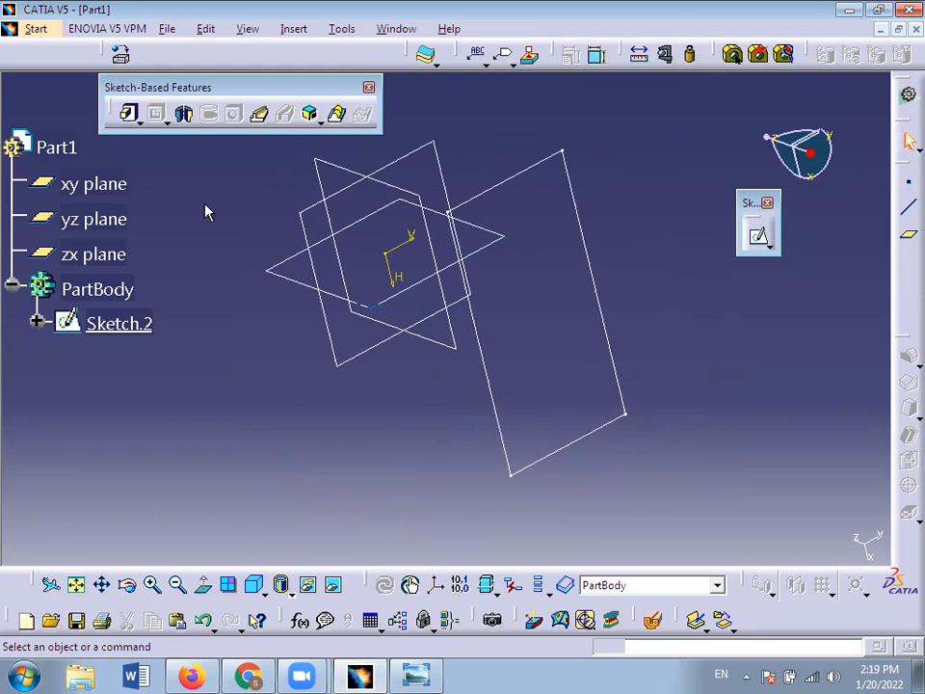
- Define a 40 mm pad from the existing 80 by 40 mm rectangle sketch
{"action": "left_click", "coordinate": [132, 114]}
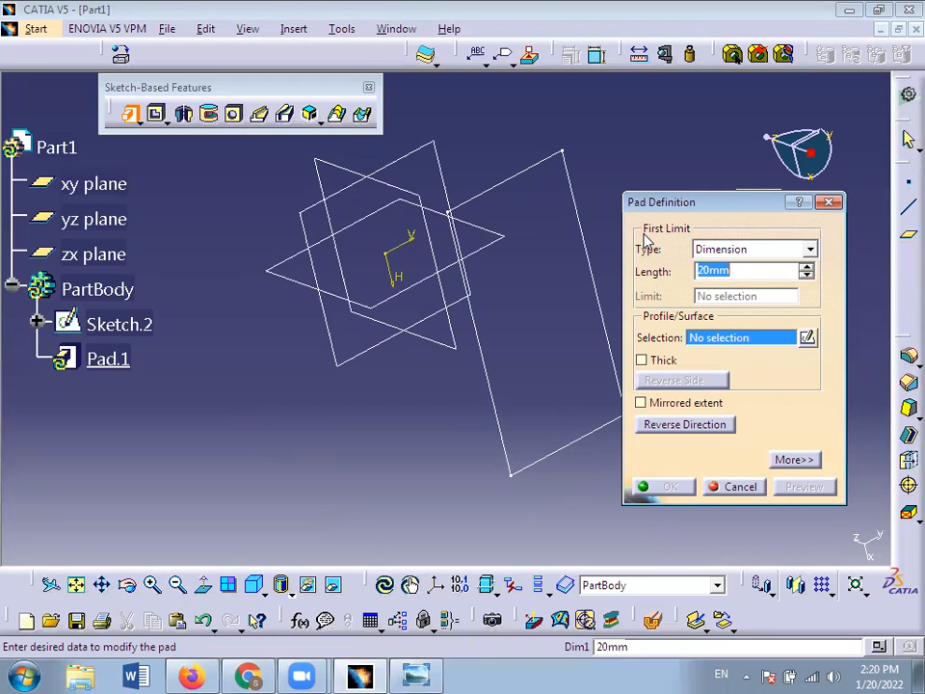
{"action": "left_click", "coordinate": [830, 203]}
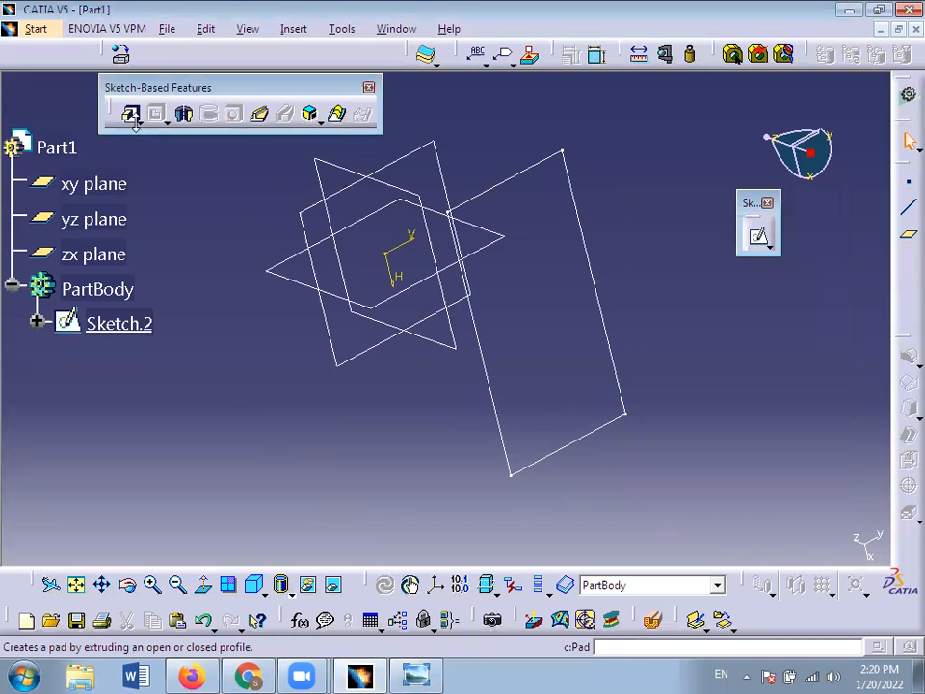
{"action": "left_click", "coordinate": [132, 115]}
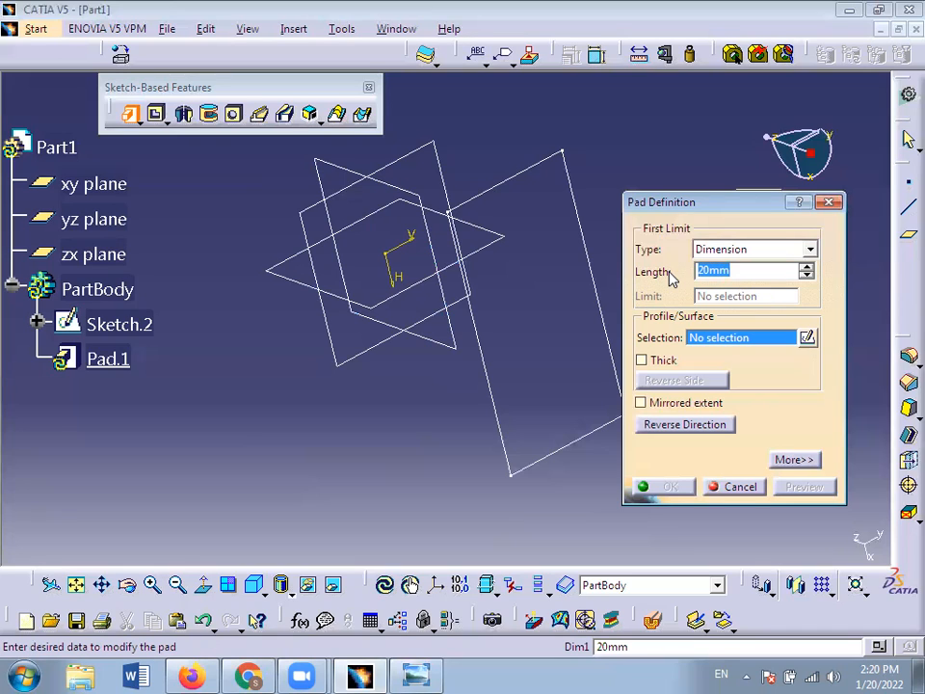
{"action": "type", "text": "4"}
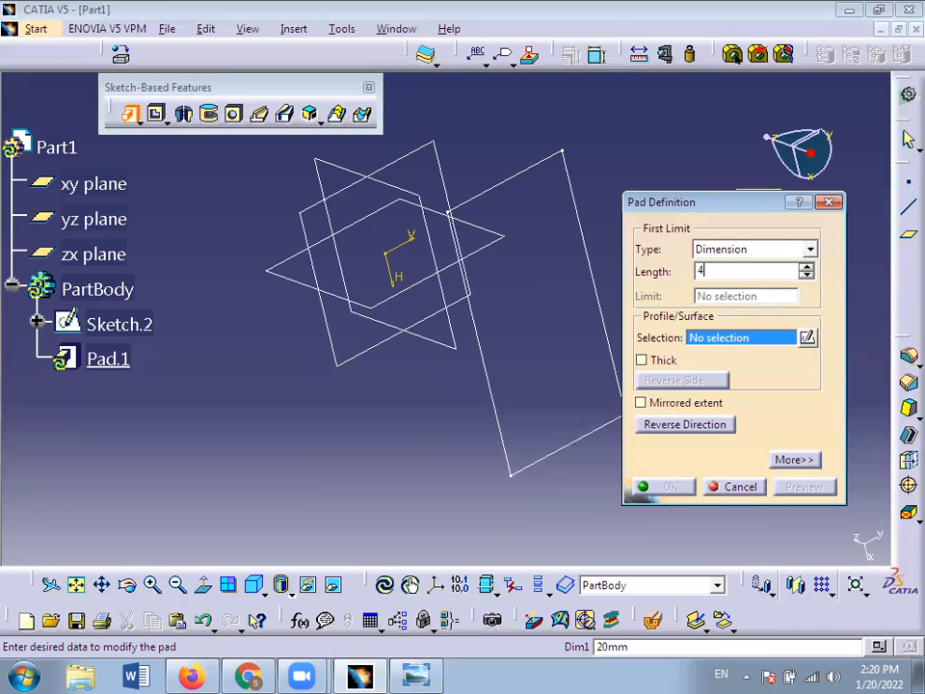
{"action": "type", "text": "0"}
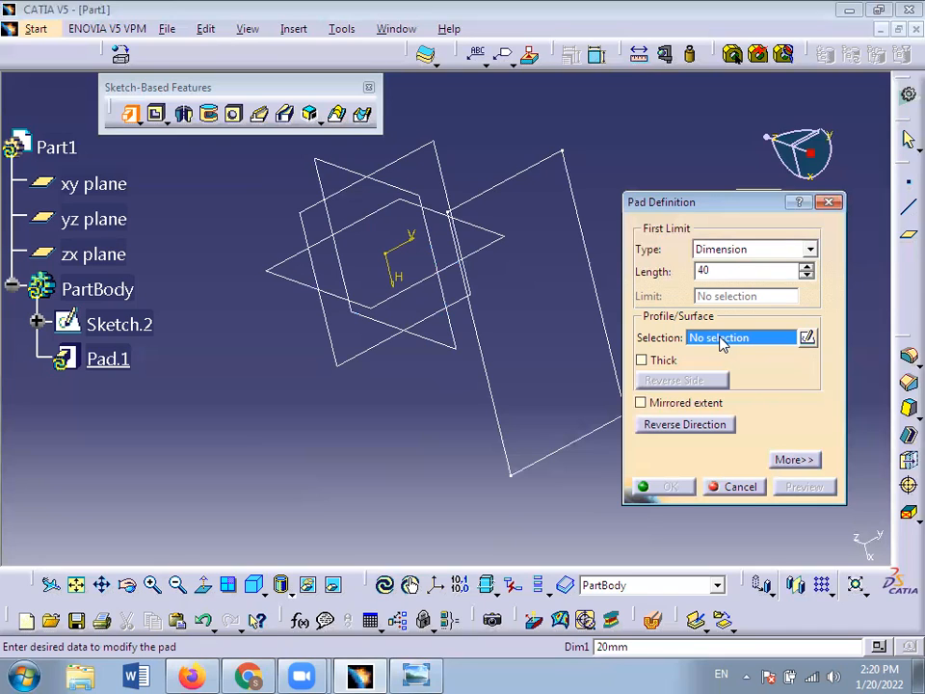
{"action": "left_click", "coordinate": [596, 253]}
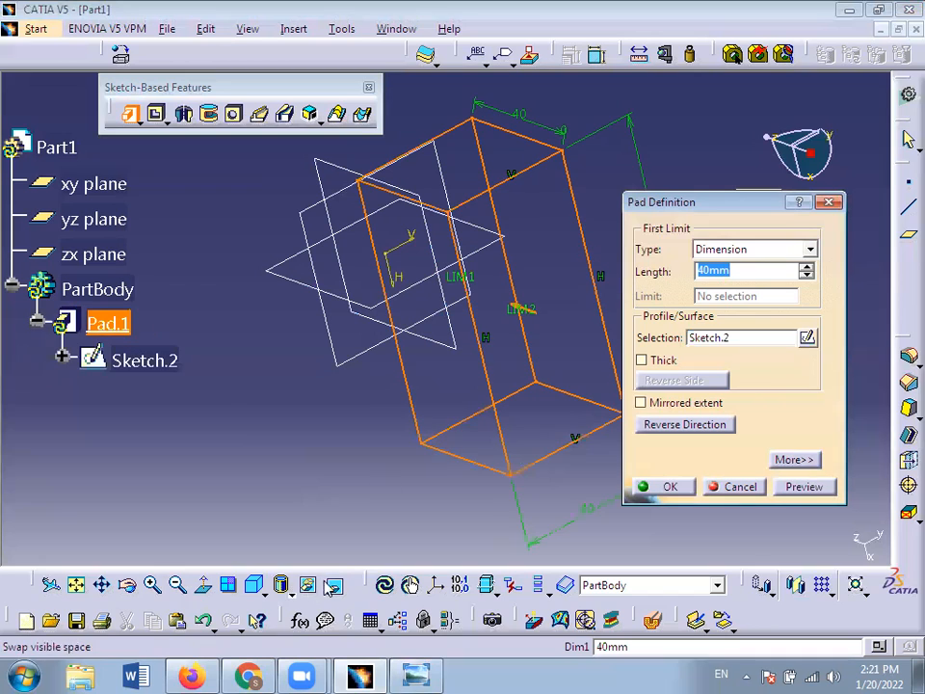
- Preview the 40 mm pad from a rotated view, create it and inspect the solid block from another angle
{"action": "left_click", "coordinate": [128, 585]}
{"action": "left_click_drag", "start_coordinate": [488, 466], "coordinate": [378, 463]}
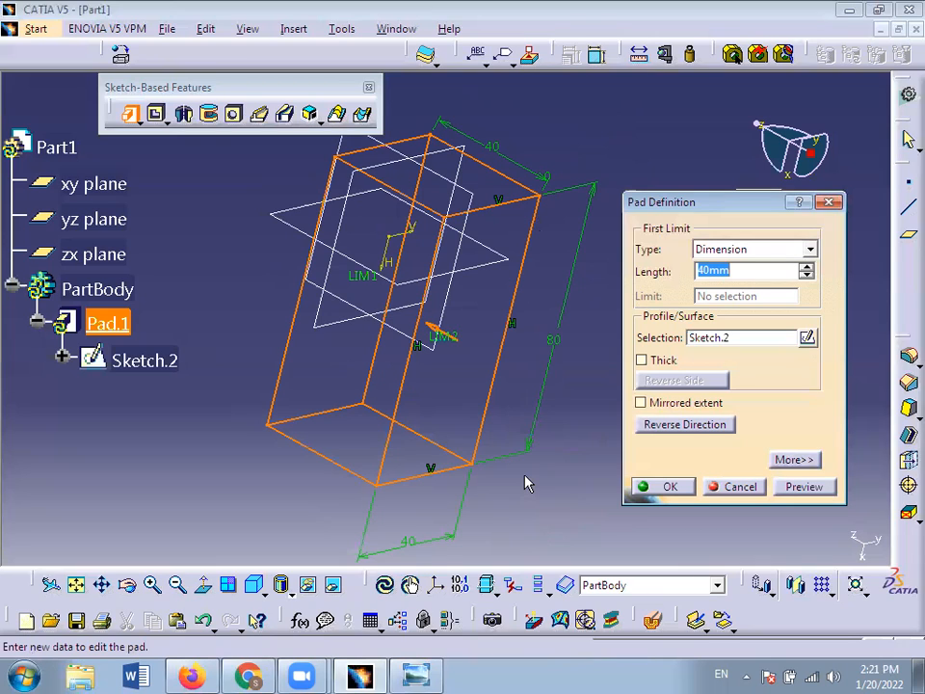
{"action": "left_click", "coordinate": [803, 488]}
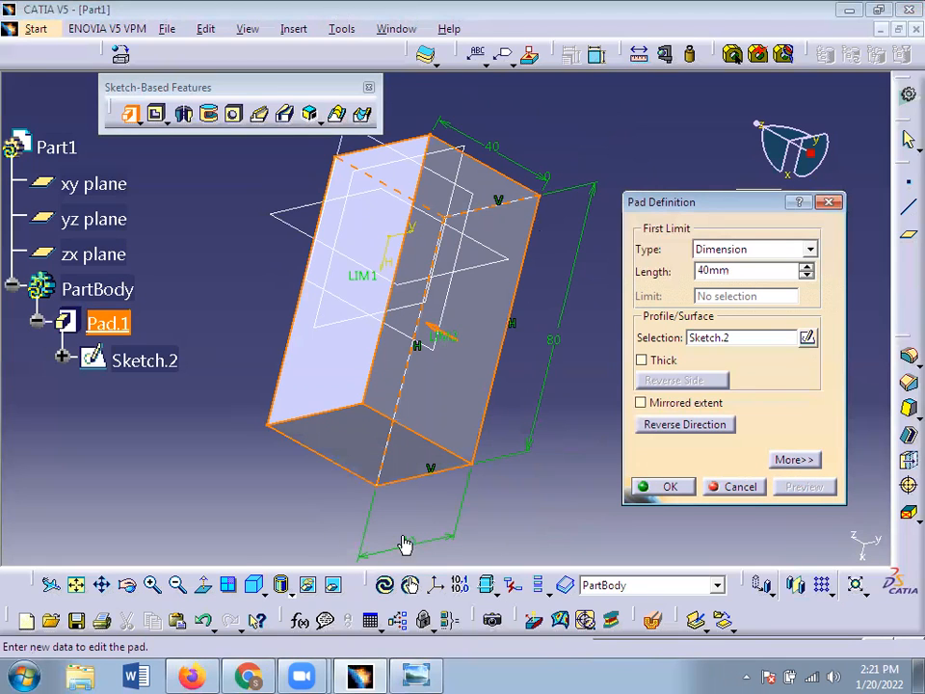
{"action": "left_click", "coordinate": [128, 587]}
{"action": "left_click_drag", "start_coordinate": [403, 481], "coordinate": [333, 417]}
{"action": "left_click", "coordinate": [671, 488]}
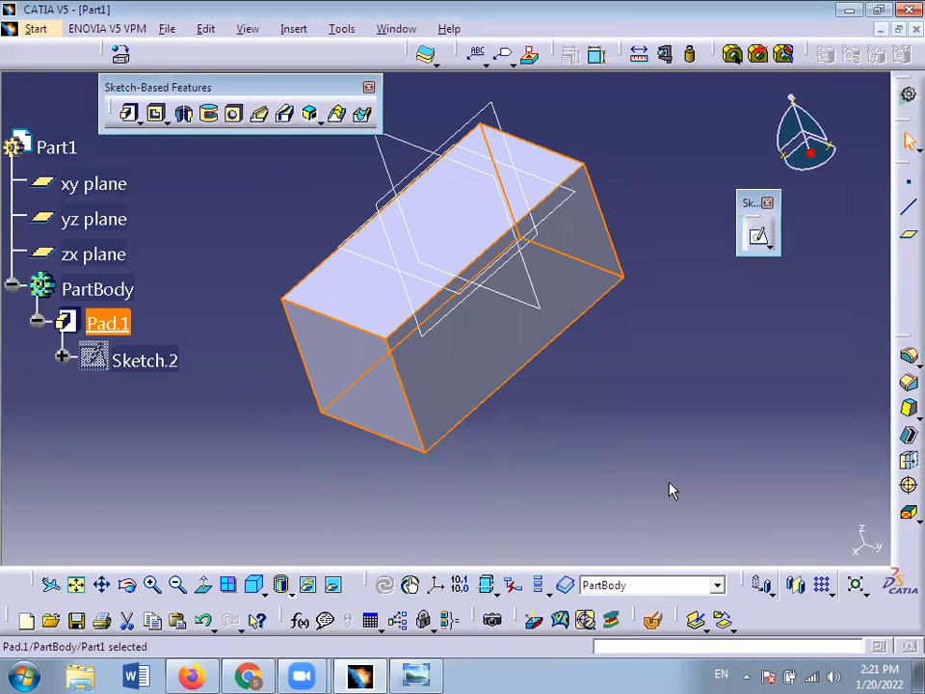
{"action": "left_click", "coordinate": [671, 491]}
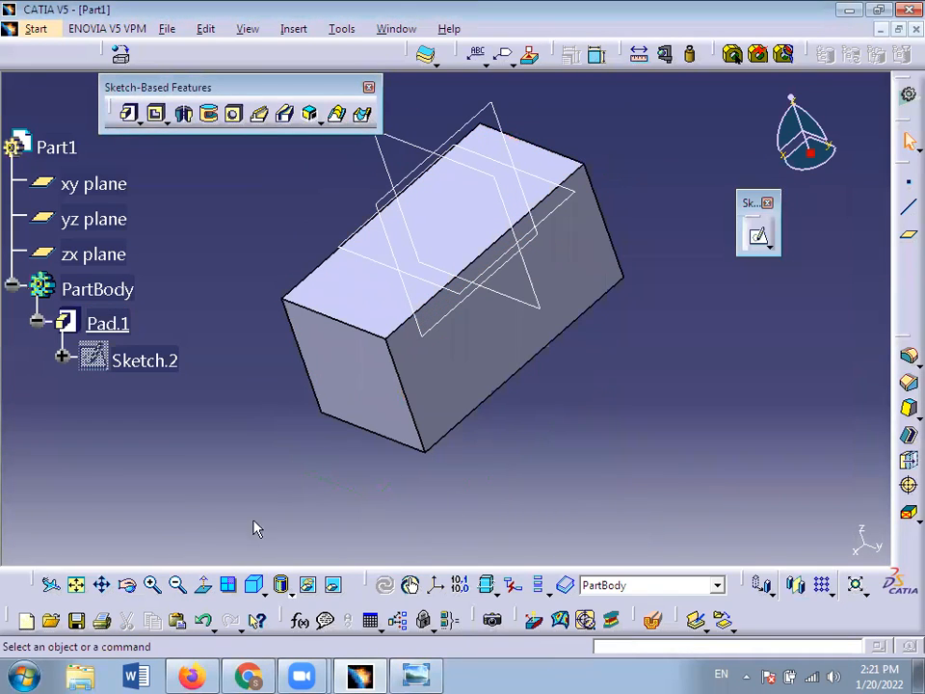
{"action": "left_click", "coordinate": [129, 587]}
{"action": "left_click_drag", "start_coordinate": [336, 270], "coordinate": [375, 277]}
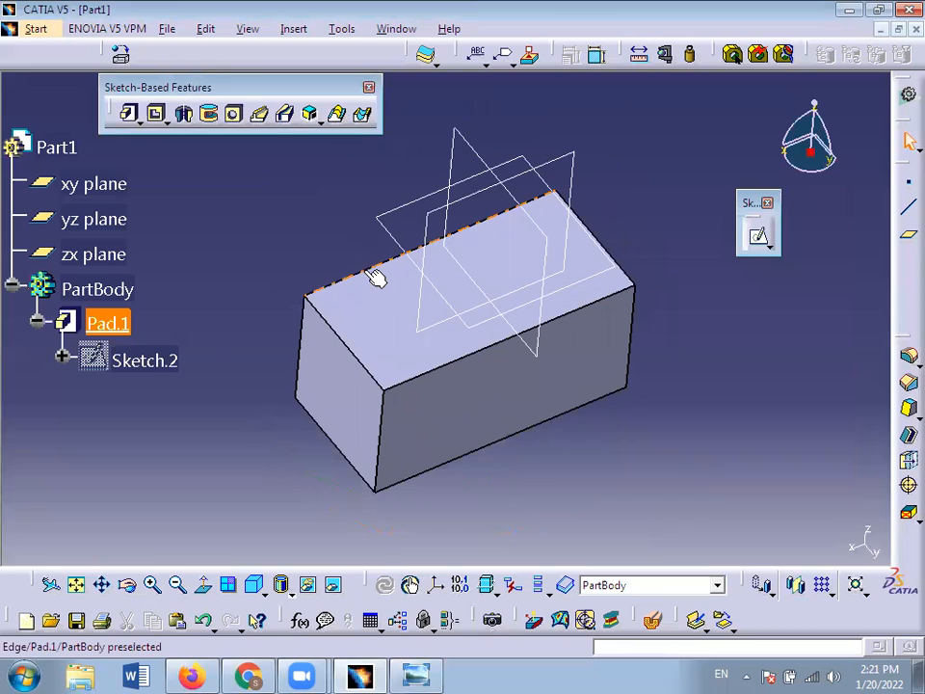
- Undo the pad and the rectangle sketch until only the reference planes remain, and clear the selection
{"action": "key", "text": "ctrl+z"}
{"action": "key", "text": "ctrl+z"}
{"action": "key", "text": "ctrl+z"}
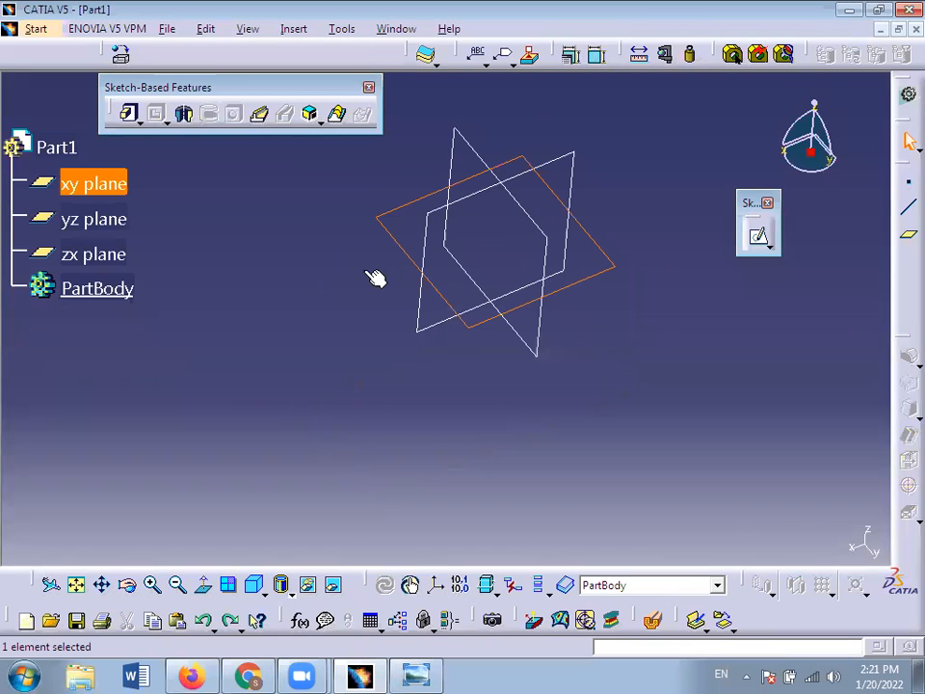
{"action": "left_click", "coordinate": [292, 265]}
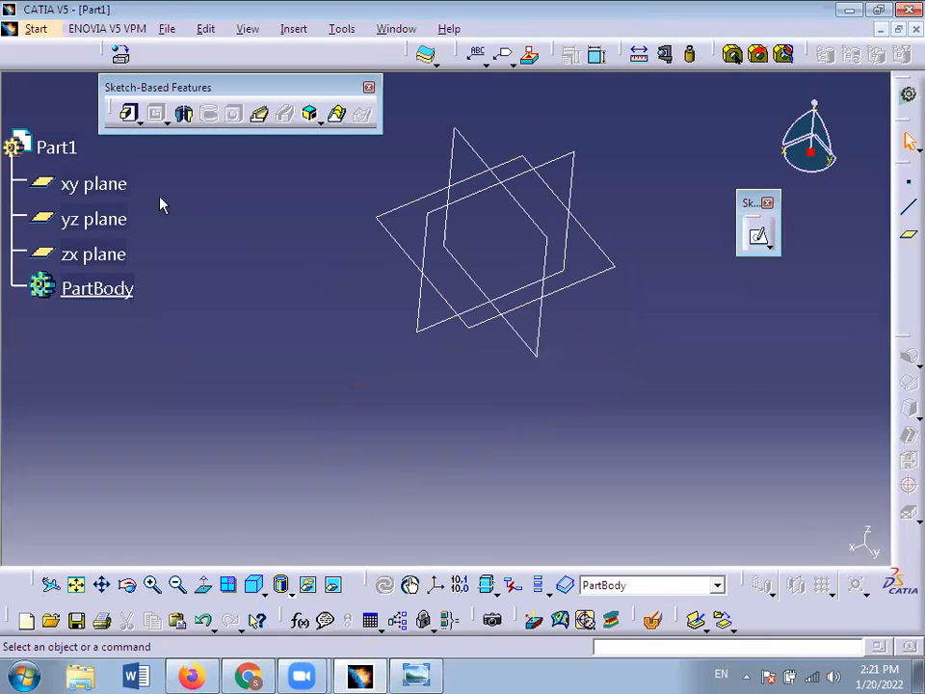
- Sketch a rectangle about 31 by 20 mm on the xy plane, starting above the horizontal axis and extending away from the vertical axis
{"action": "left_click", "coordinate": [114, 188]}
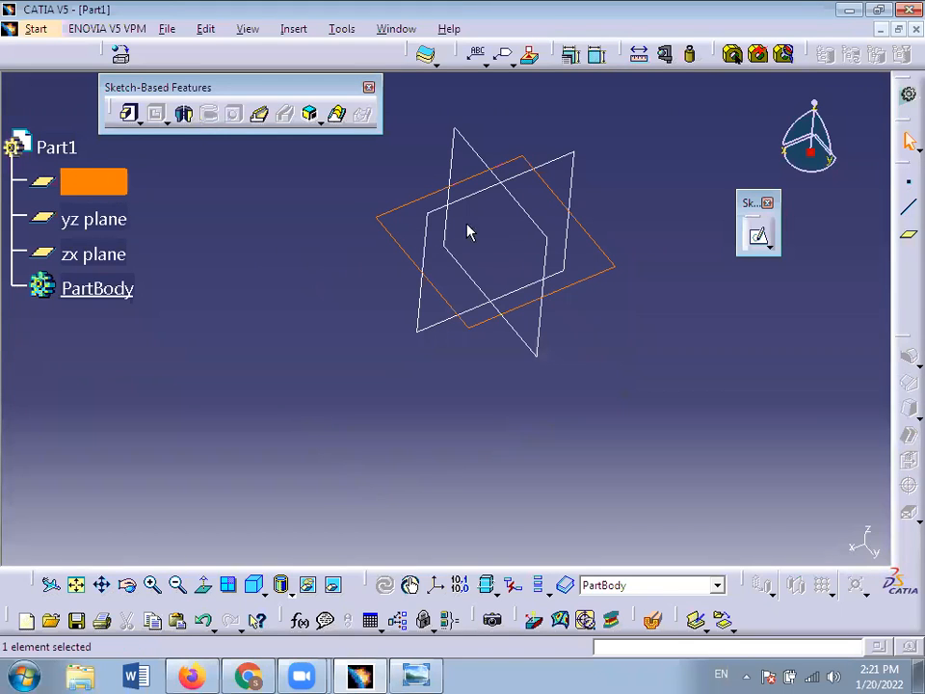
{"action": "left_click", "coordinate": [760, 240]}
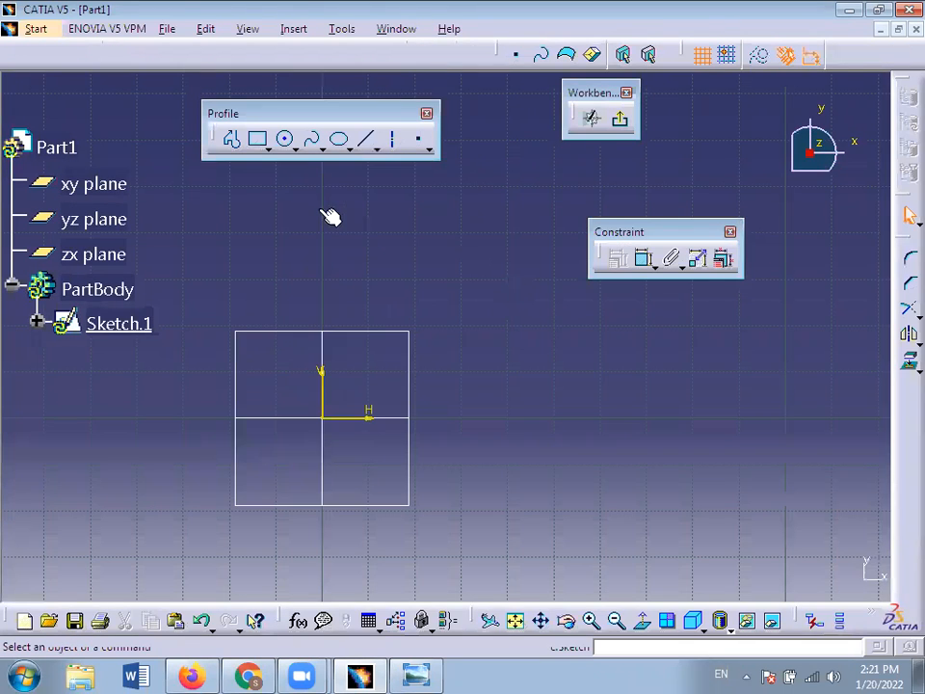
{"action": "left_click", "coordinate": [259, 141]}
{"action": "left_click", "coordinate": [370, 271]}
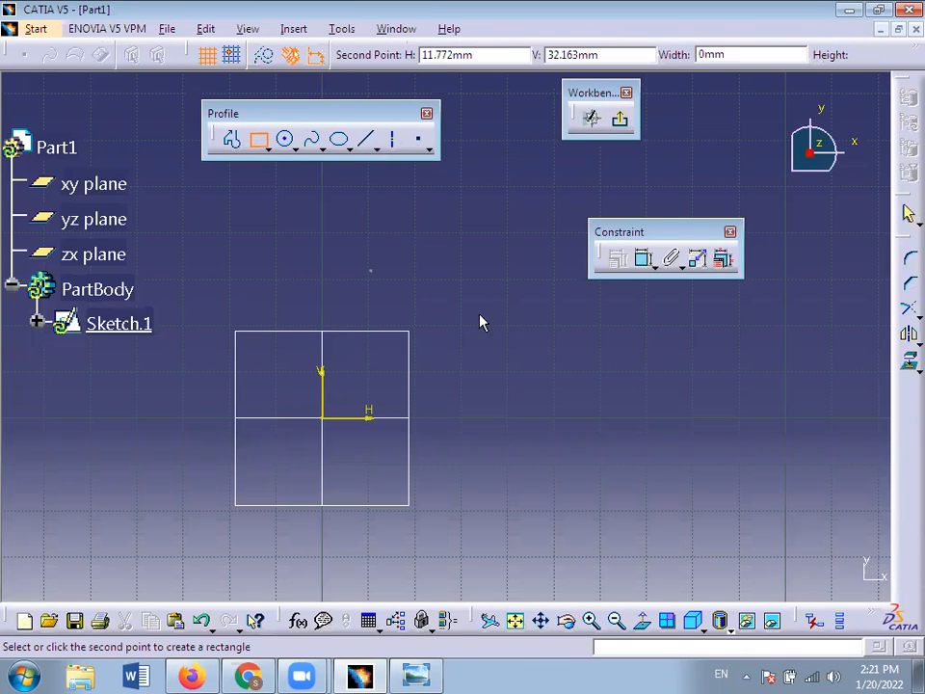
{"action": "left_click", "coordinate": [516, 362]}
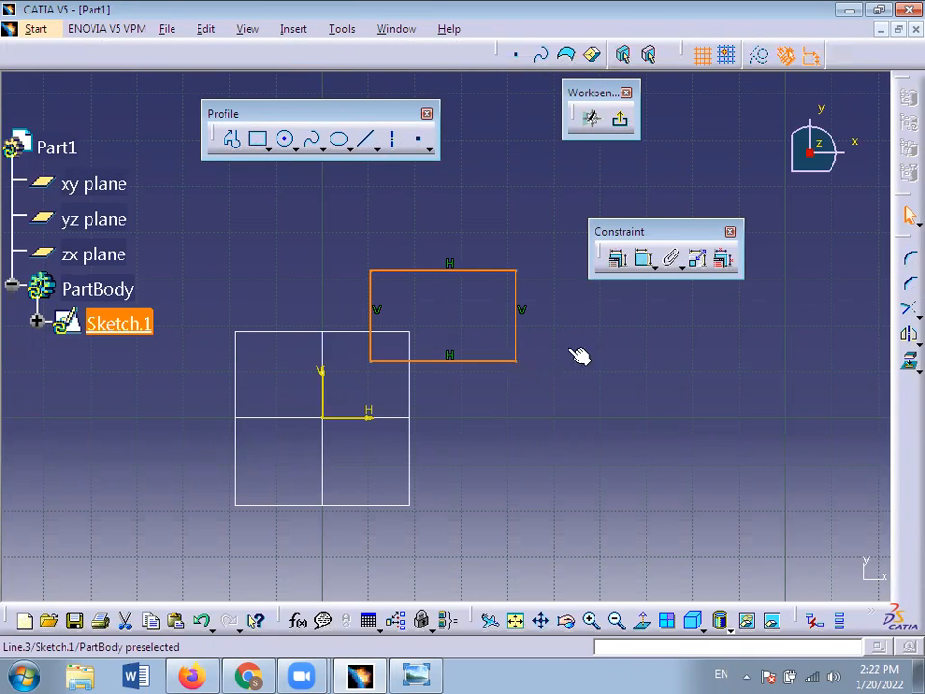
{"action": "left_click", "coordinate": [635, 324]}
- Dimension the rectangle's upper edge and set its length to 35 mm
{"action": "left_click", "coordinate": [644, 262]}
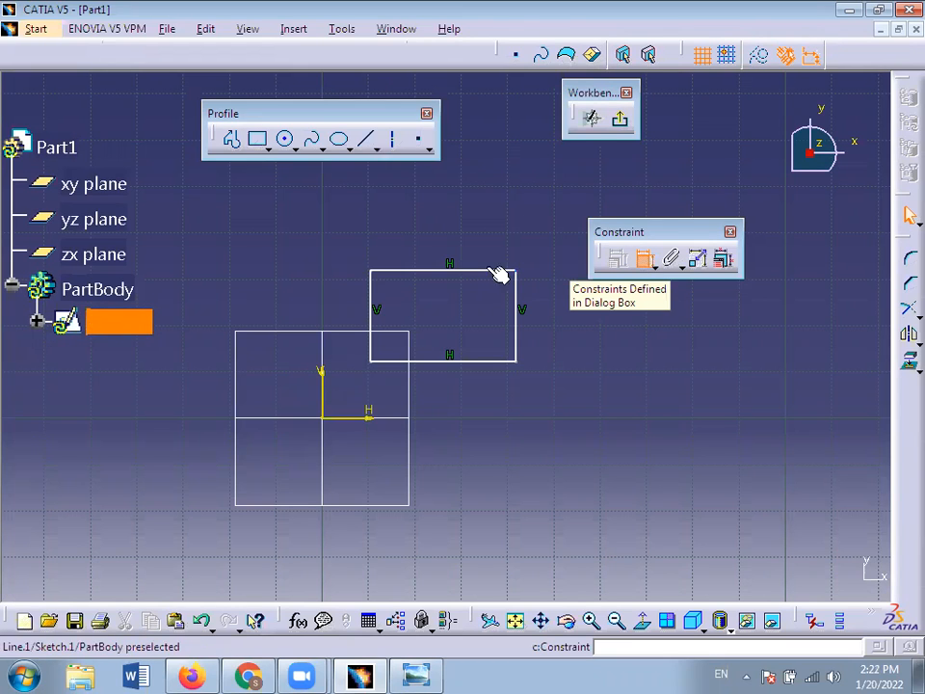
{"action": "left_click", "coordinate": [499, 271]}
{"action": "left_click", "coordinate": [479, 222]}
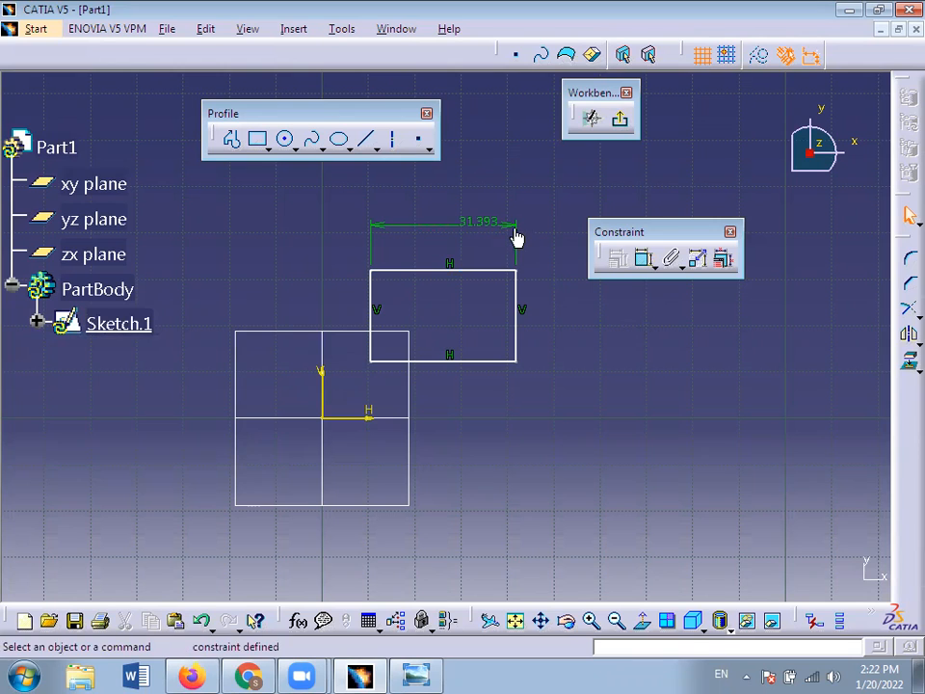
{"action": "double_click", "coordinate": [485, 222]}
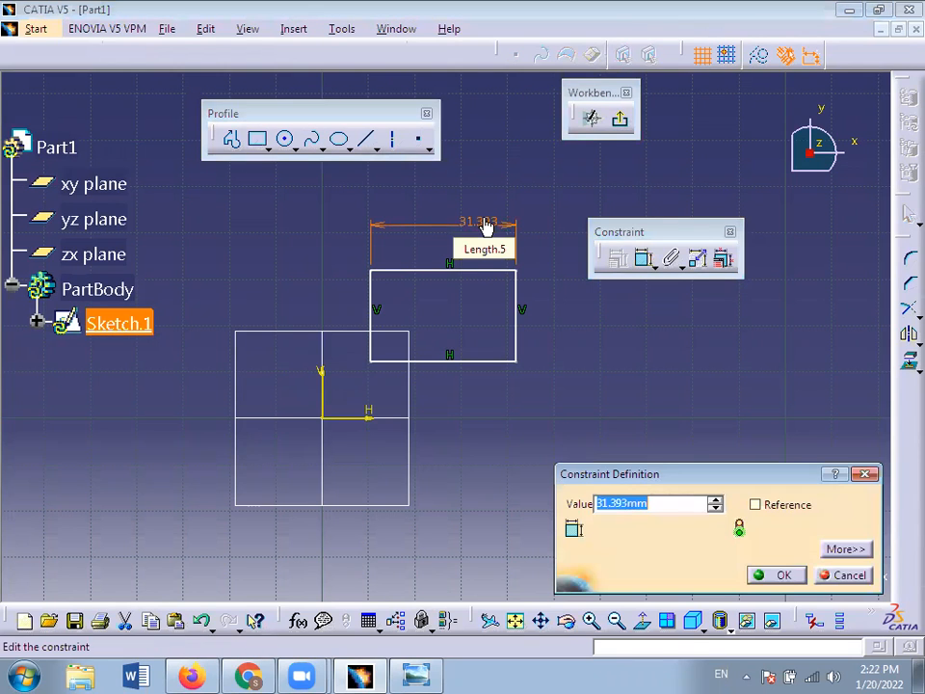
{"action": "type", "text": "35"}
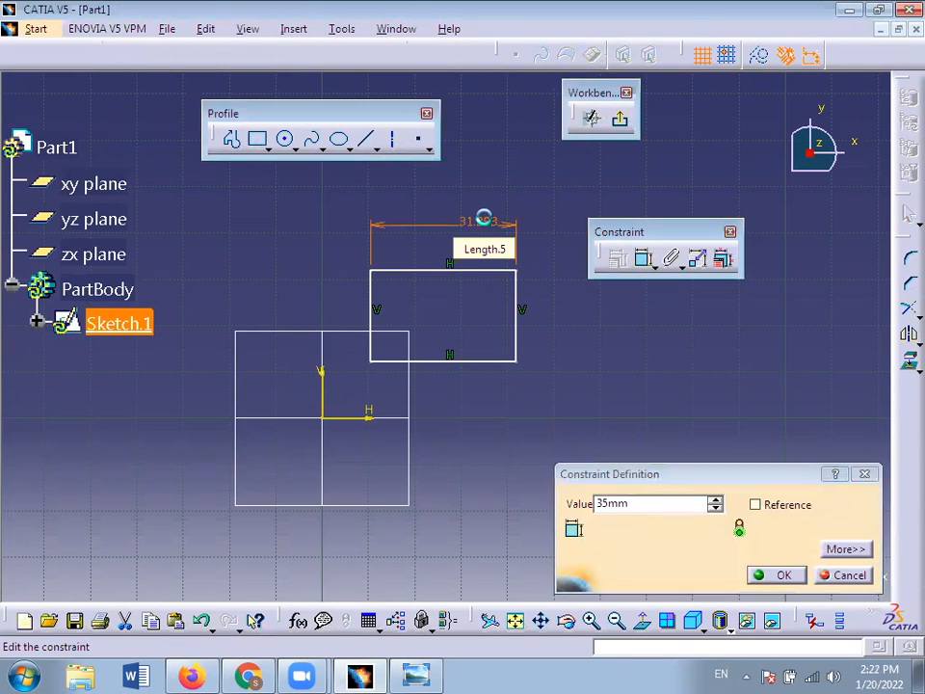
{"action": "key", "text": "Return"}
{"action": "left_click", "coordinate": [641, 393]}
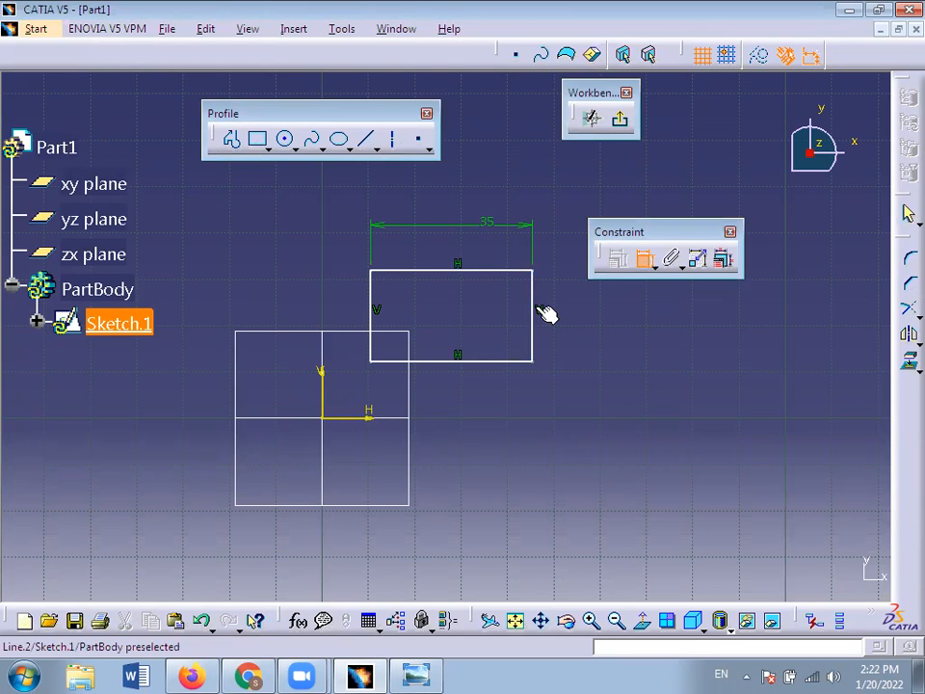
- Dimension the rectangle's vertical edge and set its height to 20 mm
{"action": "left_click", "coordinate": [547, 314]}
{"action": "left_click", "coordinate": [567, 310]}
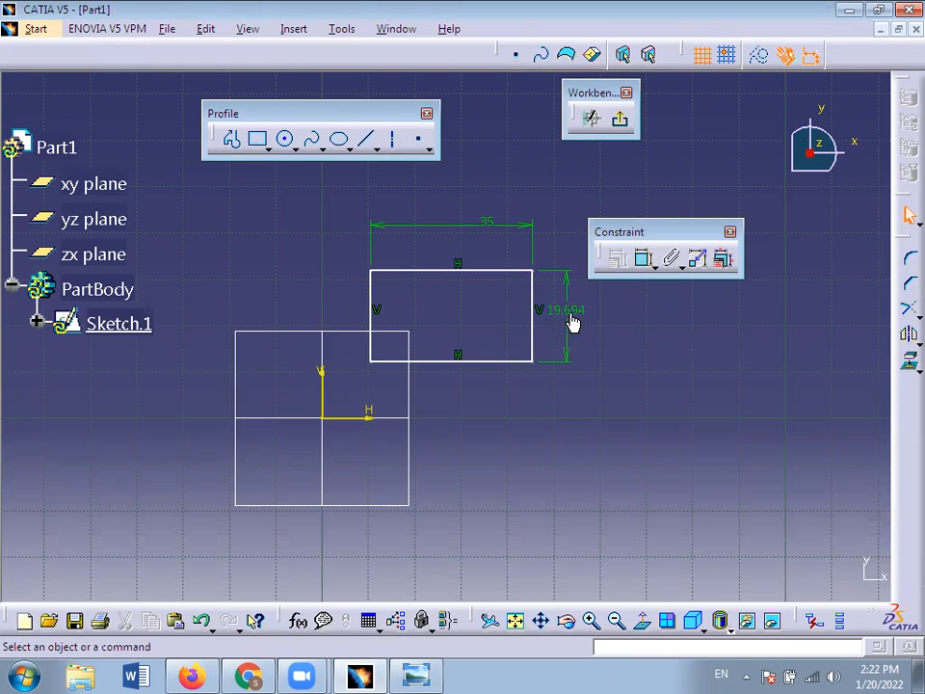
{"action": "double_click", "coordinate": [572, 322]}
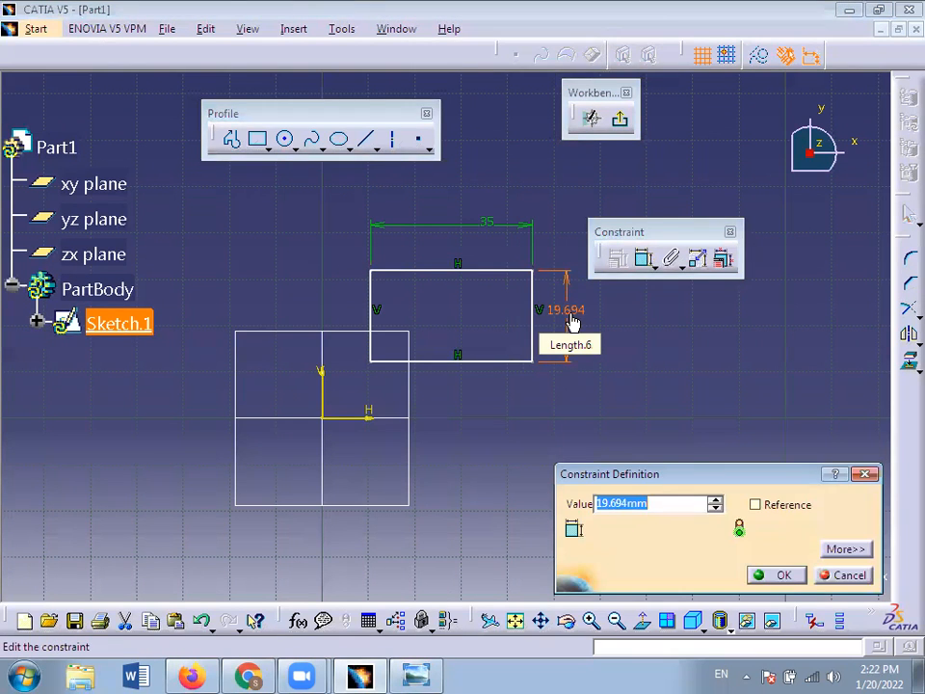
{"action": "type", "text": "20"}
{"action": "key", "text": "Return"}
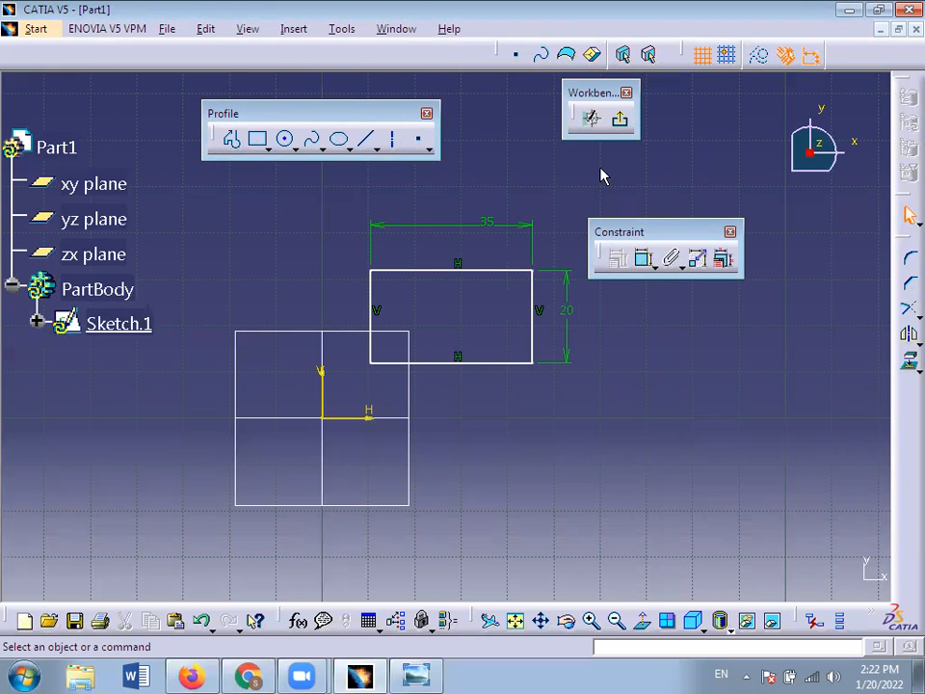
- Exit the sketch and extrude the 35 by 20 mm rectangle into a 25 mm pad
{"action": "left_click", "coordinate": [622, 122]}
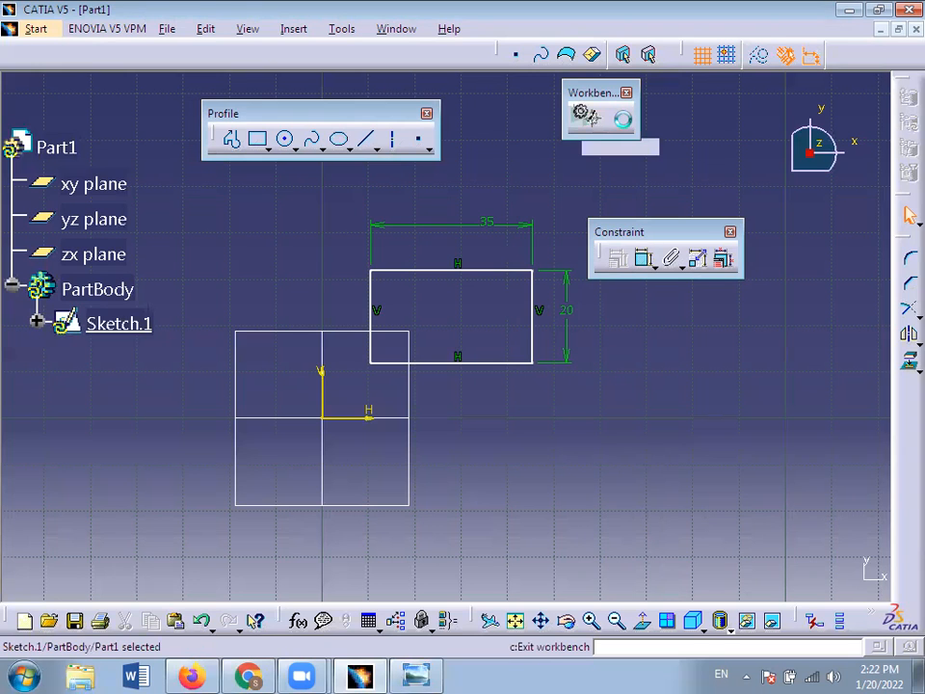
{"action": "left_click", "coordinate": [503, 431]}
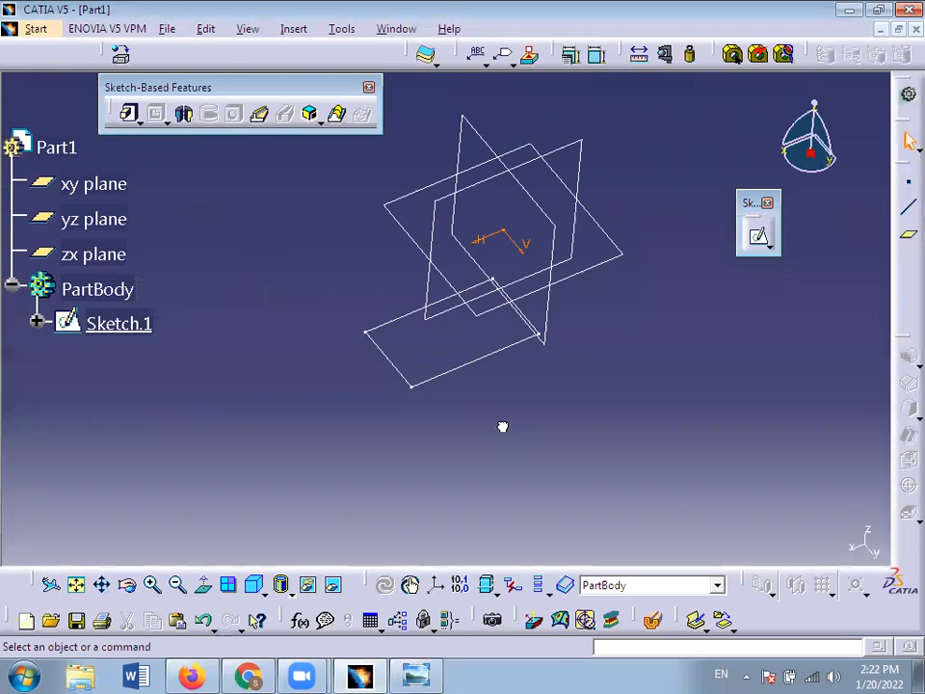
{"action": "left_click", "coordinate": [128, 115]}
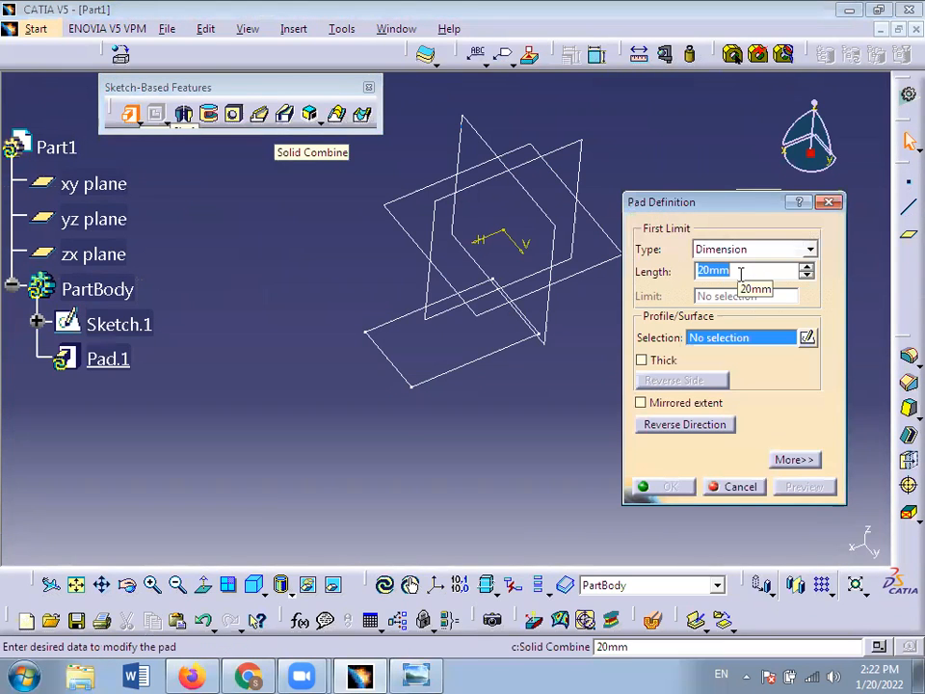
{"action": "type", "text": "25"}
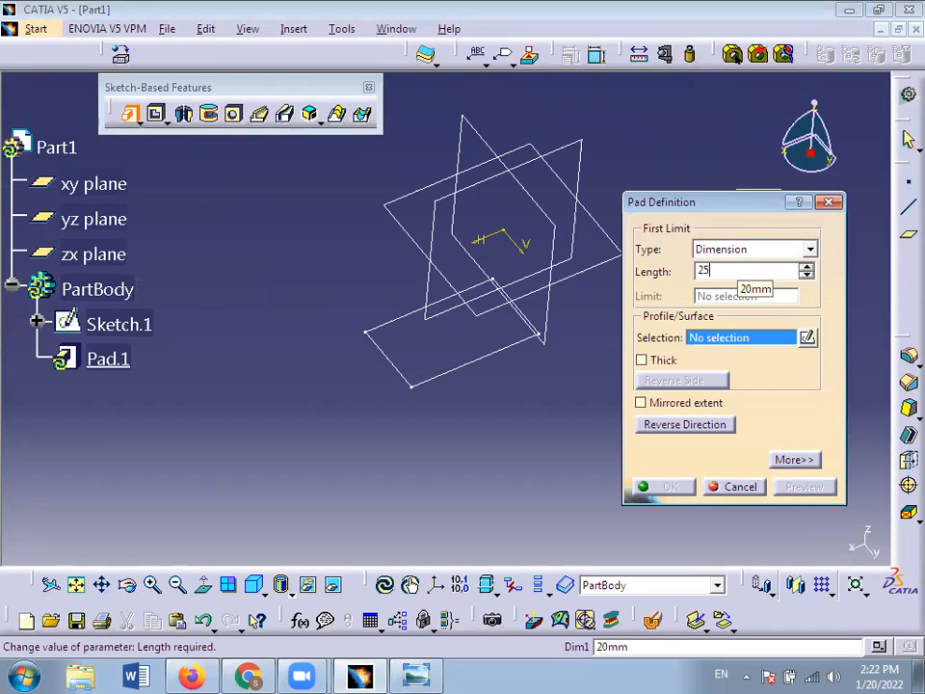
{"action": "left_click", "coordinate": [475, 356]}
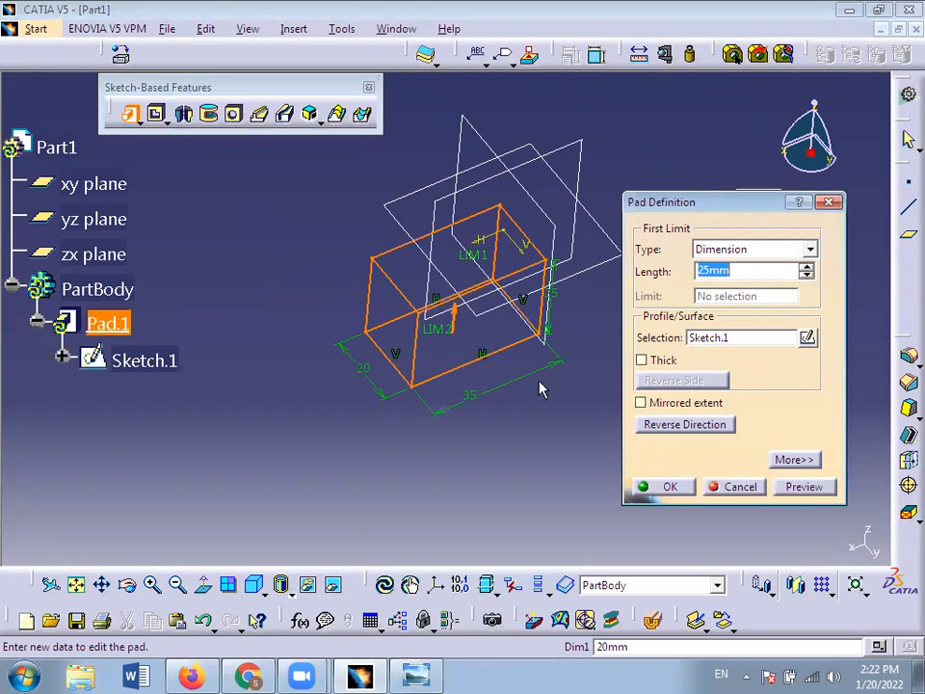
{"action": "left_click", "coordinate": [672, 486]}
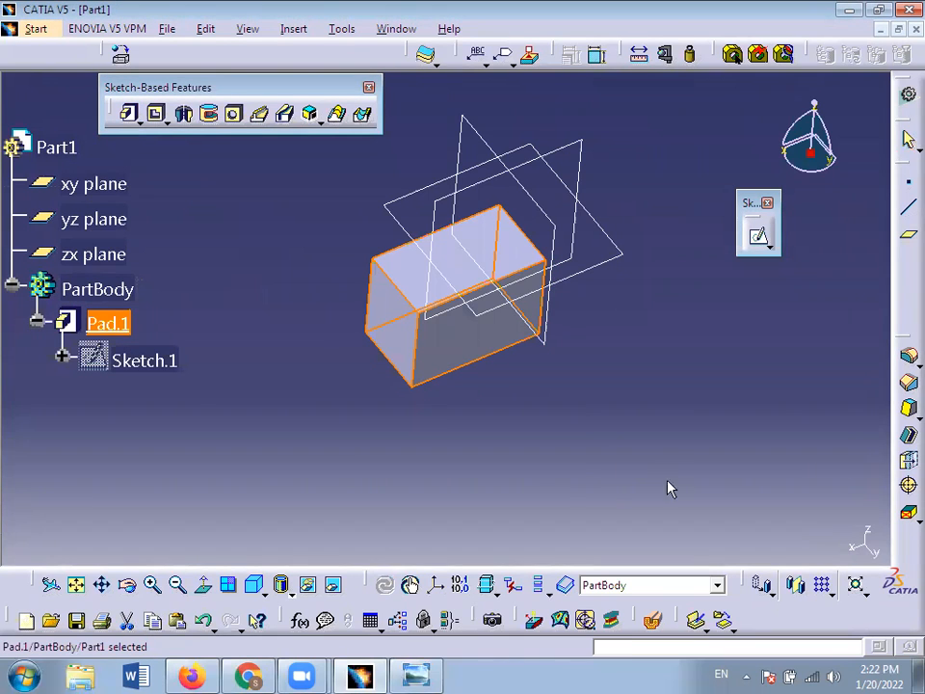
- Rotate the view around the new block and select its upper face as displayed
{"action": "left_click", "coordinate": [128, 584]}
{"action": "left_click_drag", "start_coordinate": [400, 366], "coordinate": [318, 455]}
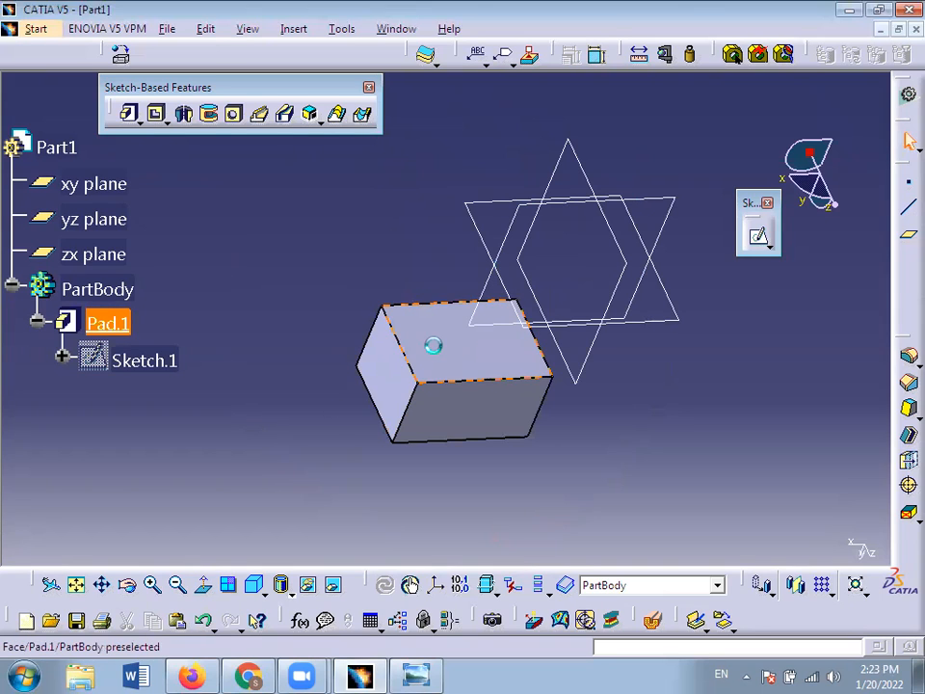
{"action": "left_click", "coordinate": [434, 345]}
{"action": "left_click", "coordinate": [402, 271]}
{"action": "left_click", "coordinate": [443, 343]}
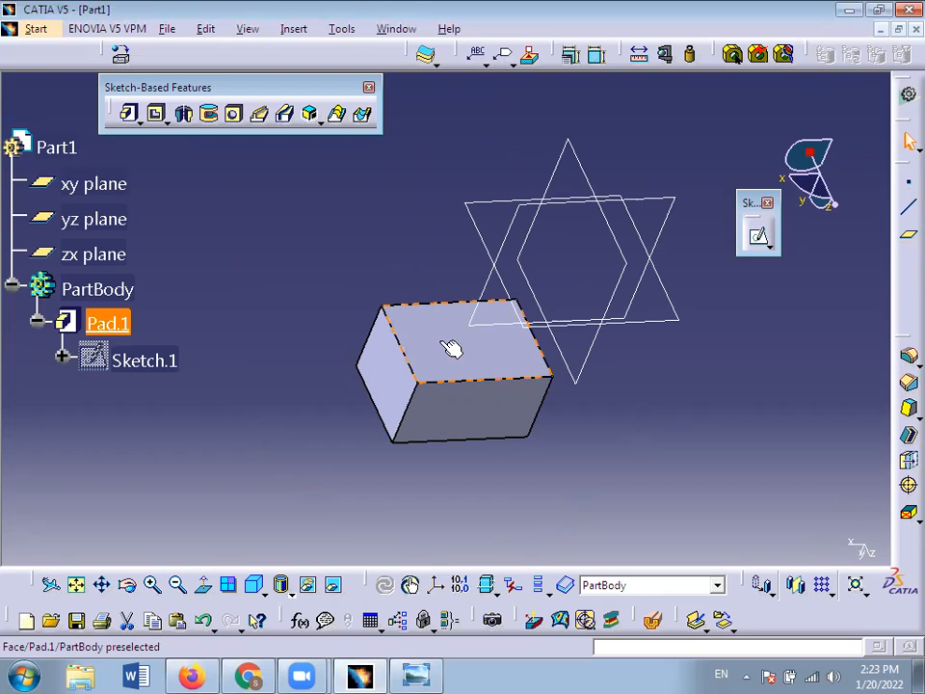
{"action": "left_click", "coordinate": [300, 351]}
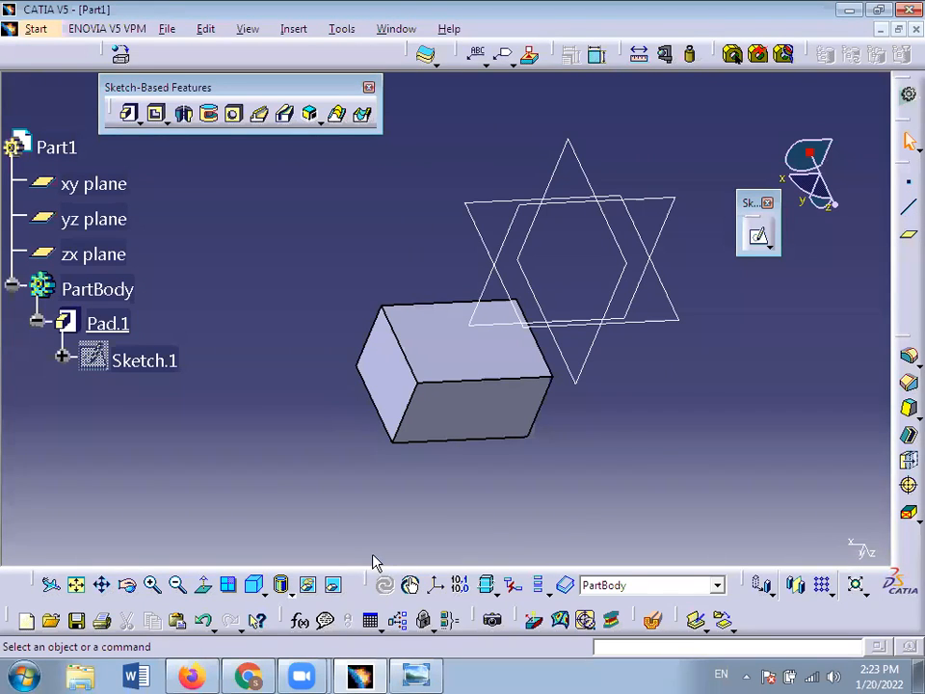
{"action": "left_click", "coordinate": [465, 344]}
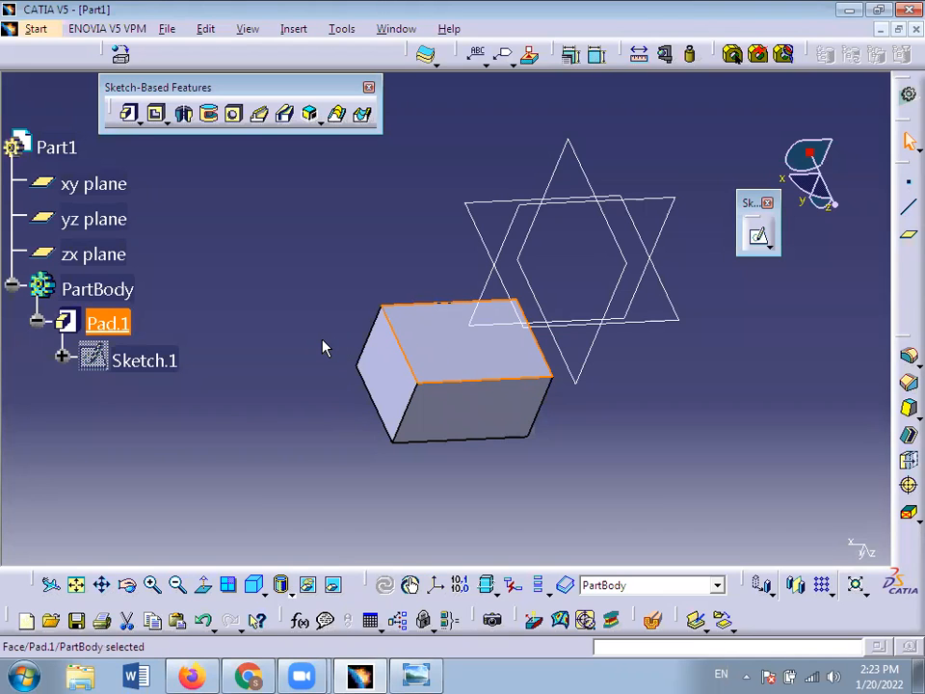
- Clear the face selection and select the xy, yz and zx planes in turn as possible sketch supports
{"action": "left_click", "coordinate": [486, 183]}
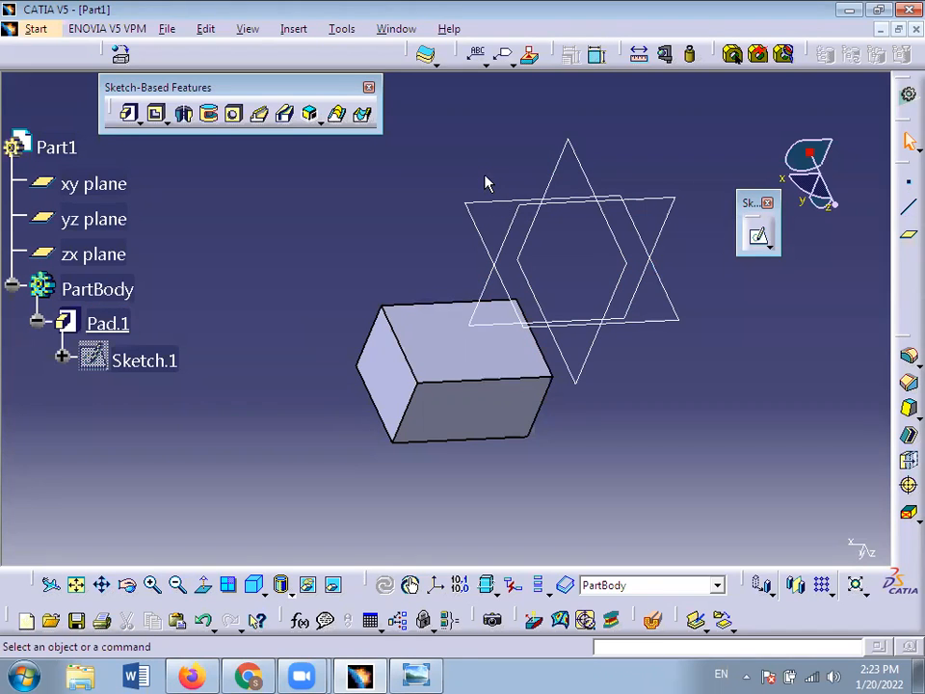
{"action": "left_click", "coordinate": [758, 233]}
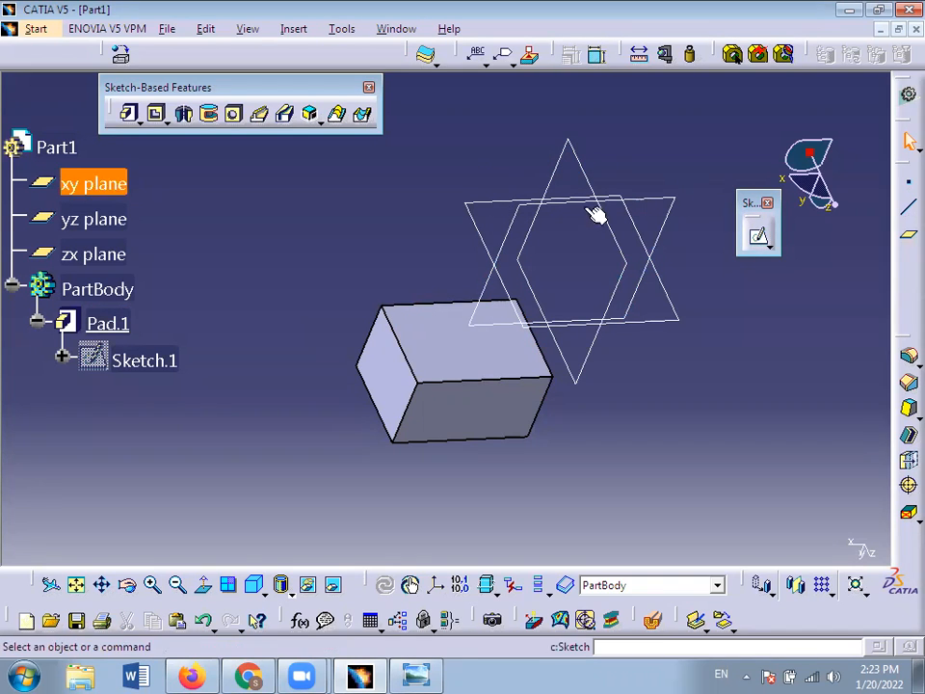
{"action": "left_click", "coordinate": [583, 200]}
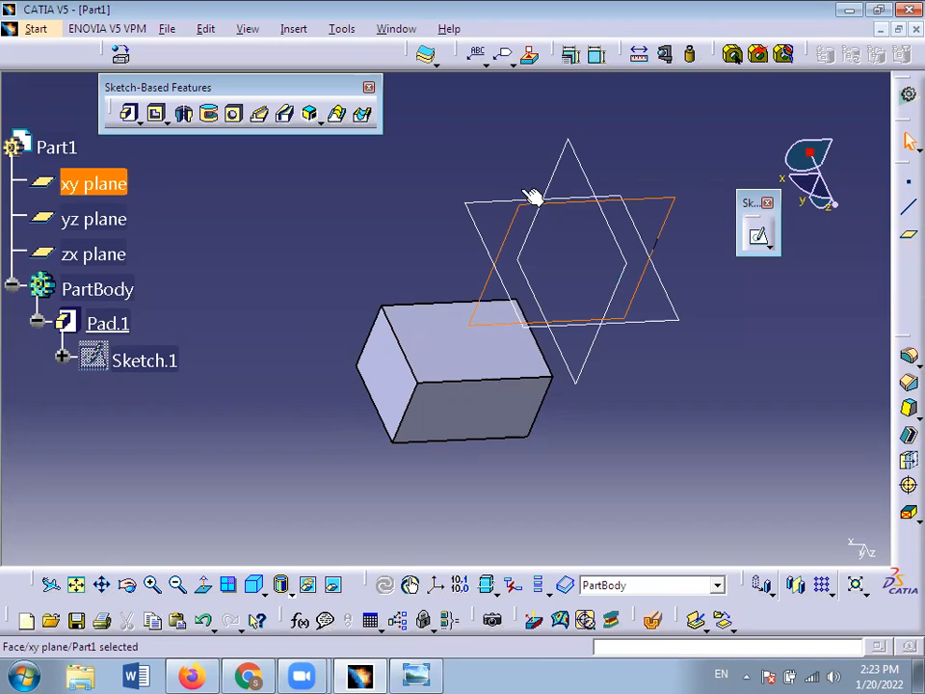
{"action": "left_click", "coordinate": [113, 221]}
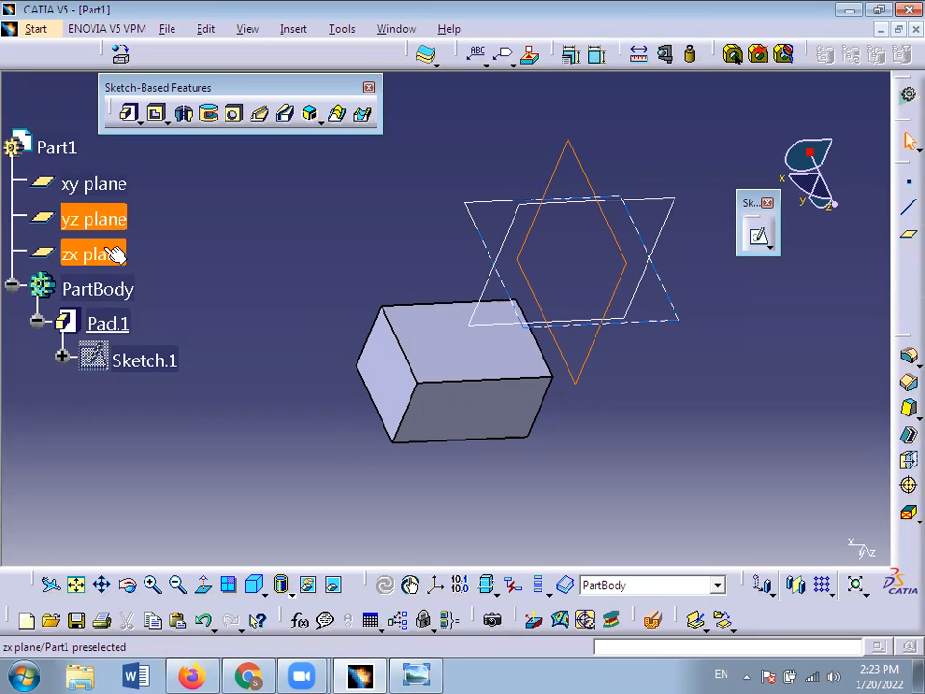
{"action": "left_click", "coordinate": [114, 253]}
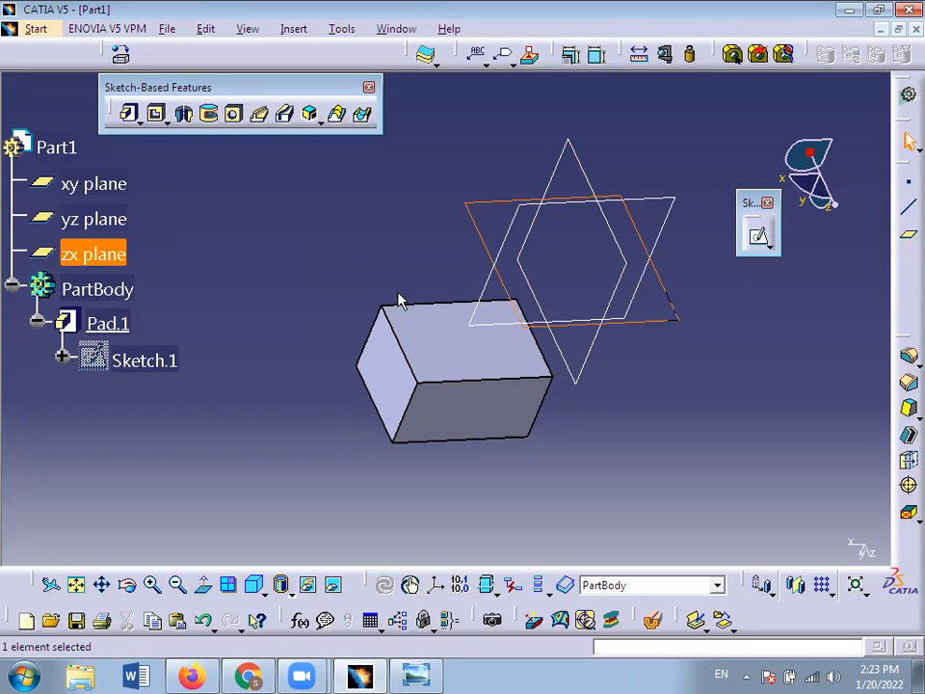
- Open a sketch on the block's upper face and draw a circle about 10 mm in diameter near its middle
{"action": "left_click", "coordinate": [422, 329]}
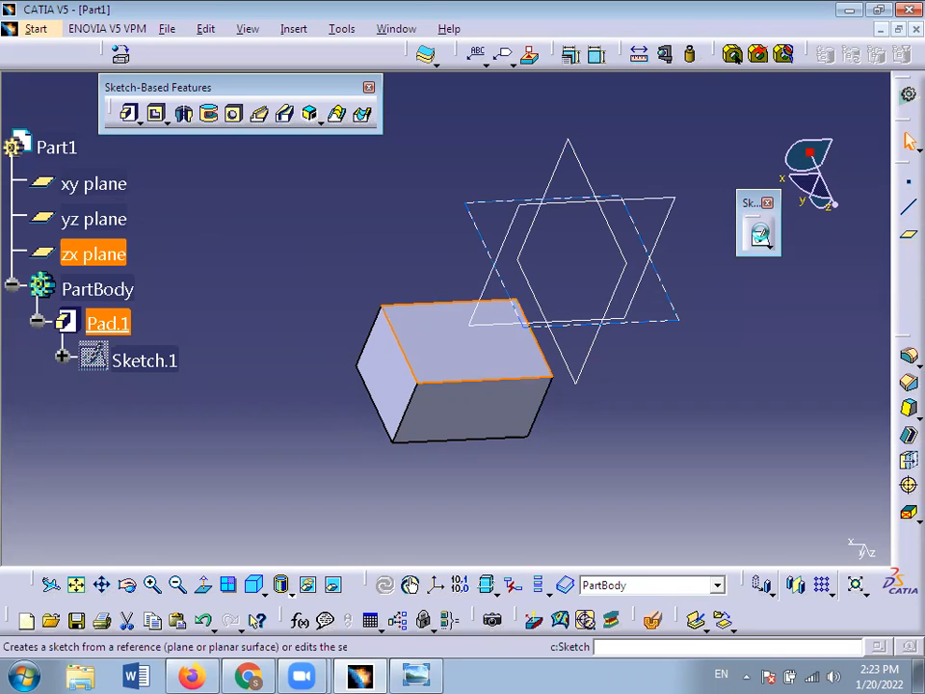
{"action": "left_click", "coordinate": [760, 234]}
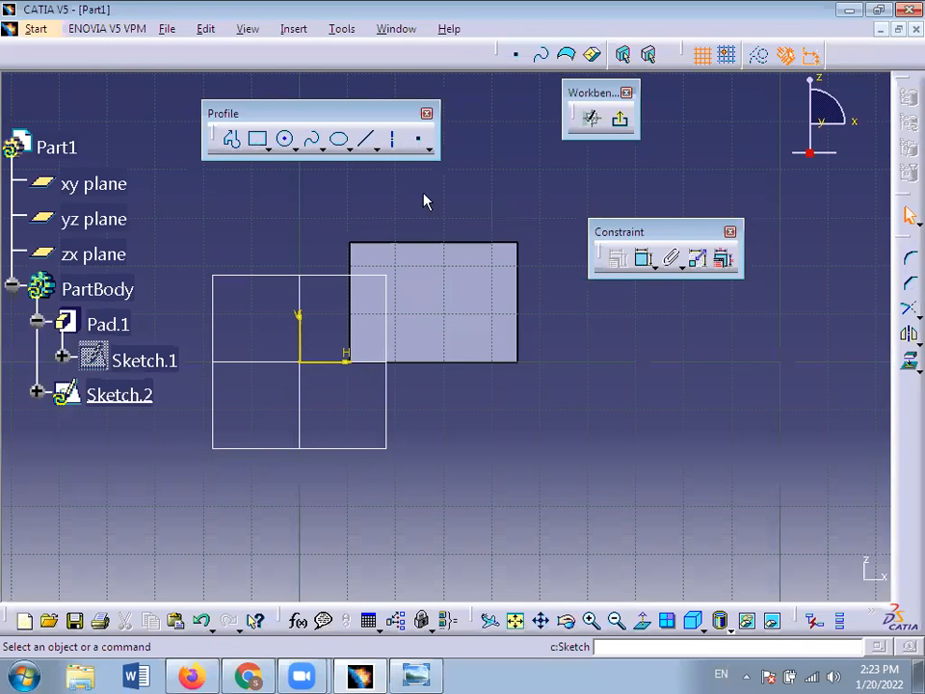
{"action": "left_click", "coordinate": [288, 141]}
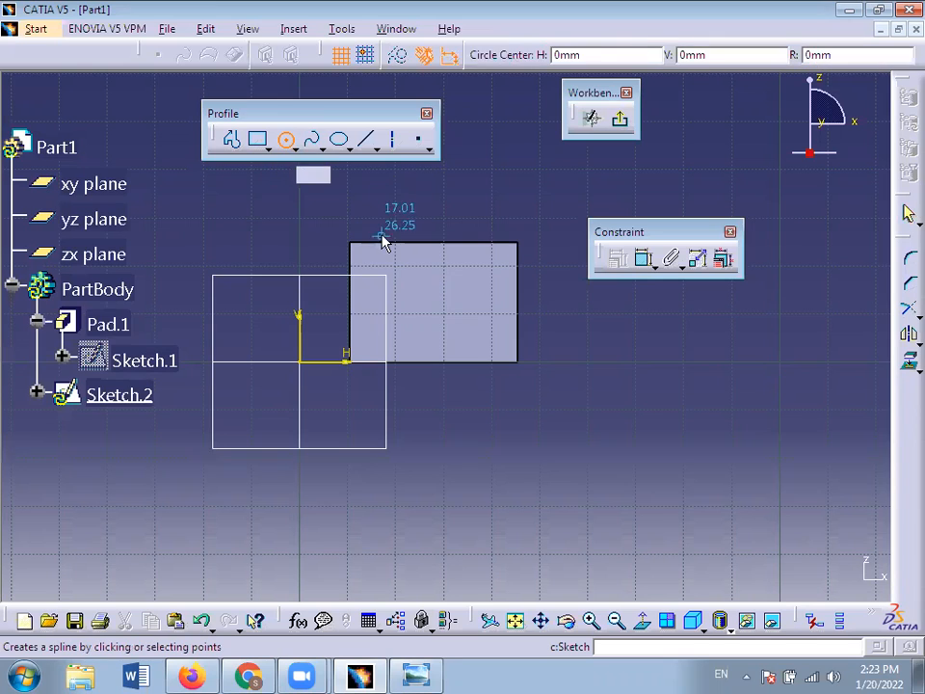
{"action": "left_click", "coordinate": [429, 296]}
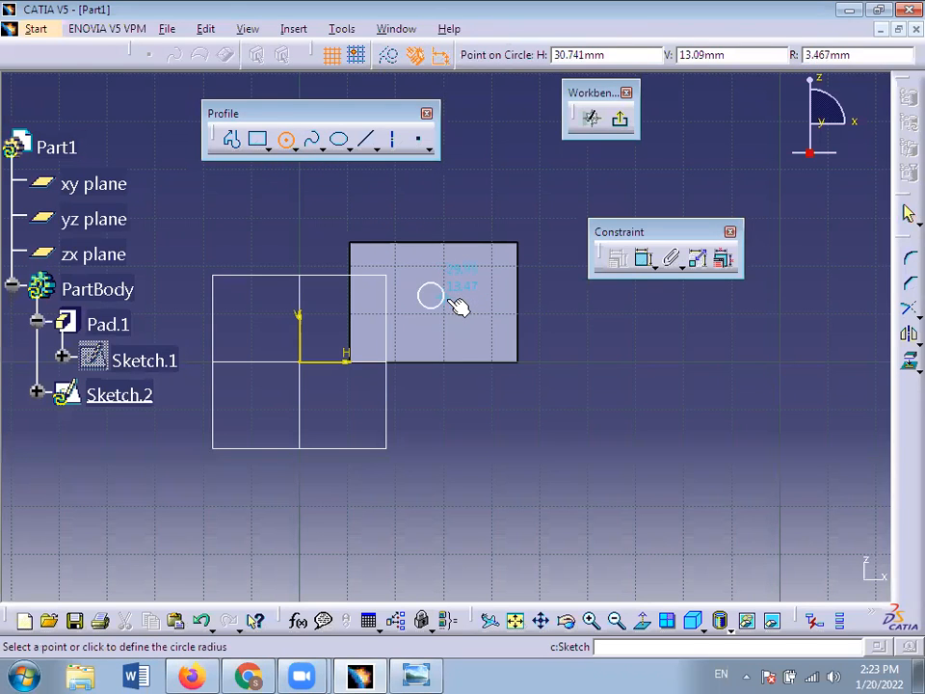
{"action": "left_click", "coordinate": [466, 311]}
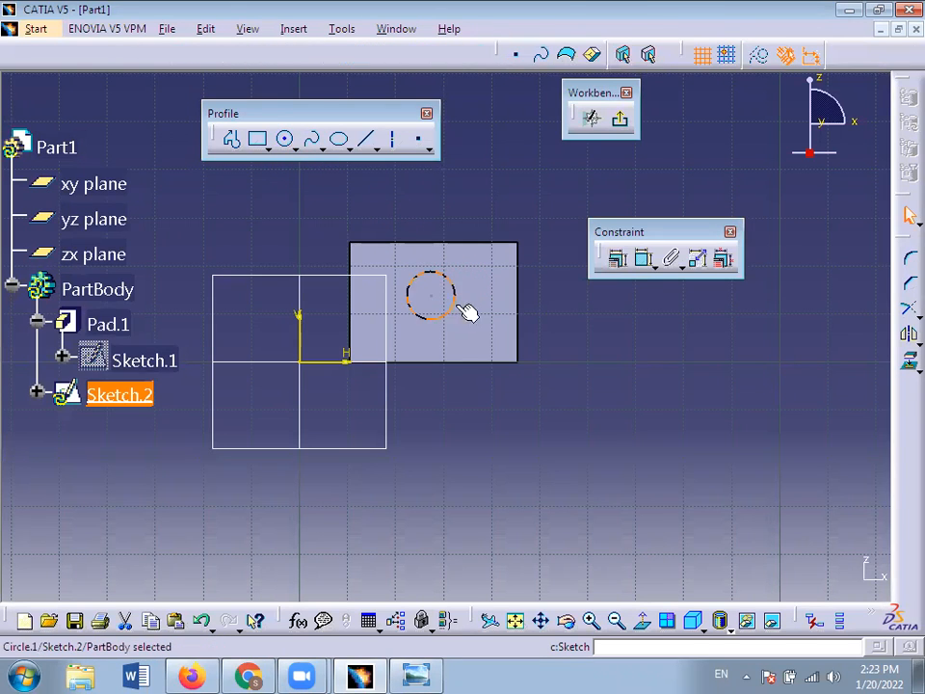
{"action": "left_click", "coordinate": [597, 349]}
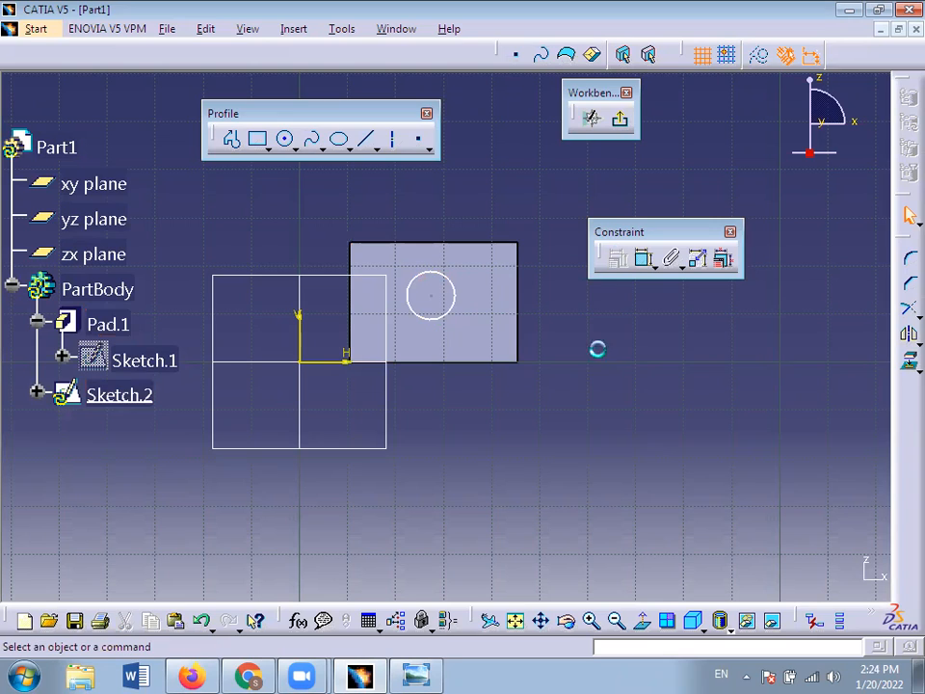
- Dimension the circle's diameter and set it to 10 mm
{"action": "left_click", "coordinate": [643, 260]}
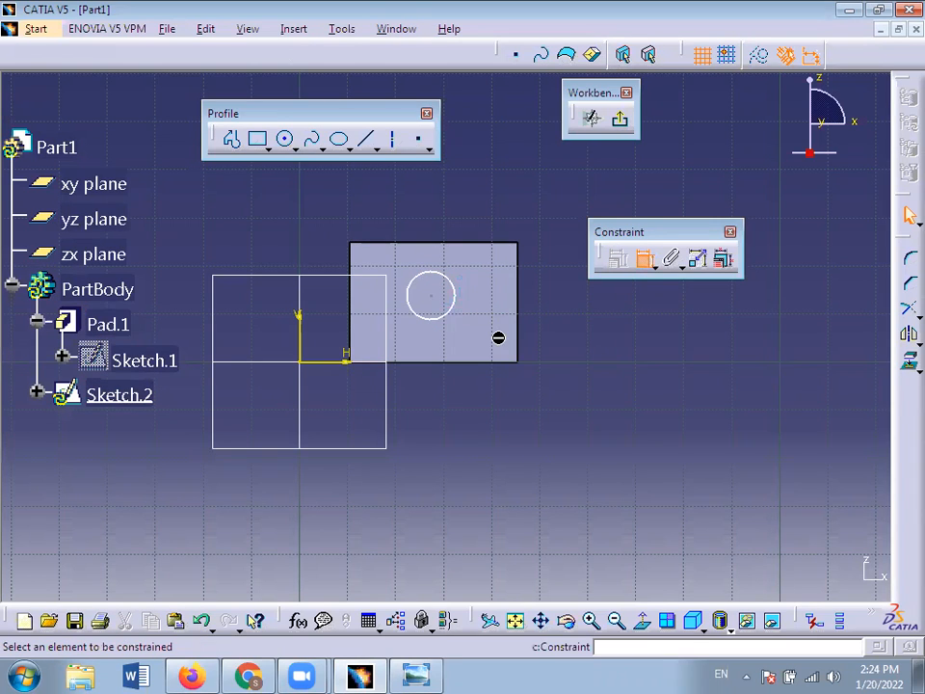
{"action": "left_click", "coordinate": [449, 312]}
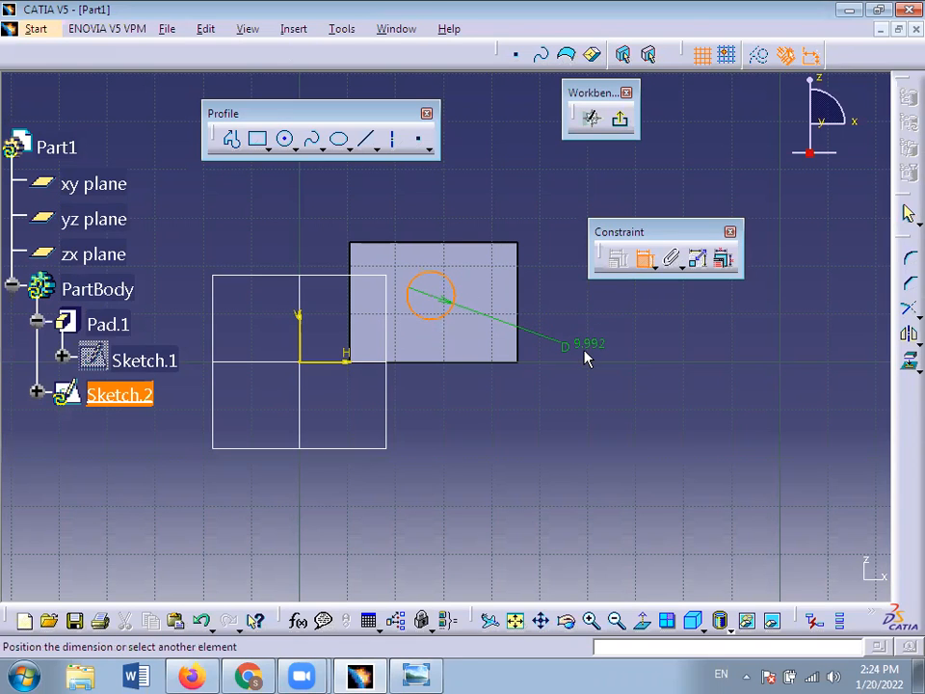
{"action": "left_click", "coordinate": [583, 357]}
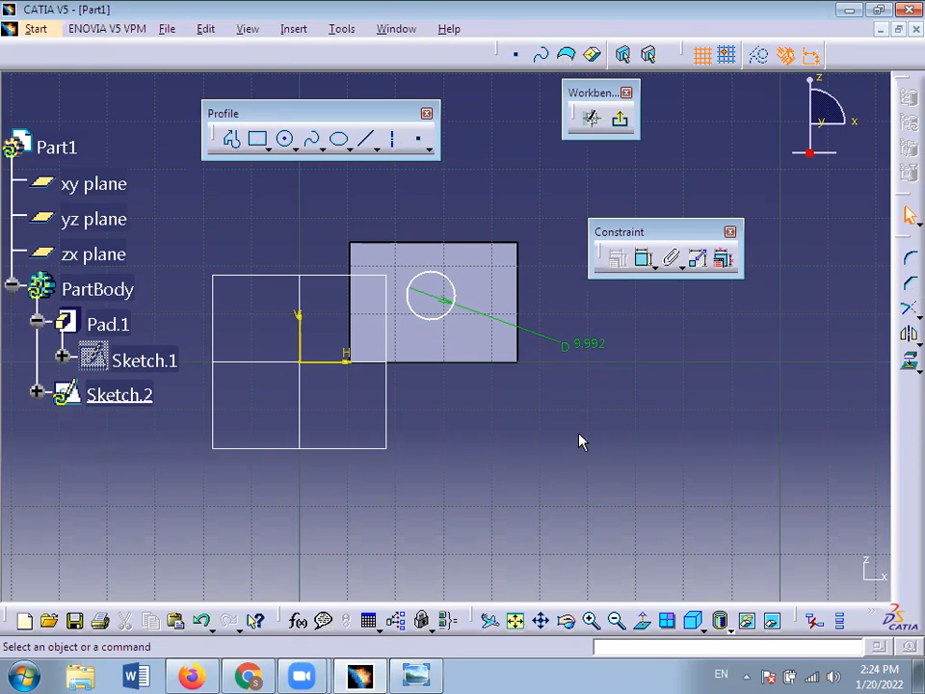
{"action": "double_click", "coordinate": [593, 347]}
{"action": "type", "text": "10"}
{"action": "key", "text": "Return"}
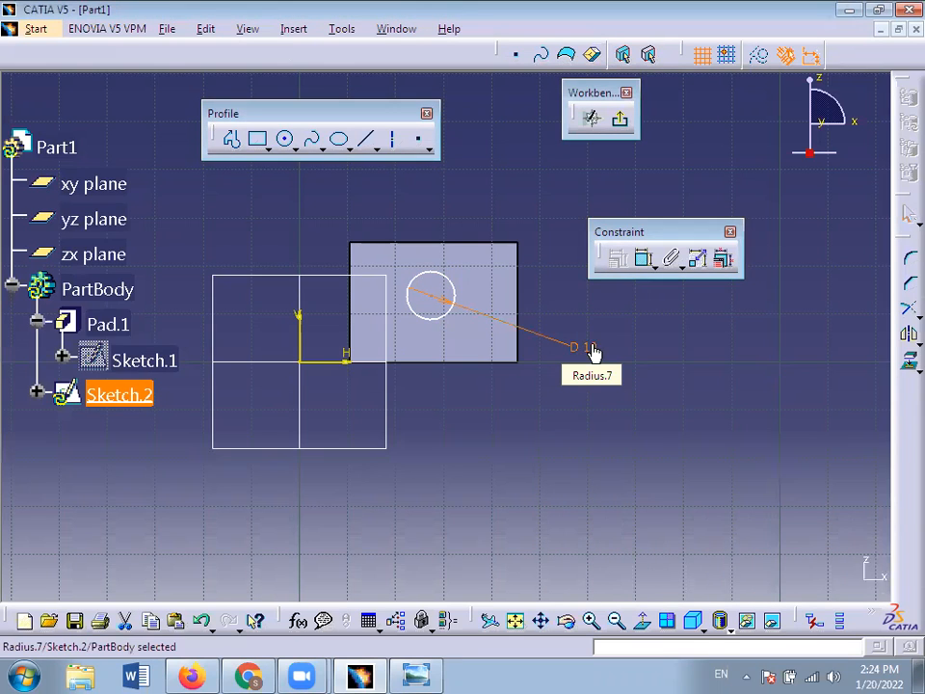
{"action": "left_click", "coordinate": [647, 364]}
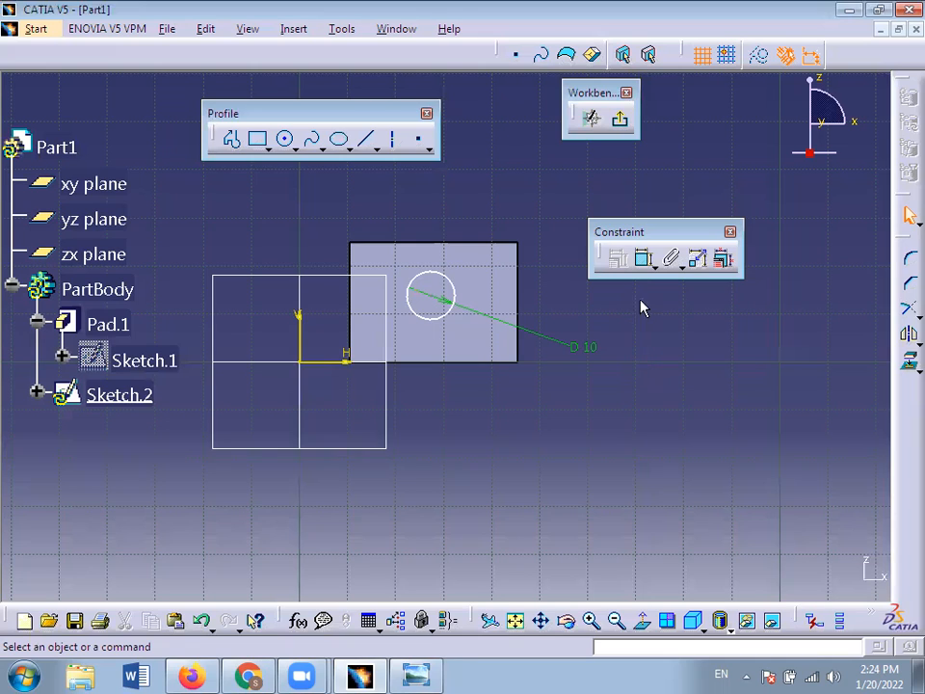
- Dimension the horizontal distance from the circle's centre to the face's right edge and set it to 17.5 mm
{"action": "left_click", "coordinate": [643, 258]}
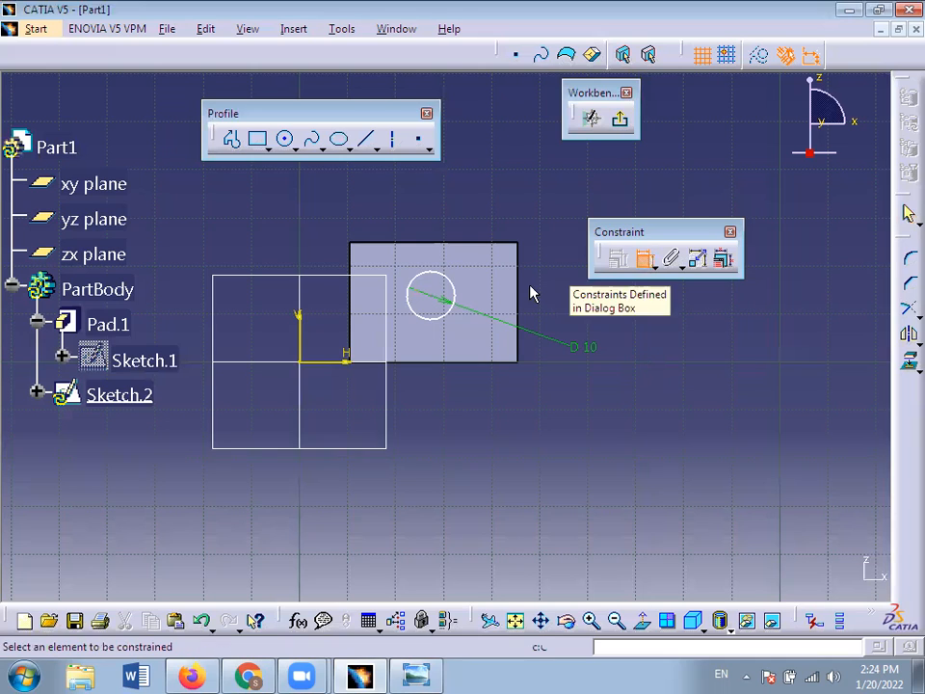
{"action": "left_click", "coordinate": [432, 304]}
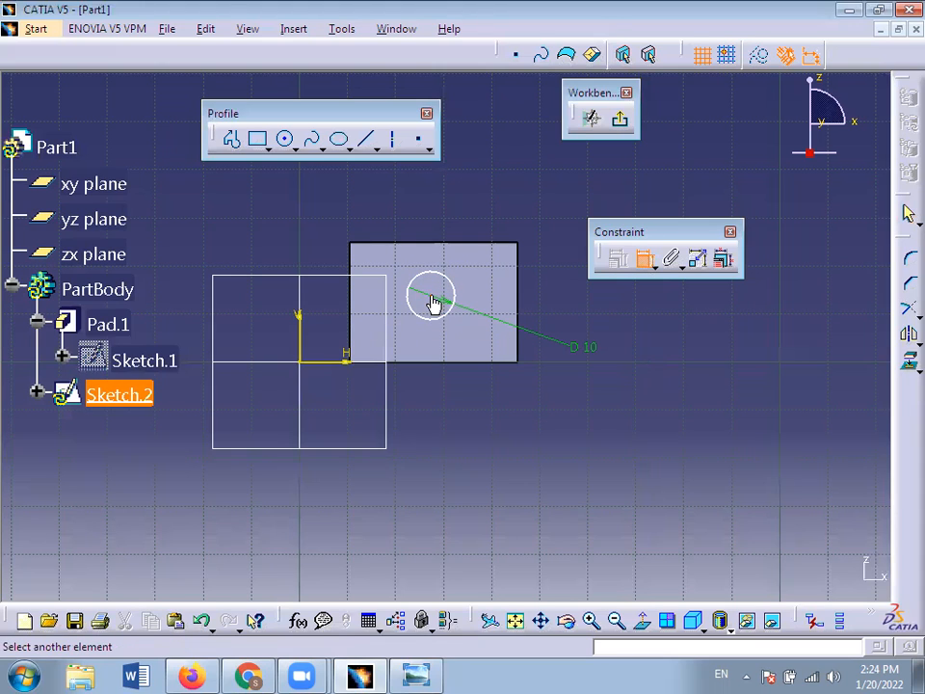
{"action": "left_click", "coordinate": [528, 289]}
{"action": "left_click", "coordinate": [479, 453]}
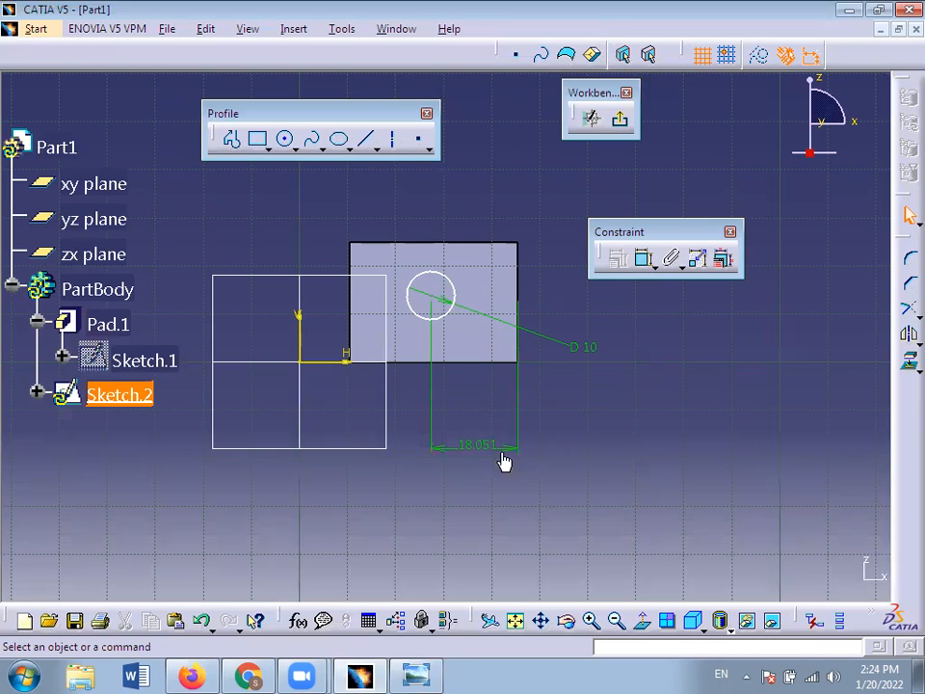
{"action": "double_click", "coordinate": [479, 446]}
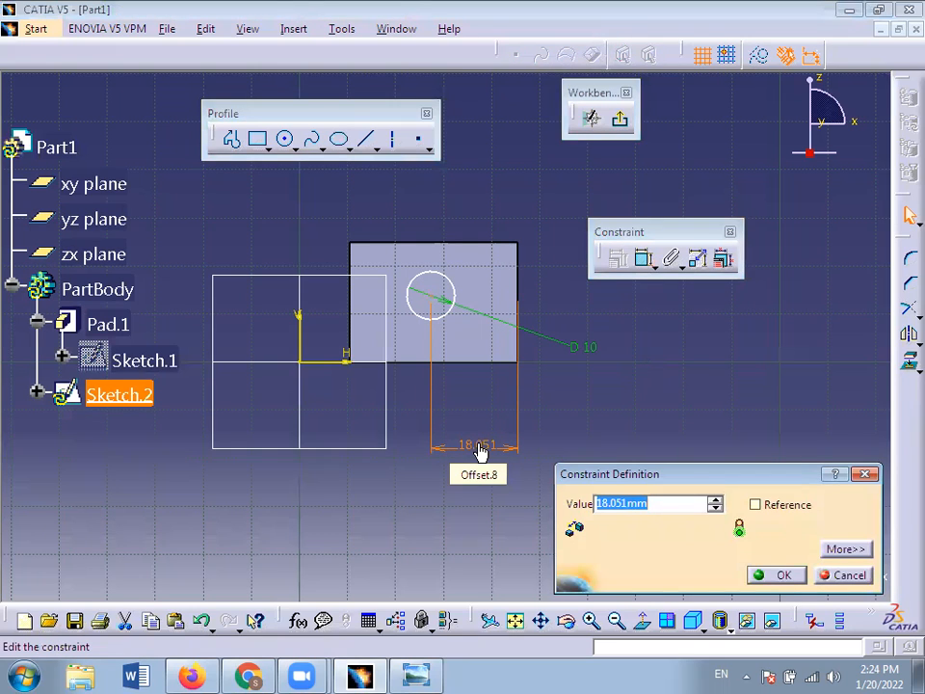
{"action": "type", "text": "1"}
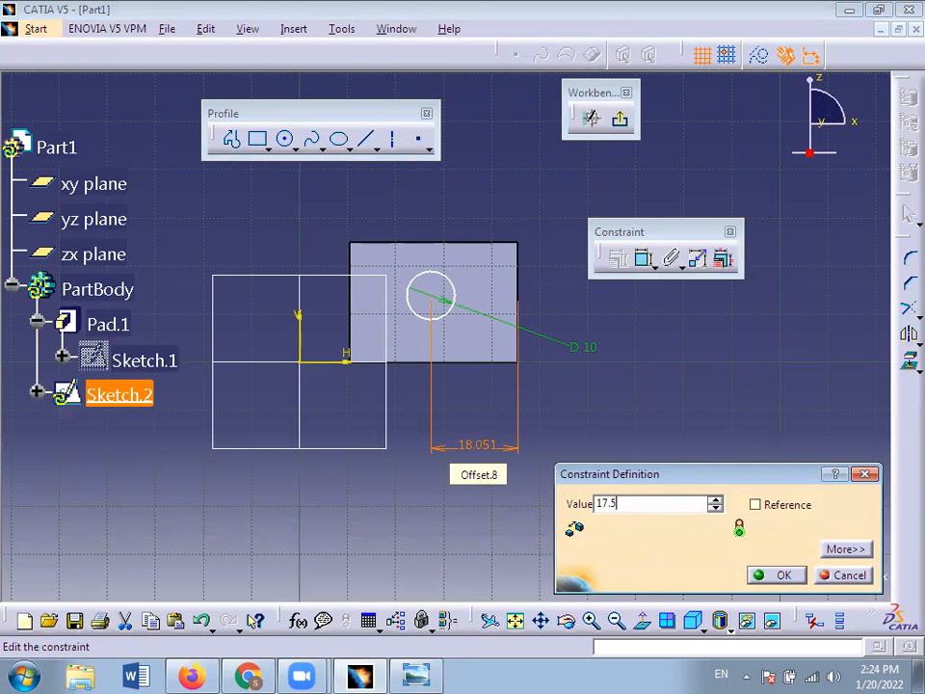
{"action": "type", "text": "7.5"}
{"action": "key", "text": "Return"}
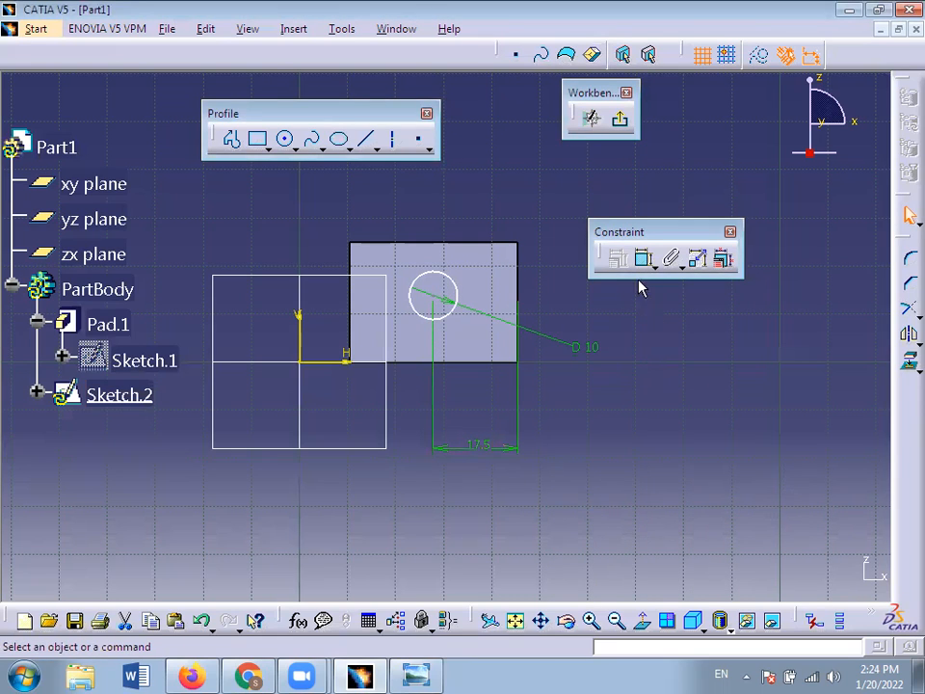
- Dimension the circle centre's distance to the face's upper edge, set it to 10 mm, and exit the sketch
{"action": "left_click", "coordinate": [644, 262]}
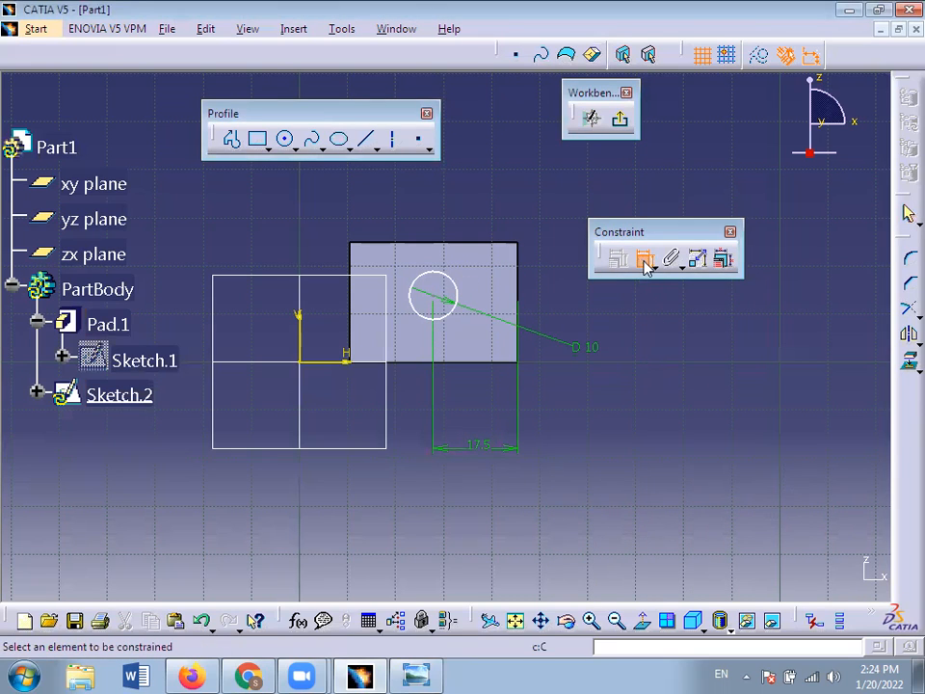
{"action": "left_click", "coordinate": [435, 304]}
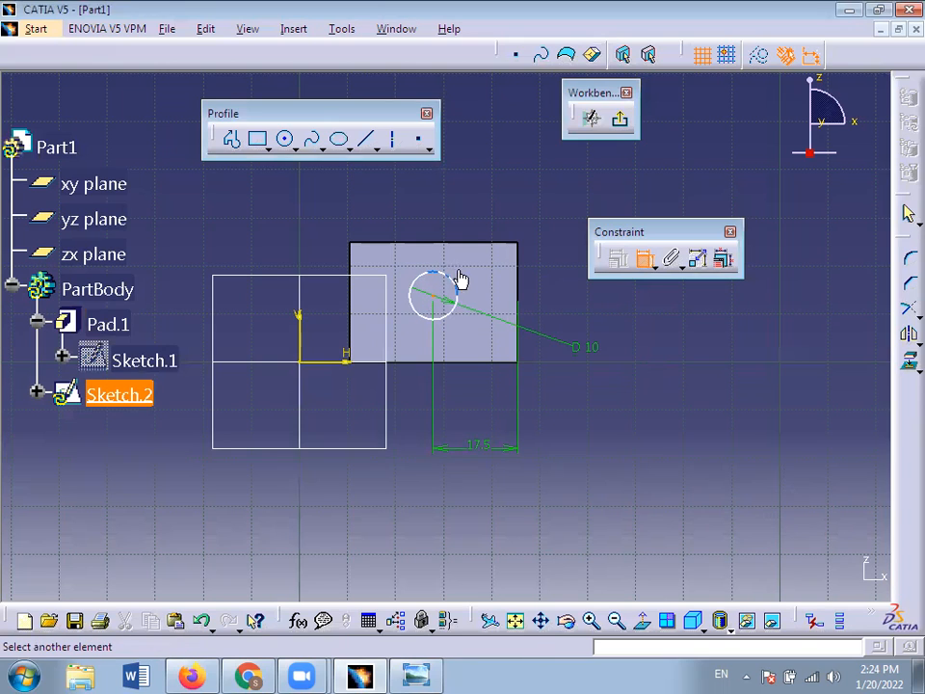
{"action": "left_click", "coordinate": [473, 244]}
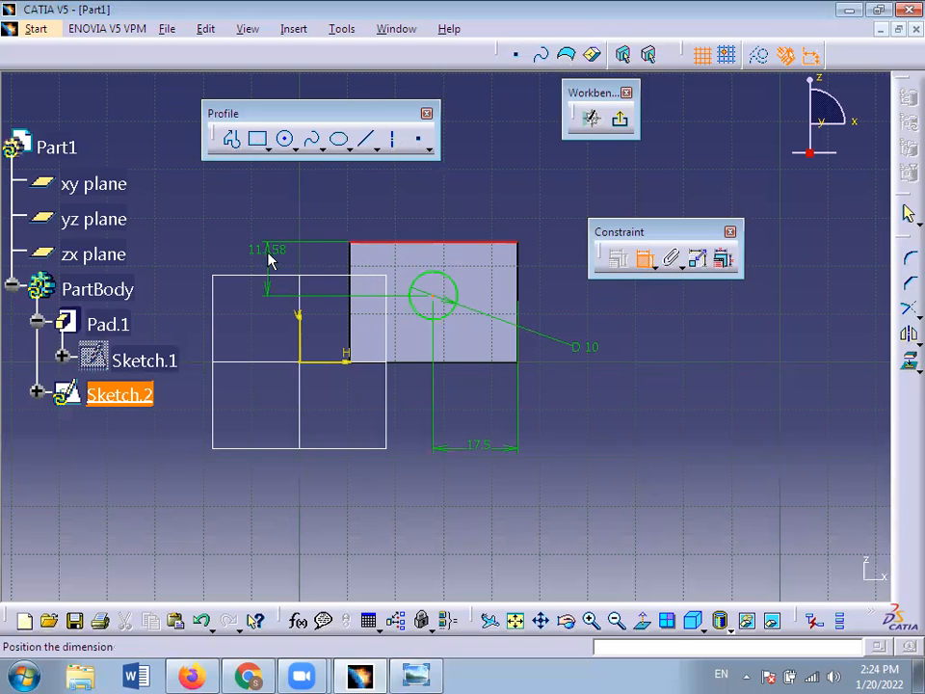
{"action": "left_click", "coordinate": [288, 214]}
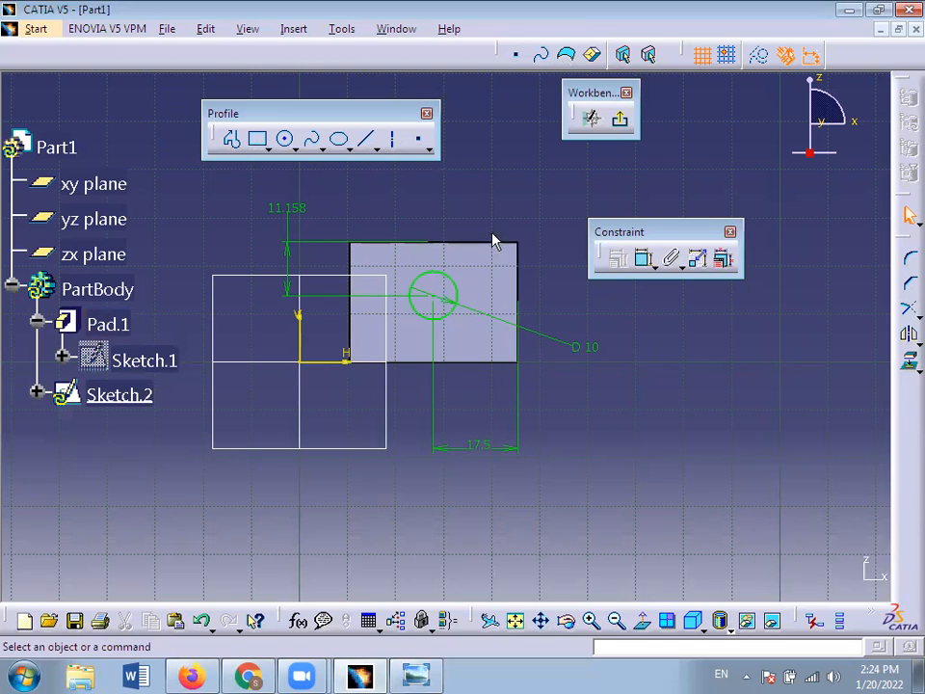
{"action": "double_click", "coordinate": [297, 209]}
{"action": "type", "text": "10"}
{"action": "key", "text": "Return"}
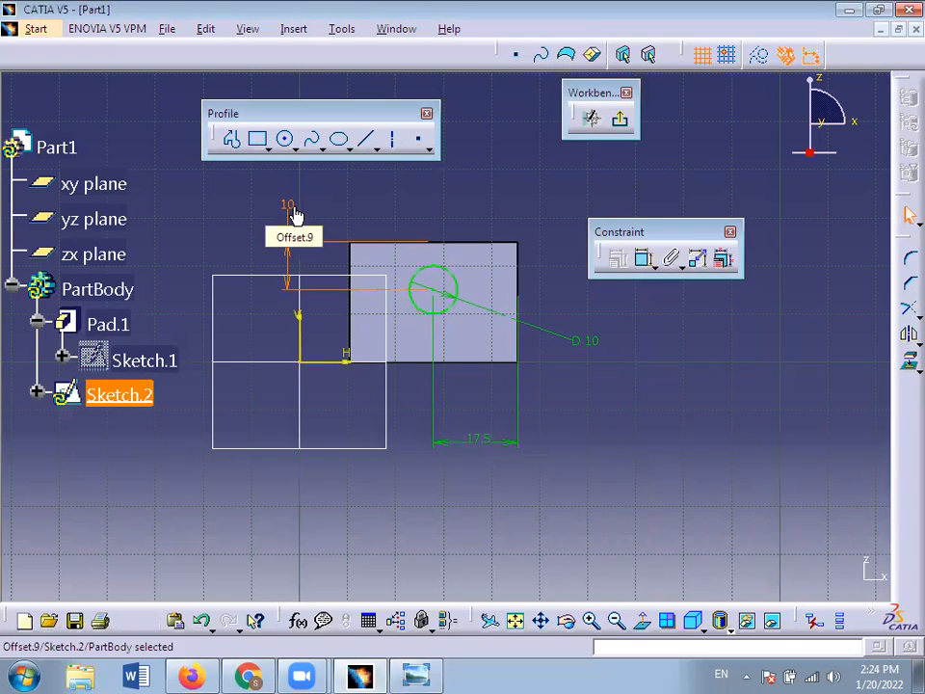
{"action": "left_click", "coordinate": [496, 199]}
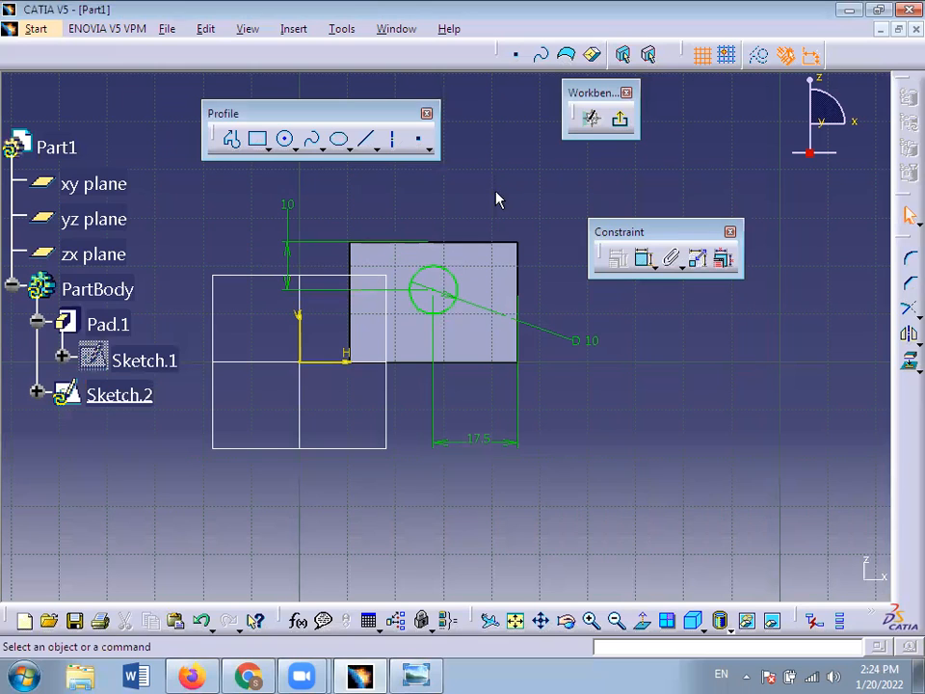
{"action": "left_click", "coordinate": [621, 121]}
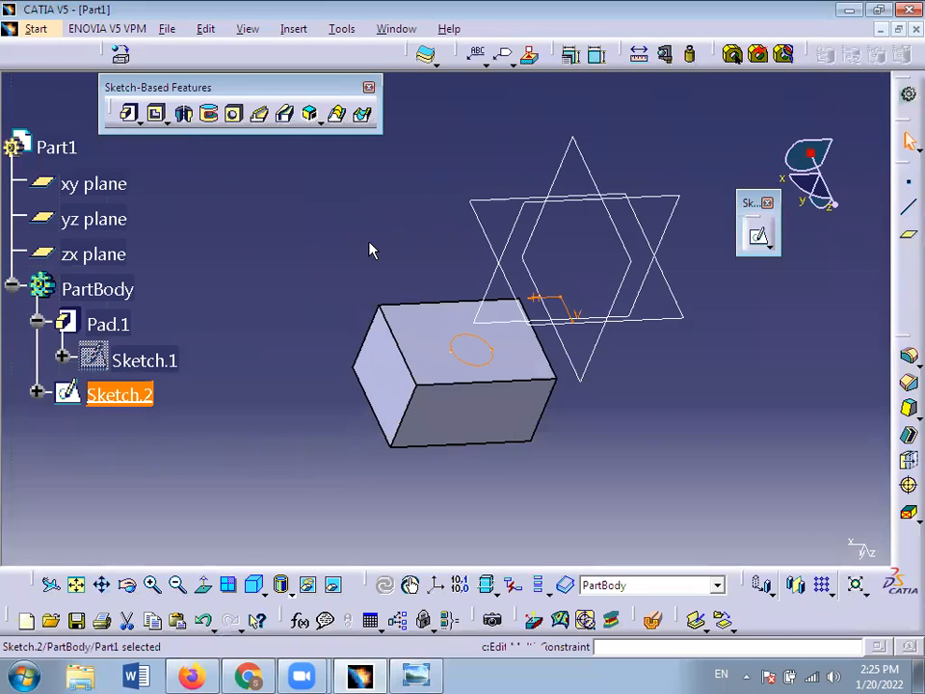
{"action": "left_click", "coordinate": [371, 250]}
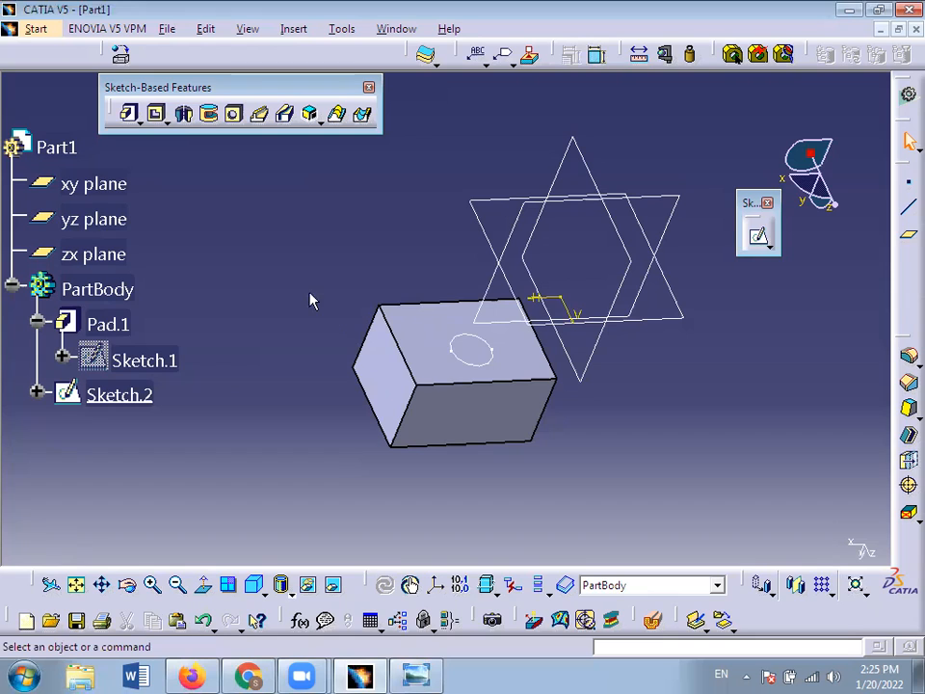
{"action": "left_click", "coordinate": [130, 114]}
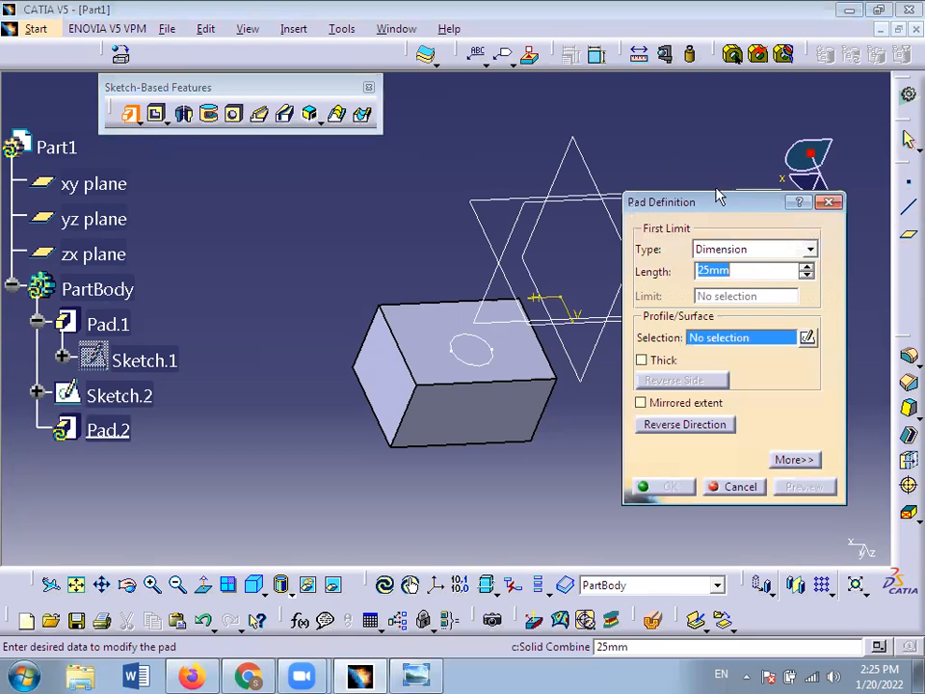
{"action": "left_click_drag", "start_coordinate": [715, 201], "coordinate": [728, 127]}
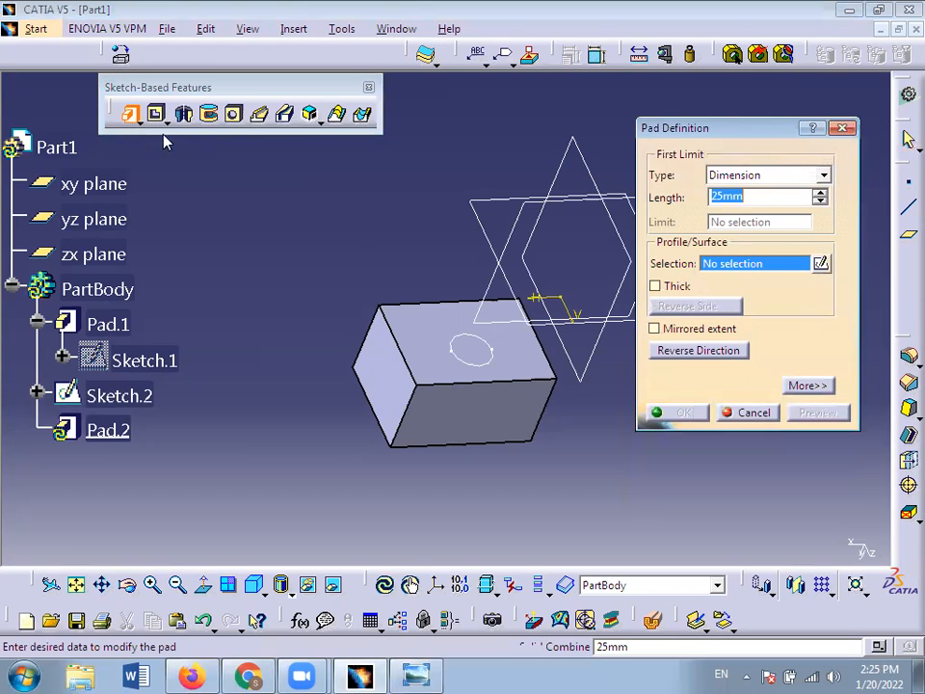
{"action": "left_click", "coordinate": [131, 115]}
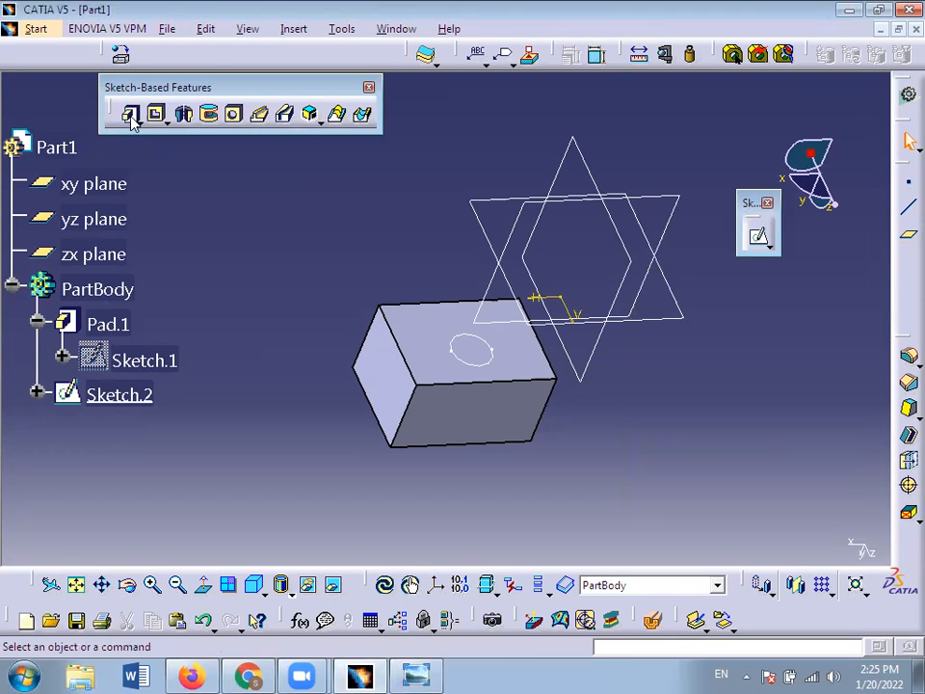
- Pad the circle sketch 25 mm upward from the block's upper face to form a cylinder
{"action": "left_click", "coordinate": [131, 115]}
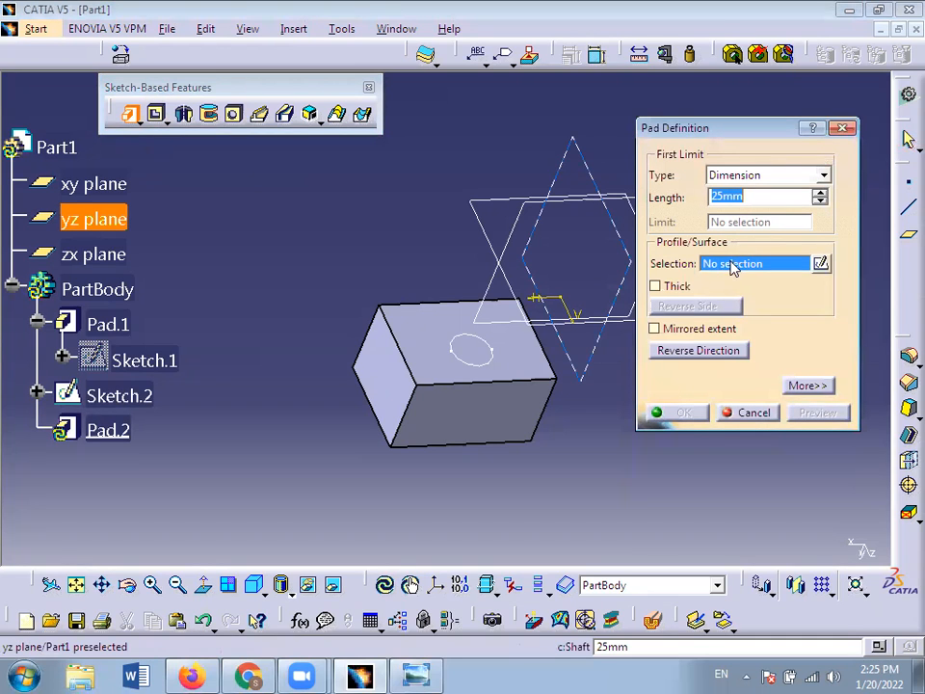
{"action": "left_click", "coordinate": [497, 367]}
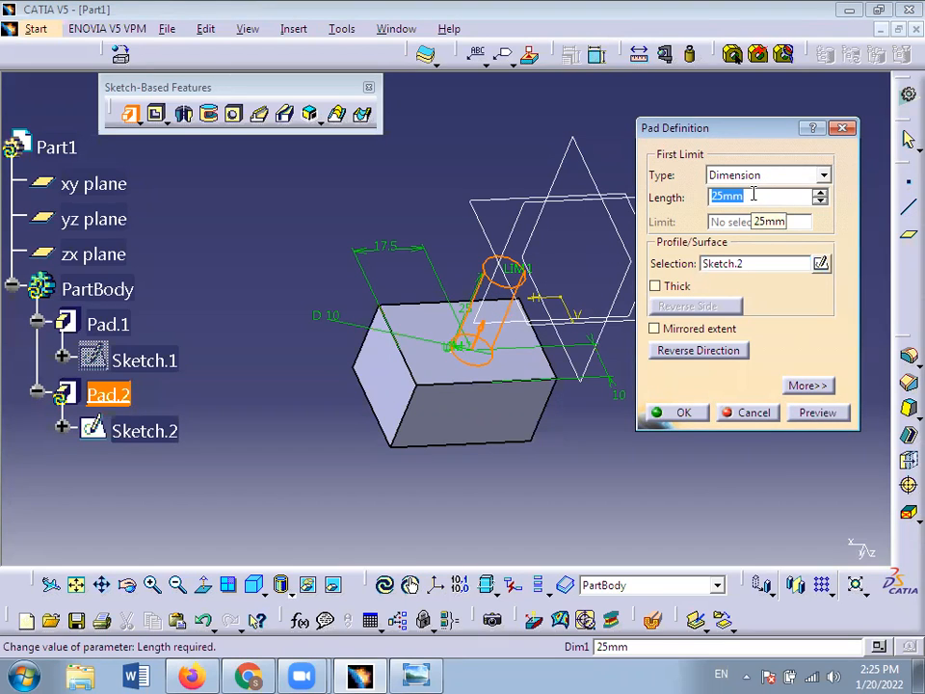
{"action": "left_click", "coordinate": [678, 412]}
{"action": "left_click", "coordinate": [576, 487]}
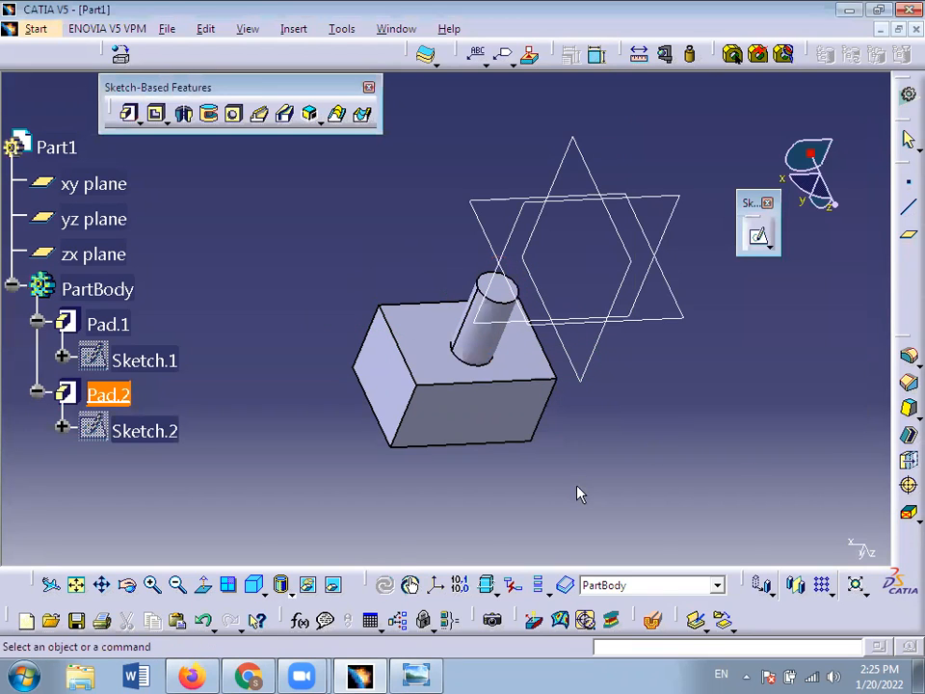
{"action": "left_click", "coordinate": [129, 585]}
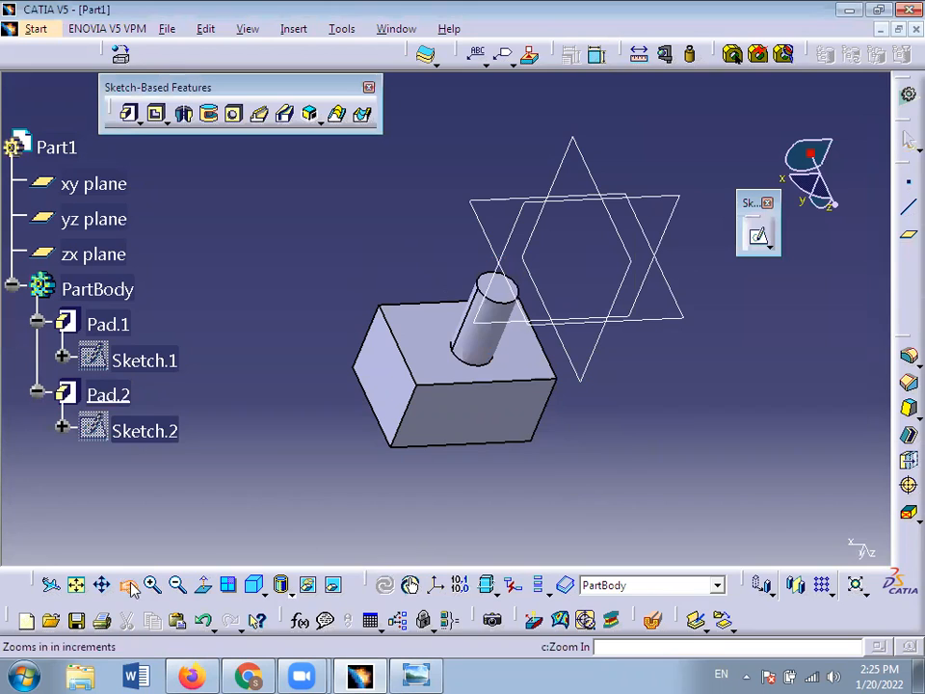
{"action": "mouse_move", "coordinate": [532, 323]}
{"action": "left_mouse_down"}
{"action": "mouse_move", "coordinate": [541, 314]}
{"action": "mouse_move", "coordinate": [450, 387]}
{"action": "mouse_move", "coordinate": [423, 324]}
{"action": "mouse_move", "coordinate": [524, 159]}
{"action": "mouse_move", "coordinate": [584, 177]}
{"action": "mouse_move", "coordinate": [433, 295]}
{"action": "mouse_move", "coordinate": [596, 145]}
{"action": "mouse_move", "coordinate": [508, 159]}
{"action": "mouse_move", "coordinate": [495, 266]}
{"action": "mouse_move", "coordinate": [448, 225]}
{"action": "mouse_move", "coordinate": [517, 259]}
{"action": "mouse_move", "coordinate": [473, 223]}
{"action": "mouse_move", "coordinate": [461, 232]}
{"action": "left_mouse_up"}
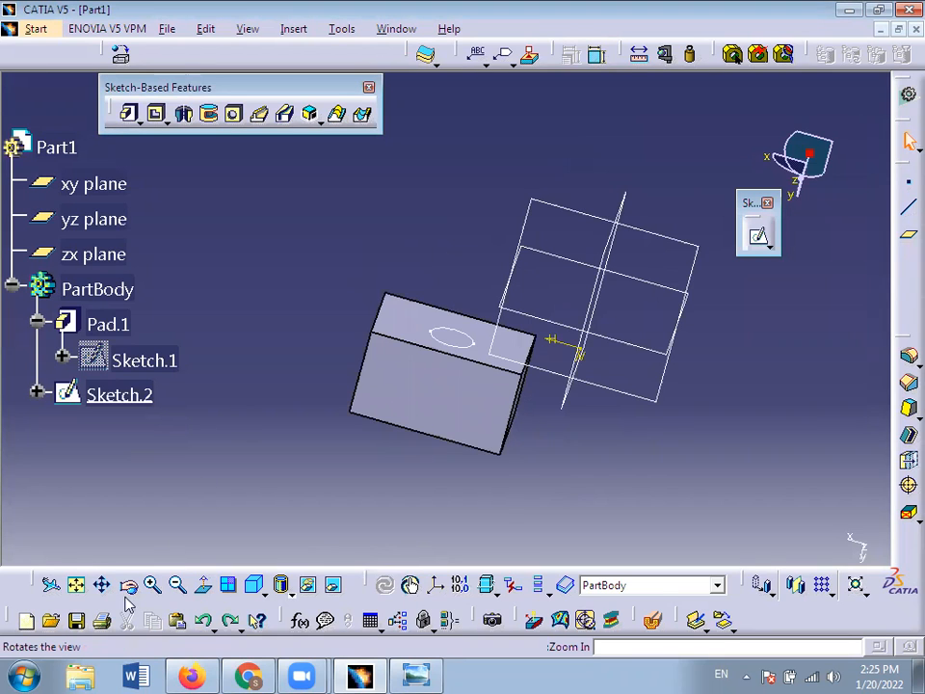
- Pad the circle on the block's upper face by 25 mm once more, and undo that pad
{"action": "left_click_drag", "start_coordinate": [306, 344], "coordinate": [347, 428]}
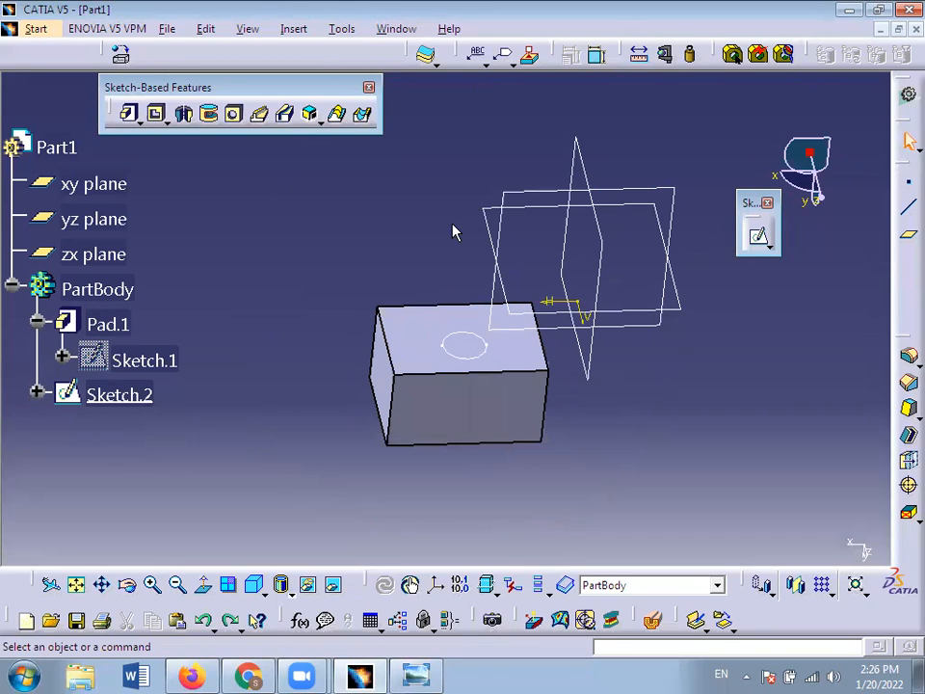
{"action": "left_click", "coordinate": [129, 112]}
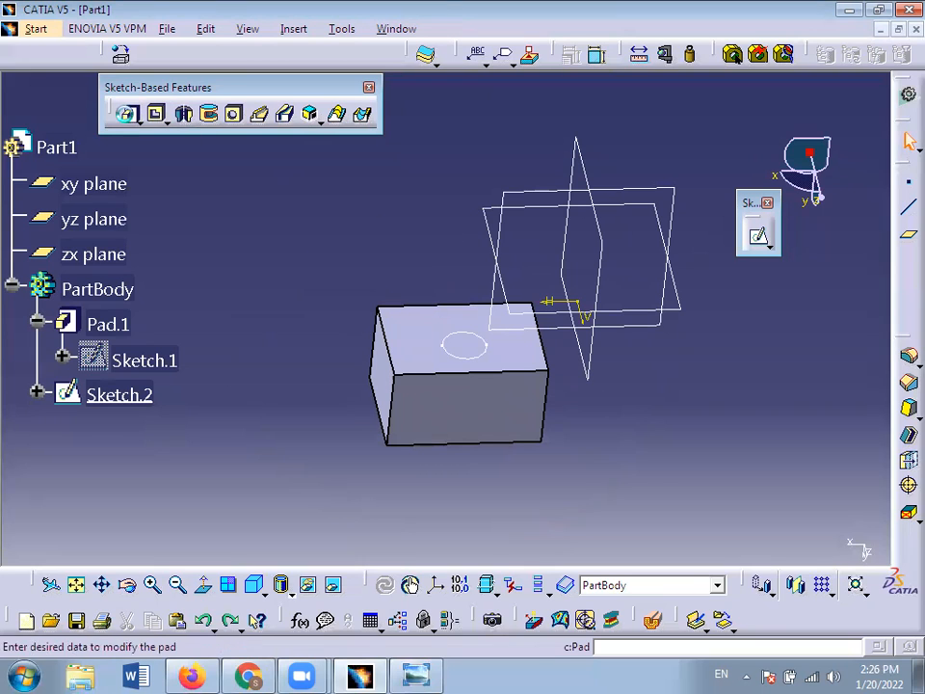
{"action": "left_click", "coordinate": [488, 357]}
{"action": "left_click", "coordinate": [677, 412]}
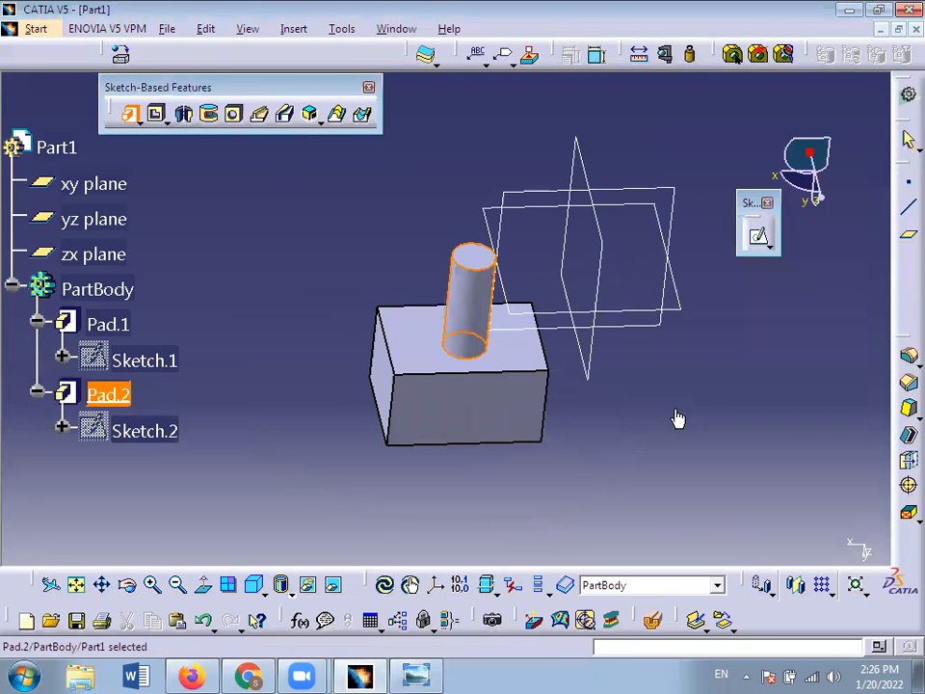
{"action": "key", "text": "ctrl+z"}
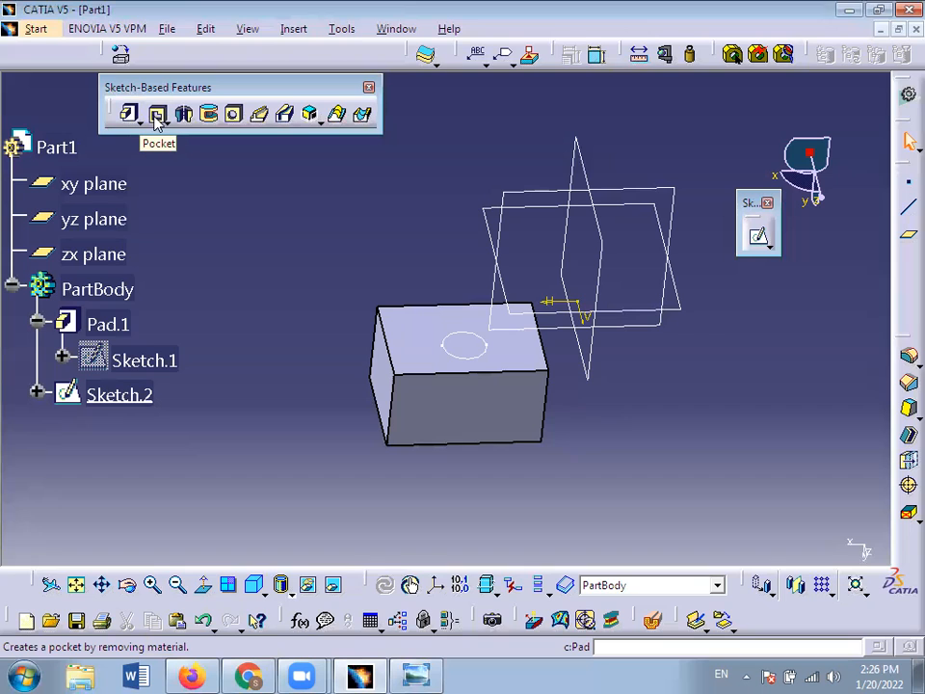
- Cut a pocket 25 mm deep through the block using the circle sketch
{"action": "left_click", "coordinate": [157, 114]}
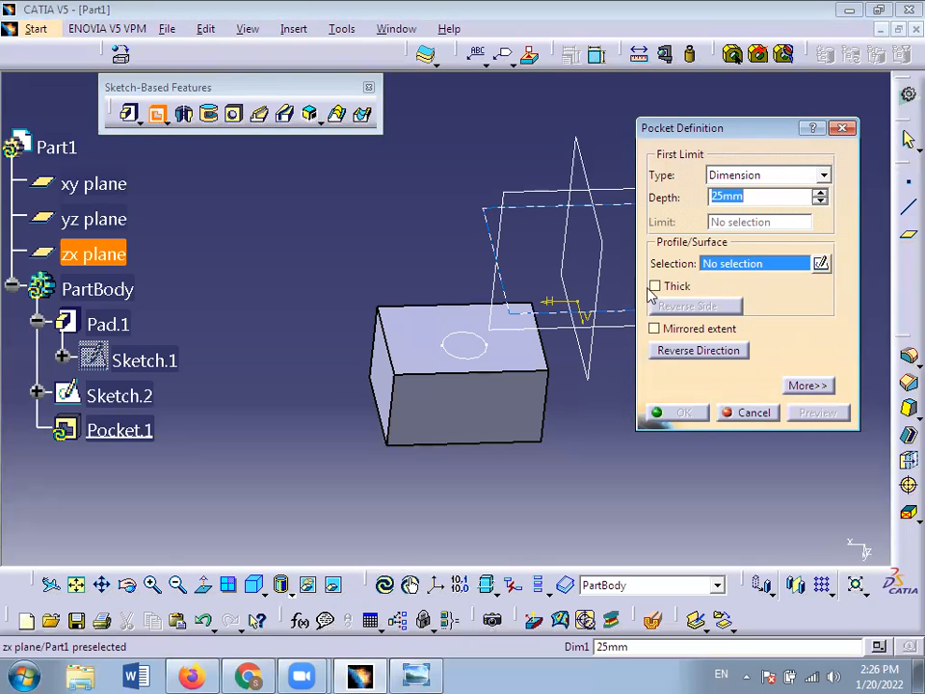
{"action": "left_click", "coordinate": [480, 351]}
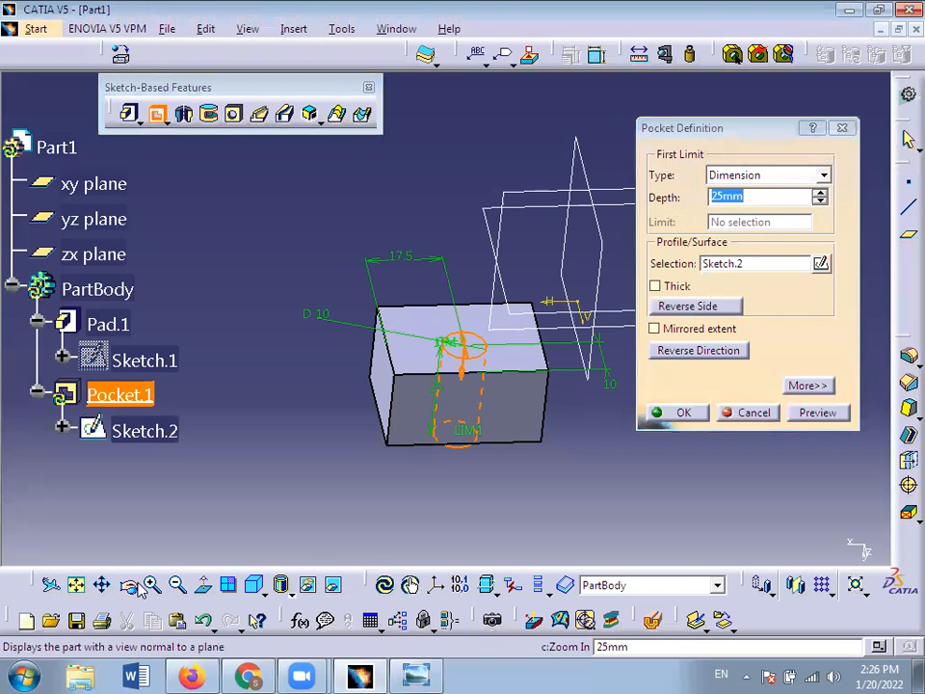
{"action": "left_click", "coordinate": [129, 585]}
{"action": "left_click_drag", "start_coordinate": [351, 382], "coordinate": [417, 462]}
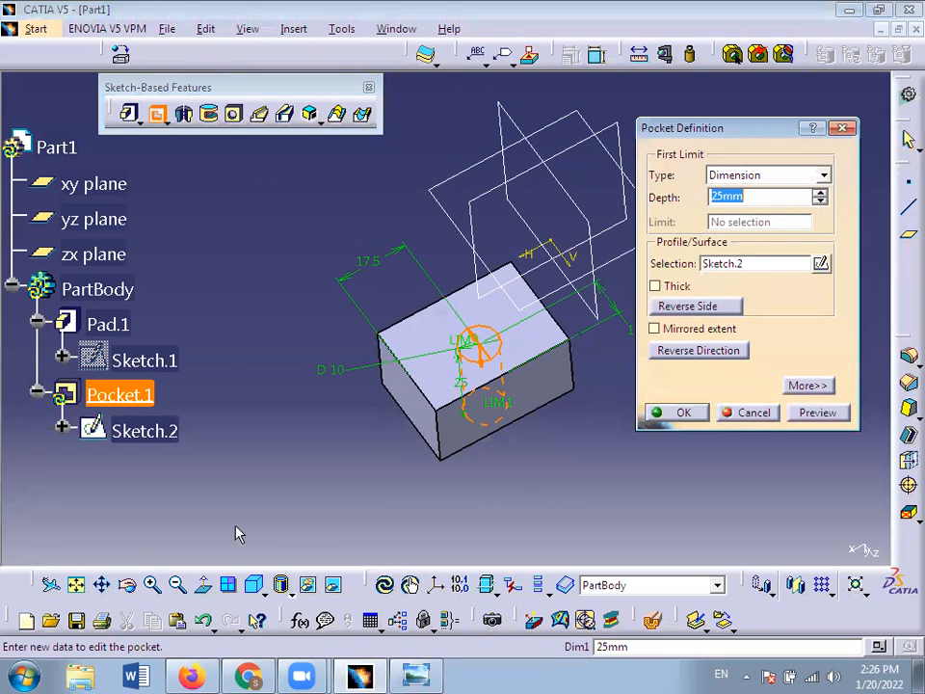
{"action": "left_click", "coordinate": [128, 585]}
{"action": "left_click_drag", "start_coordinate": [413, 345], "coordinate": [419, 424]}
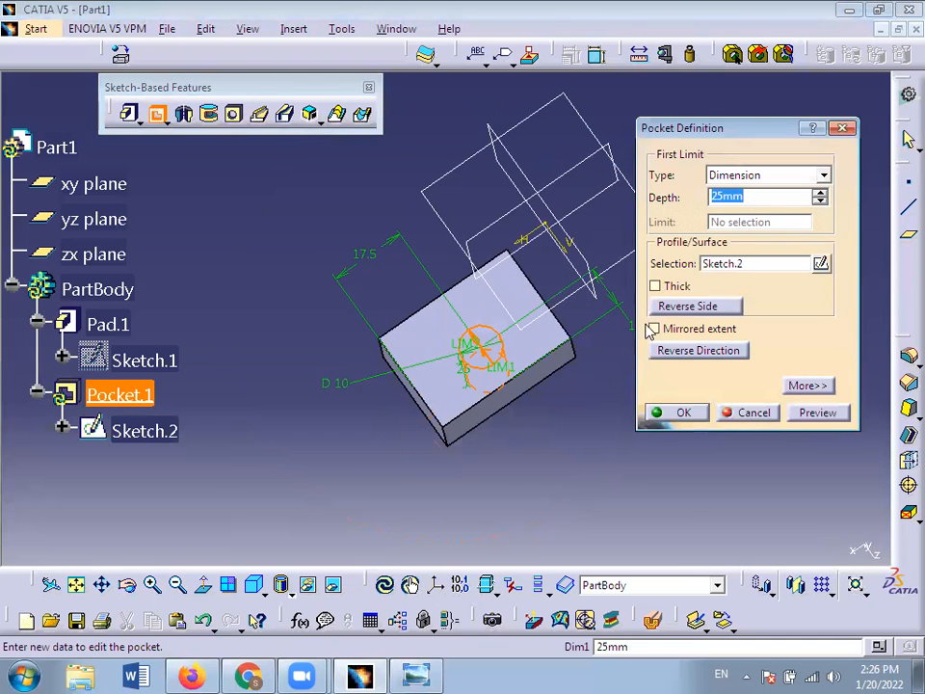
{"action": "left_click", "coordinate": [128, 585]}
{"action": "left_click_drag", "start_coordinate": [432, 455], "coordinate": [425, 186]}
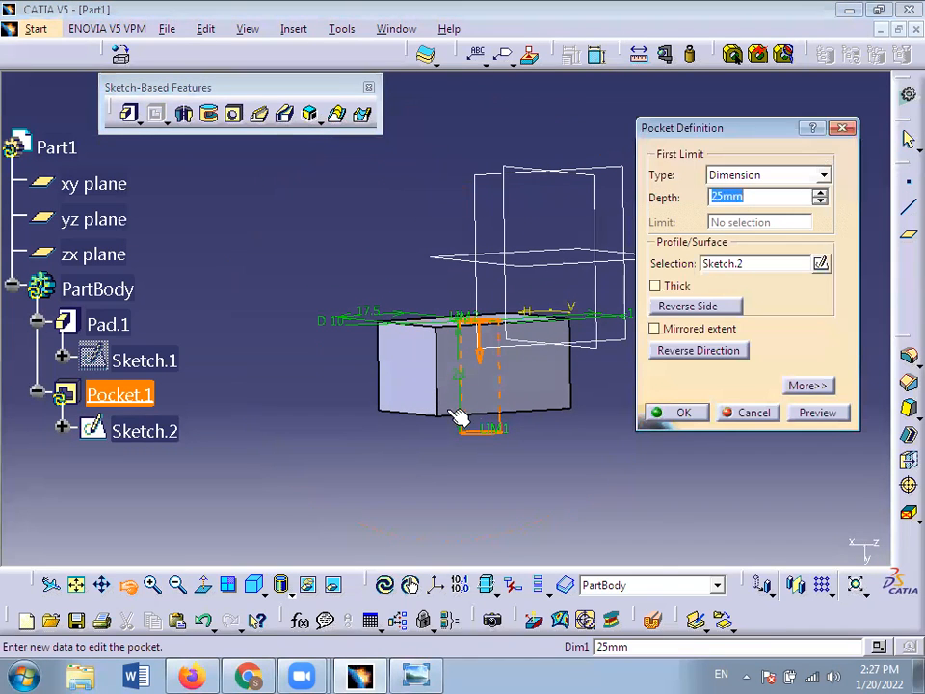
{"action": "left_click", "coordinate": [674, 414]}
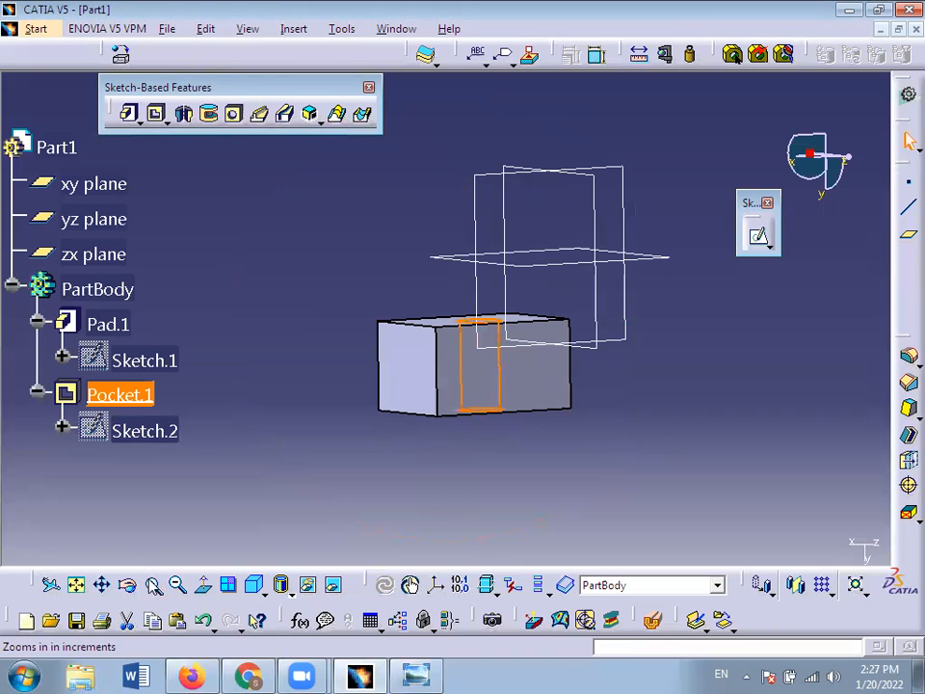
- View the circular hole through the block from above and undo the 25 mm pocket
{"action": "left_click", "coordinate": [130, 590]}
{"action": "left_click_drag", "start_coordinate": [503, 221], "coordinate": [495, 478]}
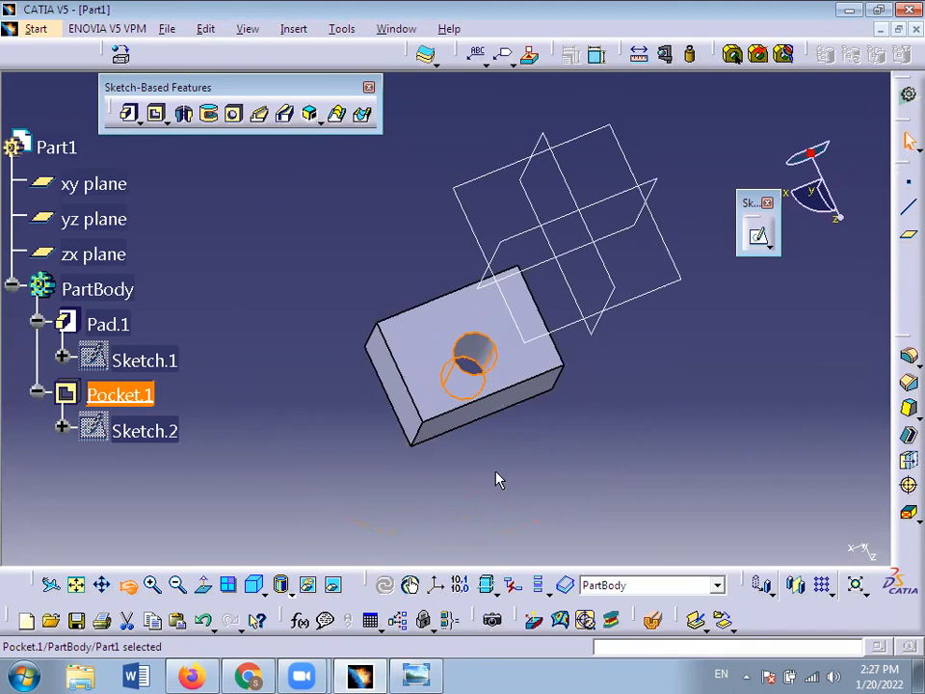
{"action": "left_click", "coordinate": [496, 478]}
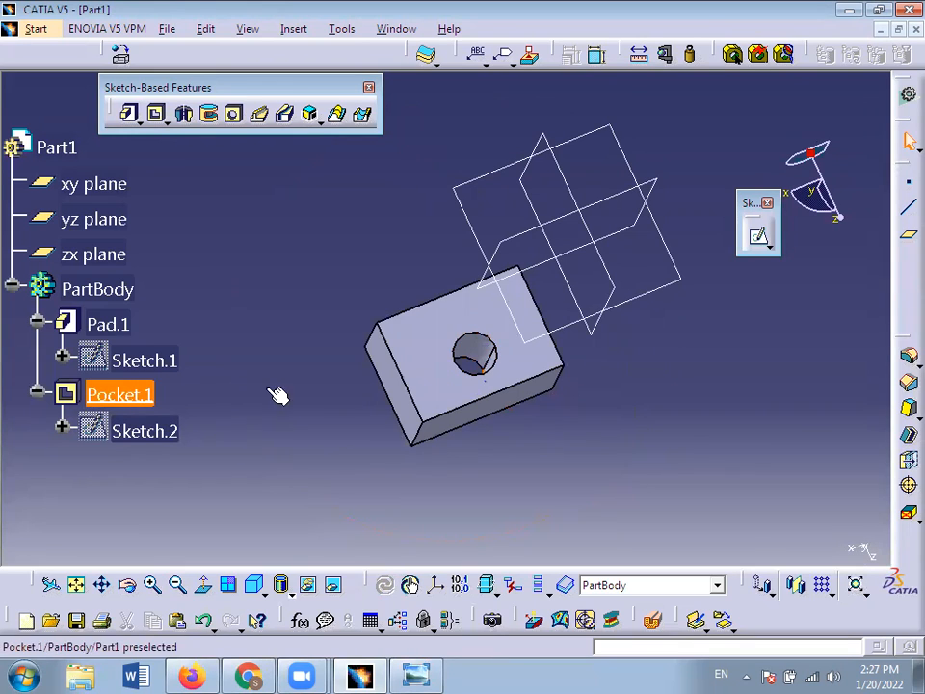
{"action": "key", "text": "ctrl+z"}
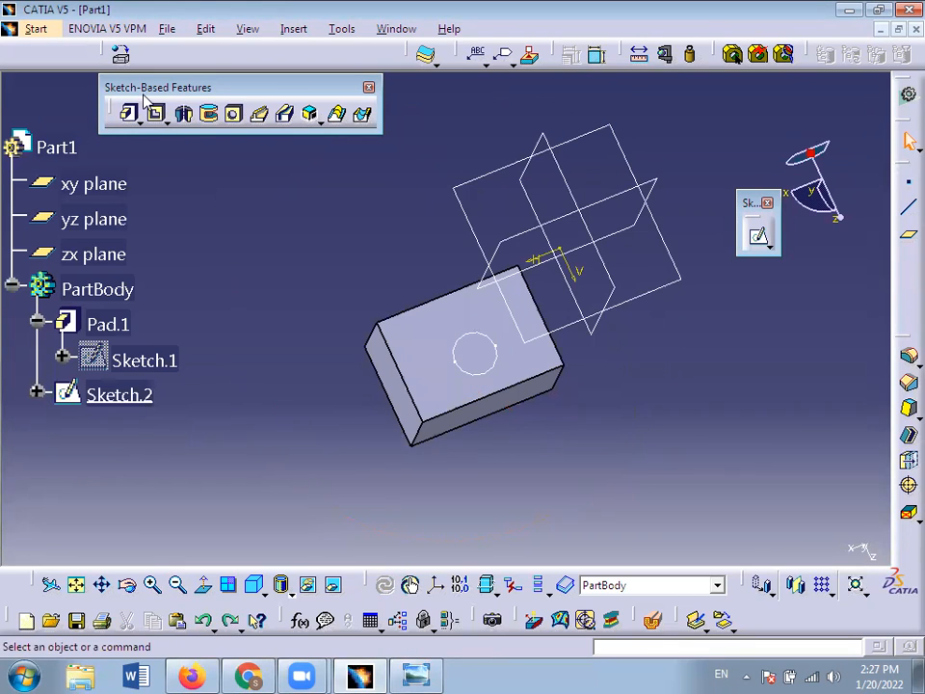
- Cut a pocket 5 mm deep into the block from the circle sketch and view the shallow recess
{"action": "left_click", "coordinate": [155, 114]}
{"action": "left_click", "coordinate": [487, 345]}
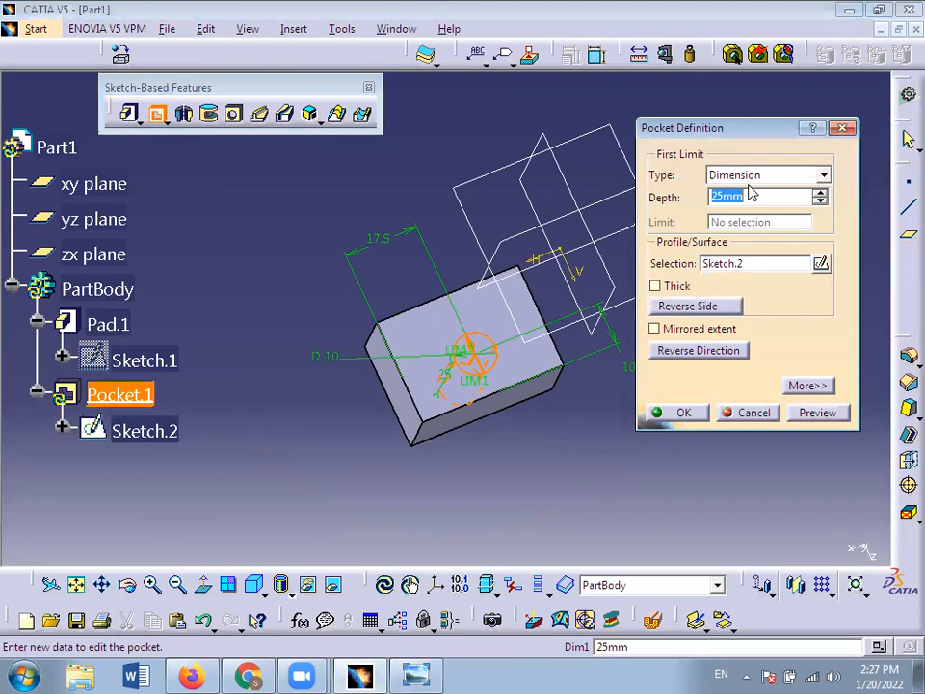
{"action": "type", "text": "5"}
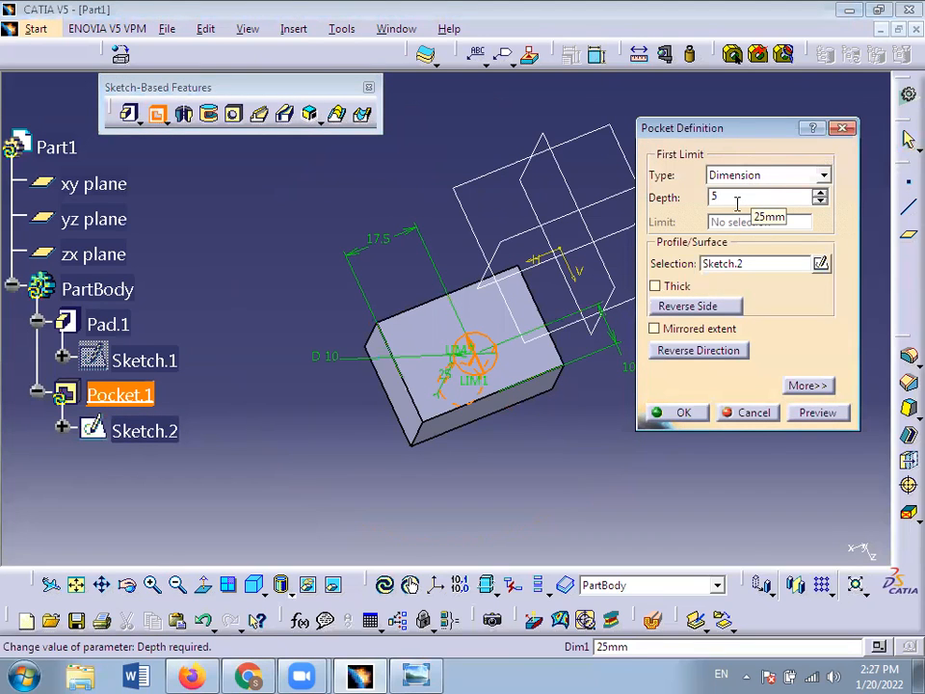
{"action": "left_click", "coordinate": [682, 412]}
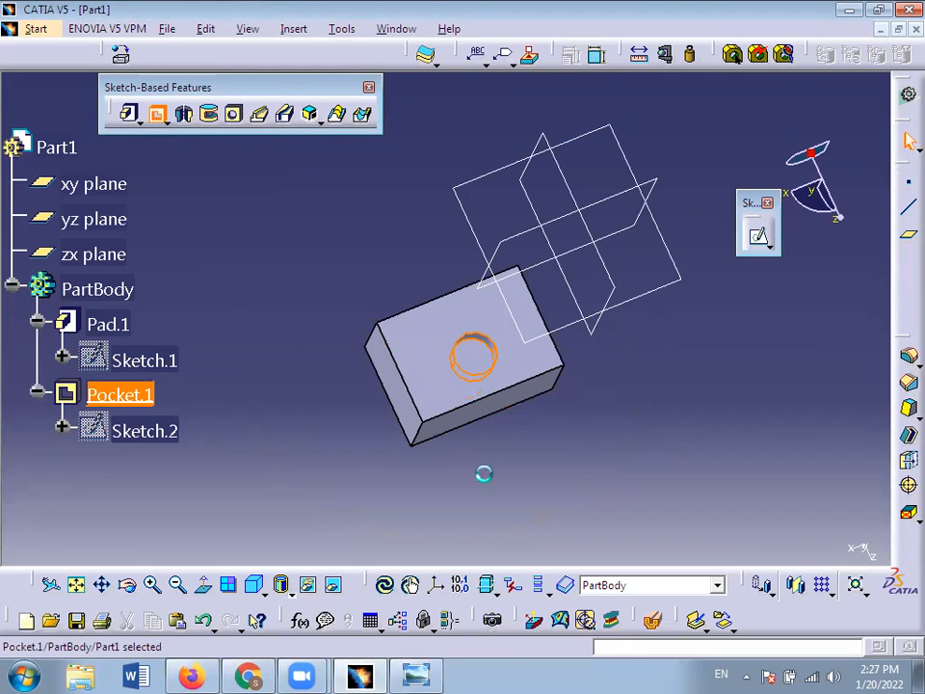
{"action": "left_click", "coordinate": [127, 585]}
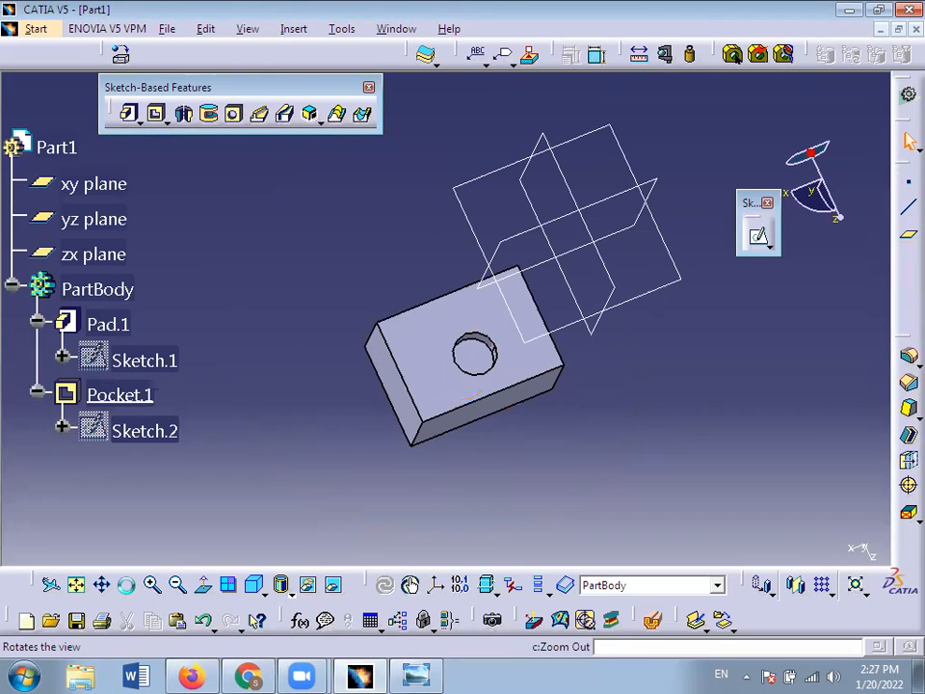
{"action": "left_click_drag", "start_coordinate": [528, 431], "coordinate": [514, 455]}
- Remove the pocket, the circle sketch and the base block with repeated undos so the part body is empty
{"action": "key", "text": "ctrl+z"}
{"action": "key", "text": "ctrl+z"}
{"action": "key", "text": "ctrl+z"}
{"action": "key", "text": "ctrl+z"}
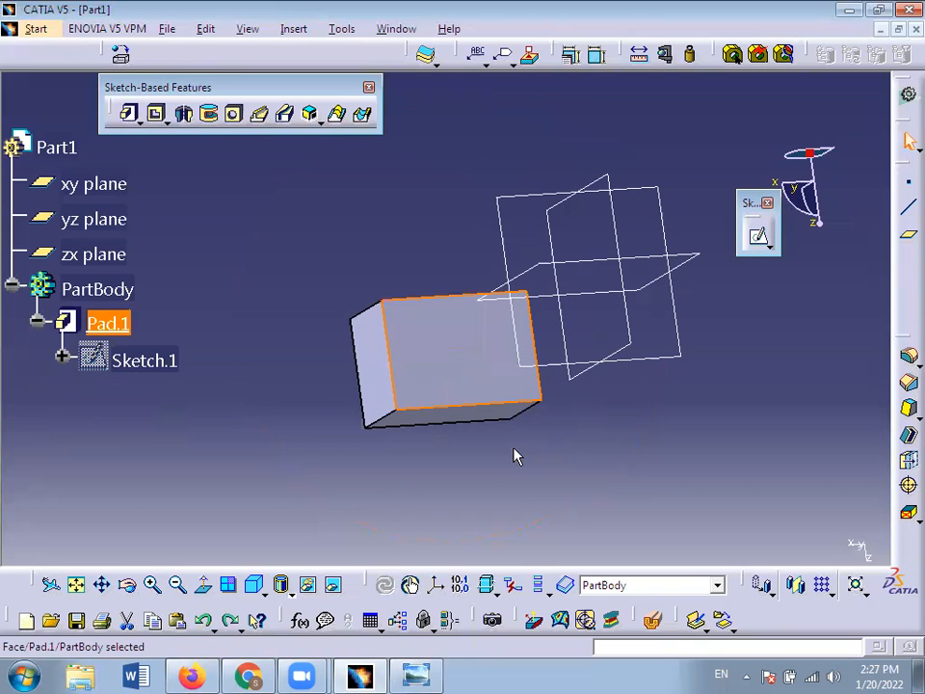
{"action": "left_click", "coordinate": [257, 269]}
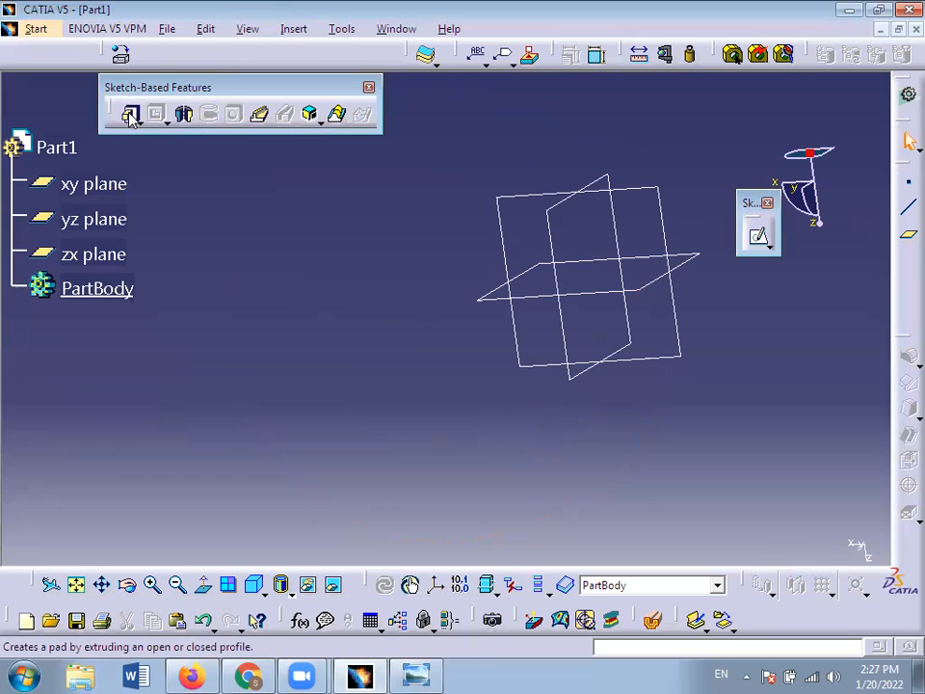